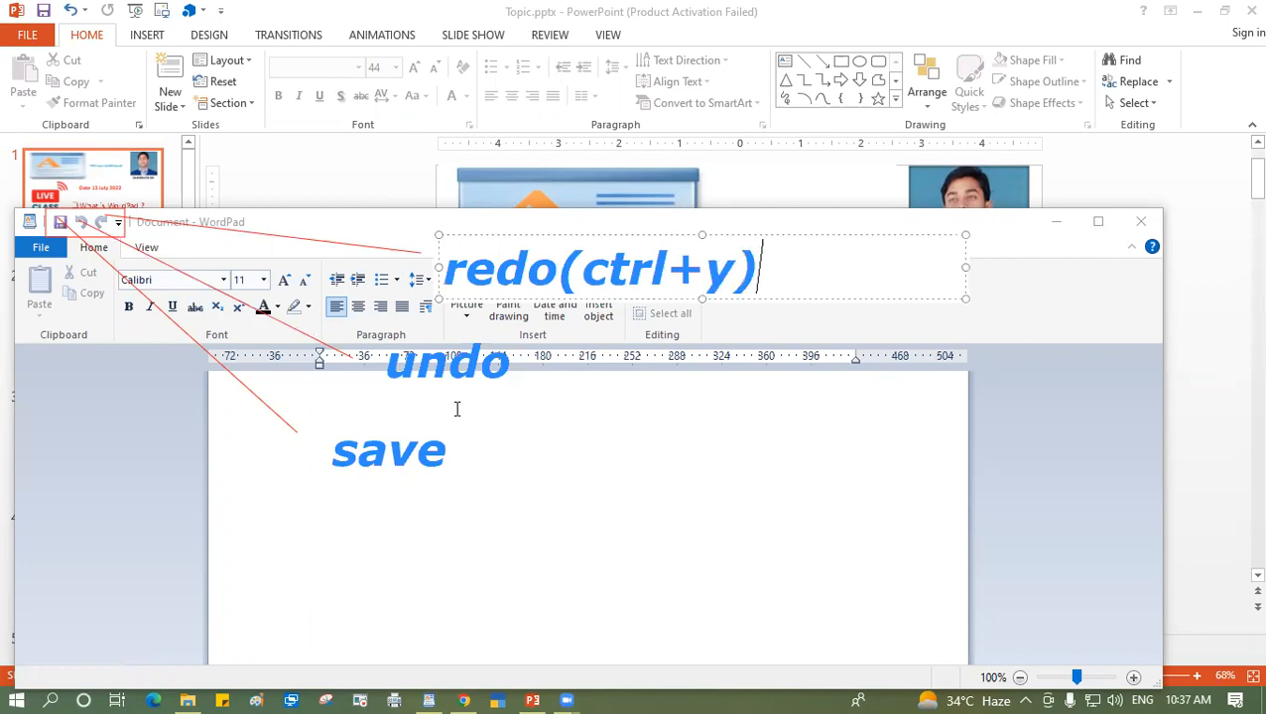
Add the annotation text "ctrl+z" beside the "undo" label.
left_click(512, 369)
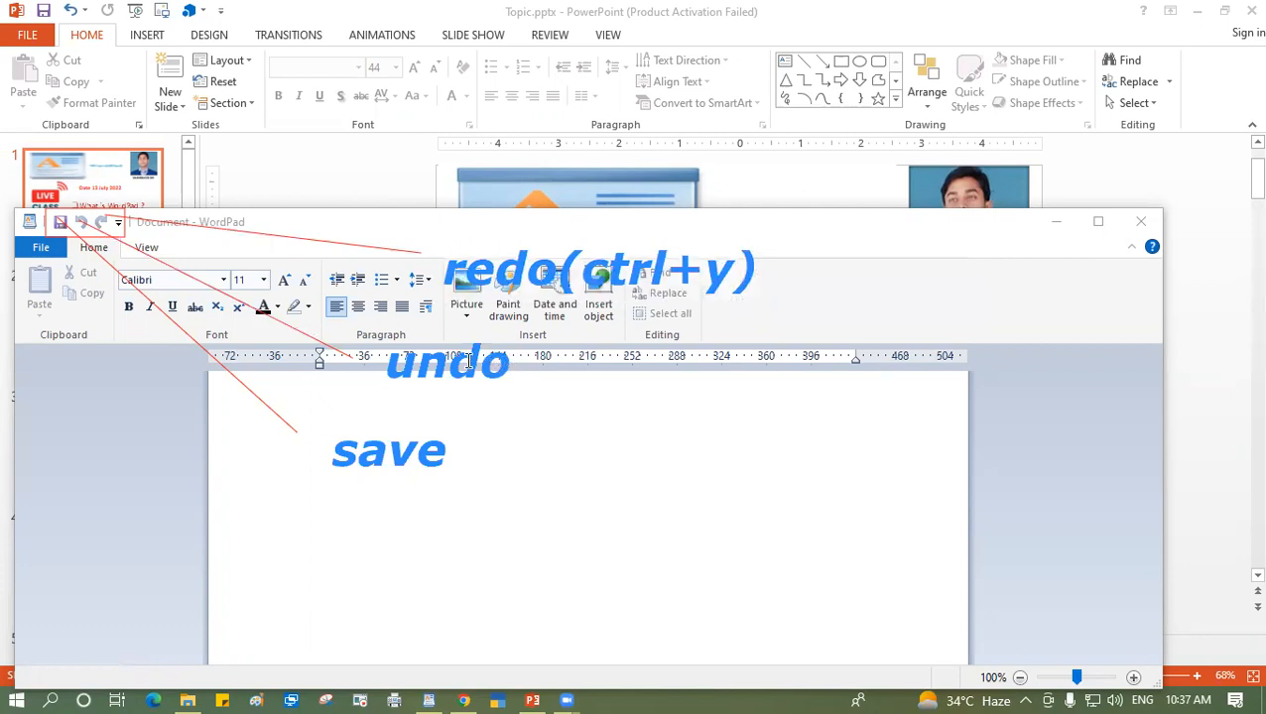
left_click(531, 365)
type("ctr;")
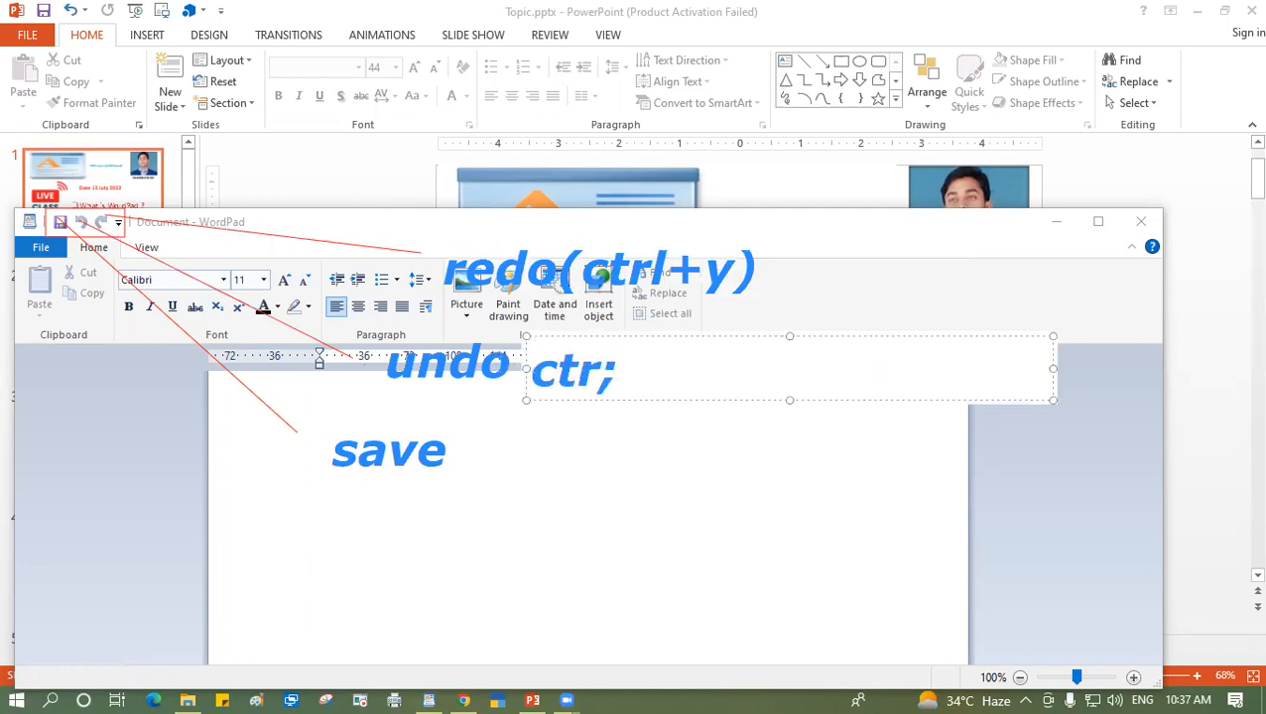
key("BackSpace")
type("l+z")
left_click(484, 453)
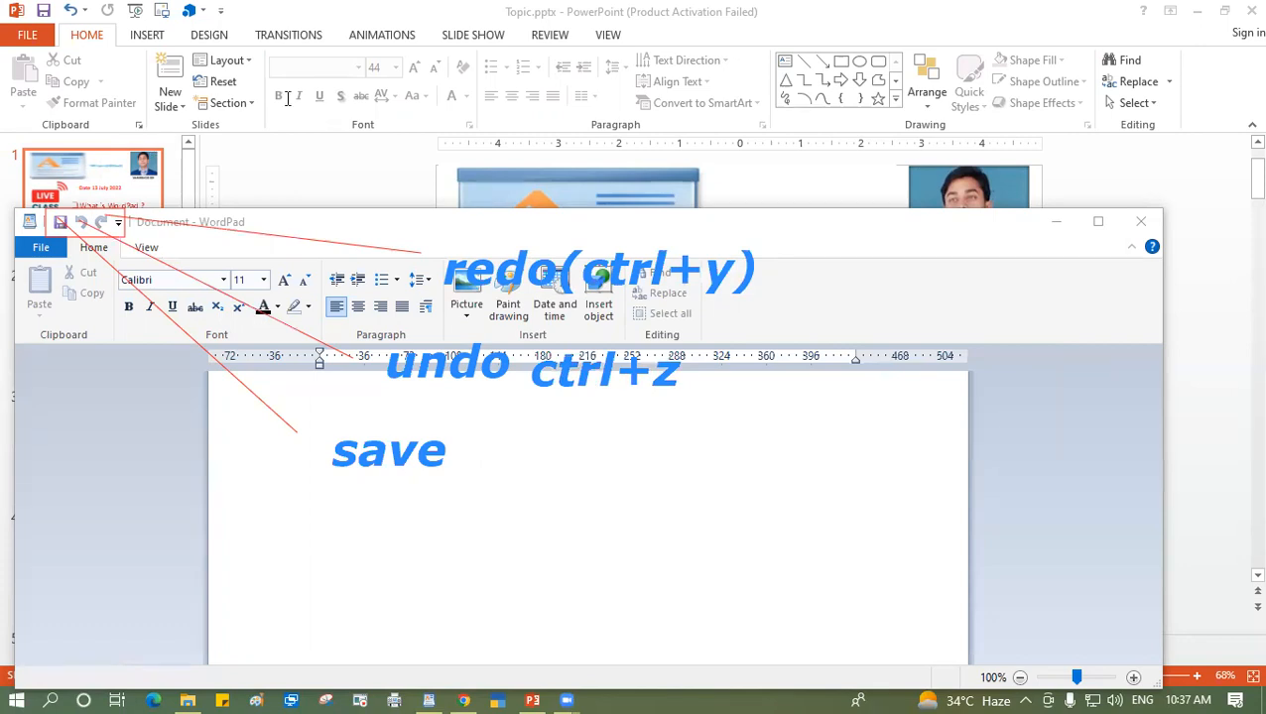
Add the annotation text "ctrl+s" beside the "save" label.
left_click(513, 453)
type("ctrl+s")
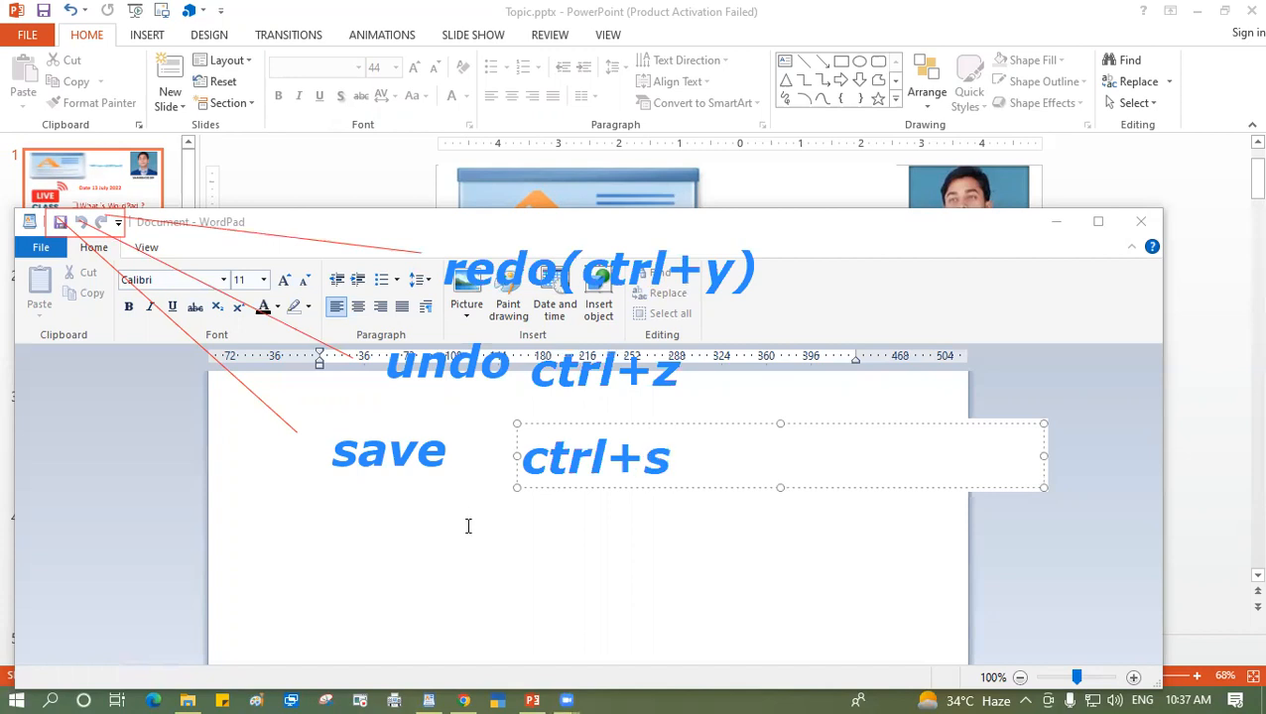
left_click(427, 561)
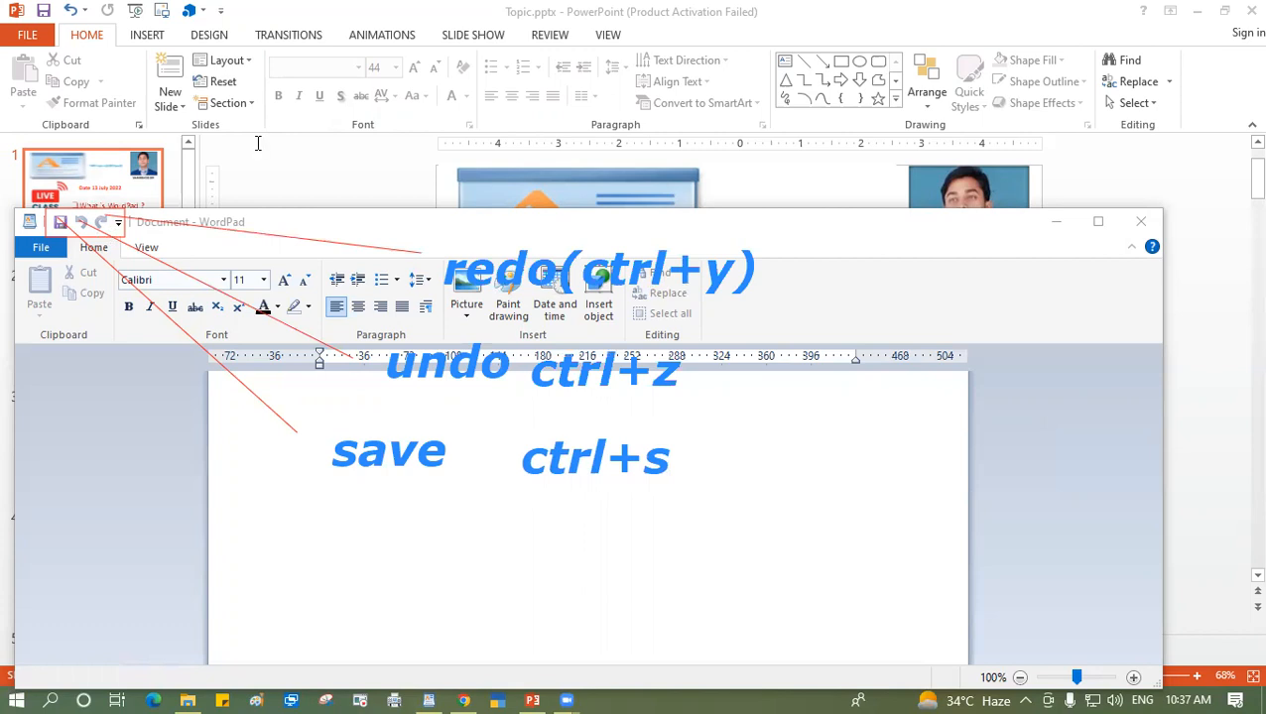
Draw a line from the WordPad save icon, label it "quick access tool bar", and clear all annotations.
left_click_drag(65, 228, 133, 485)
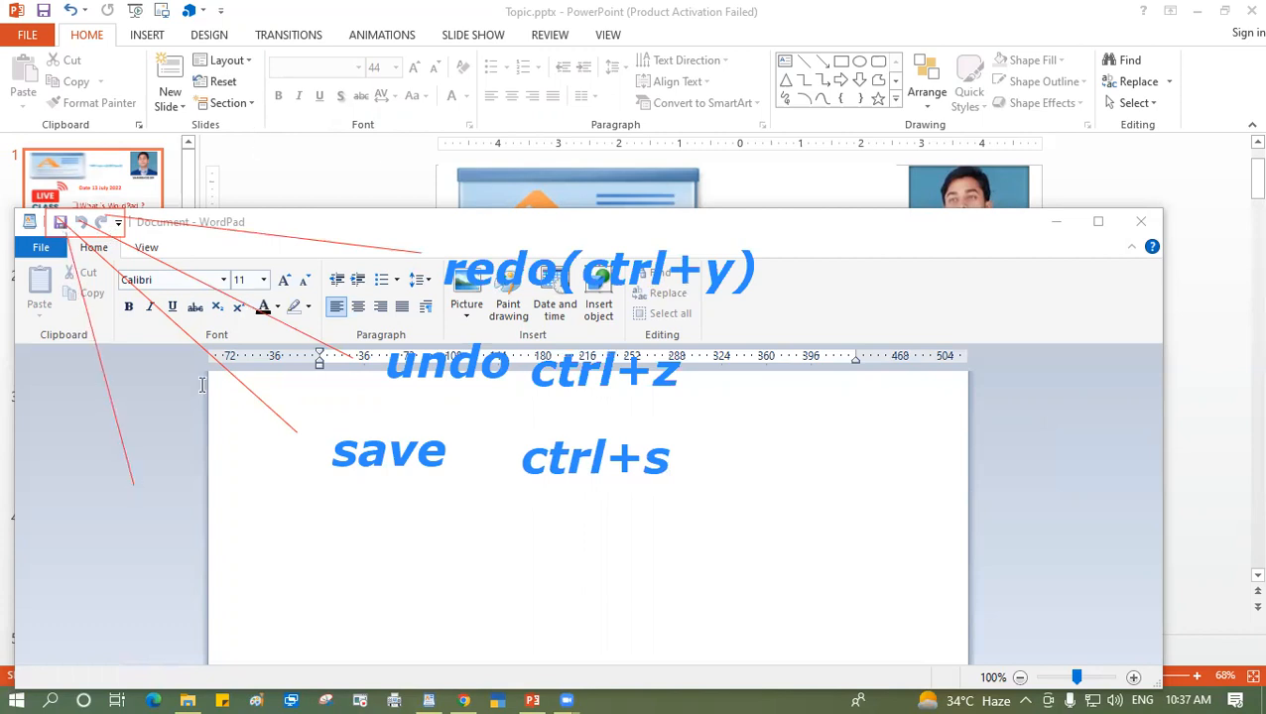
left_click(155, 478)
type("que")
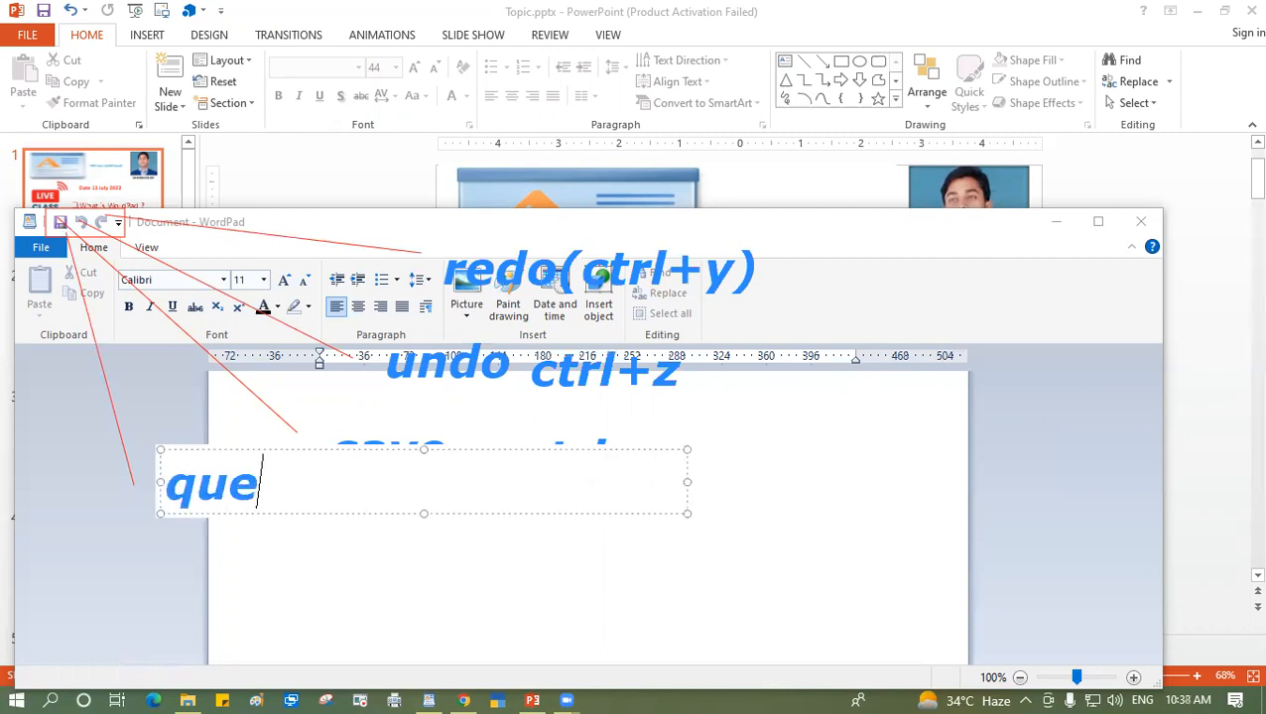
key("BackSpace")
type("ick")
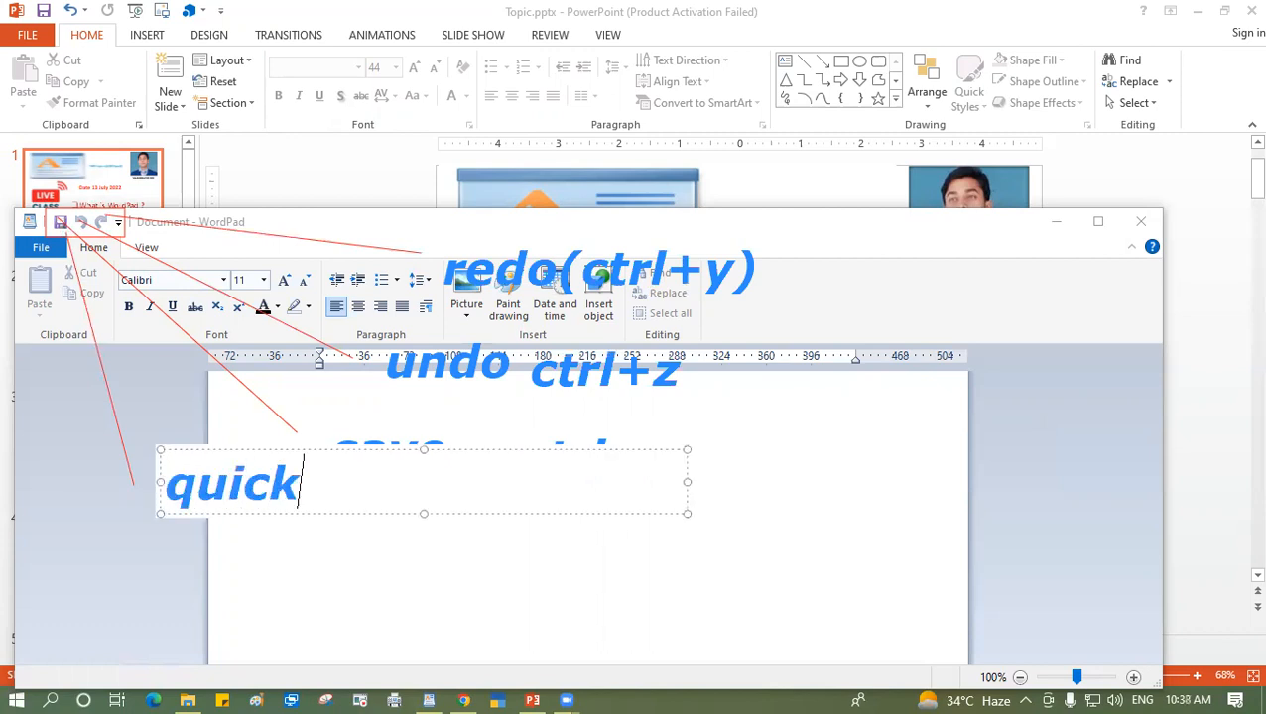
type(" acc")
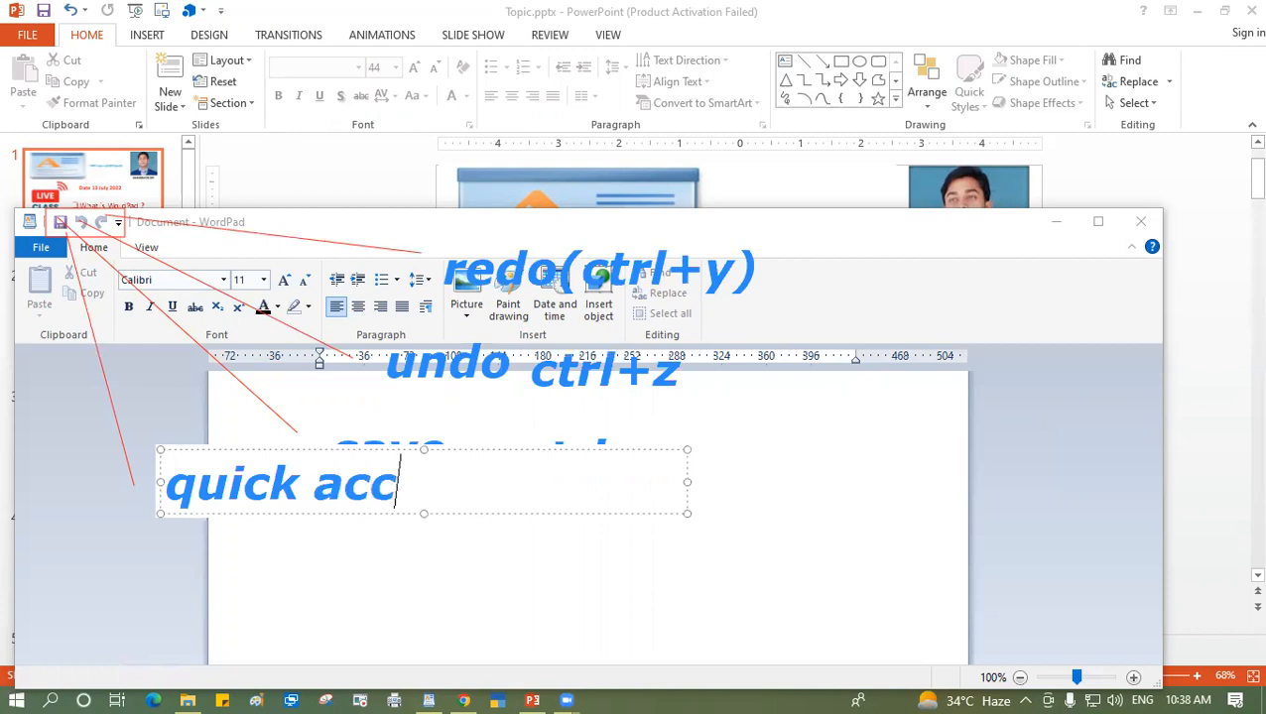
type("ess tool bar")
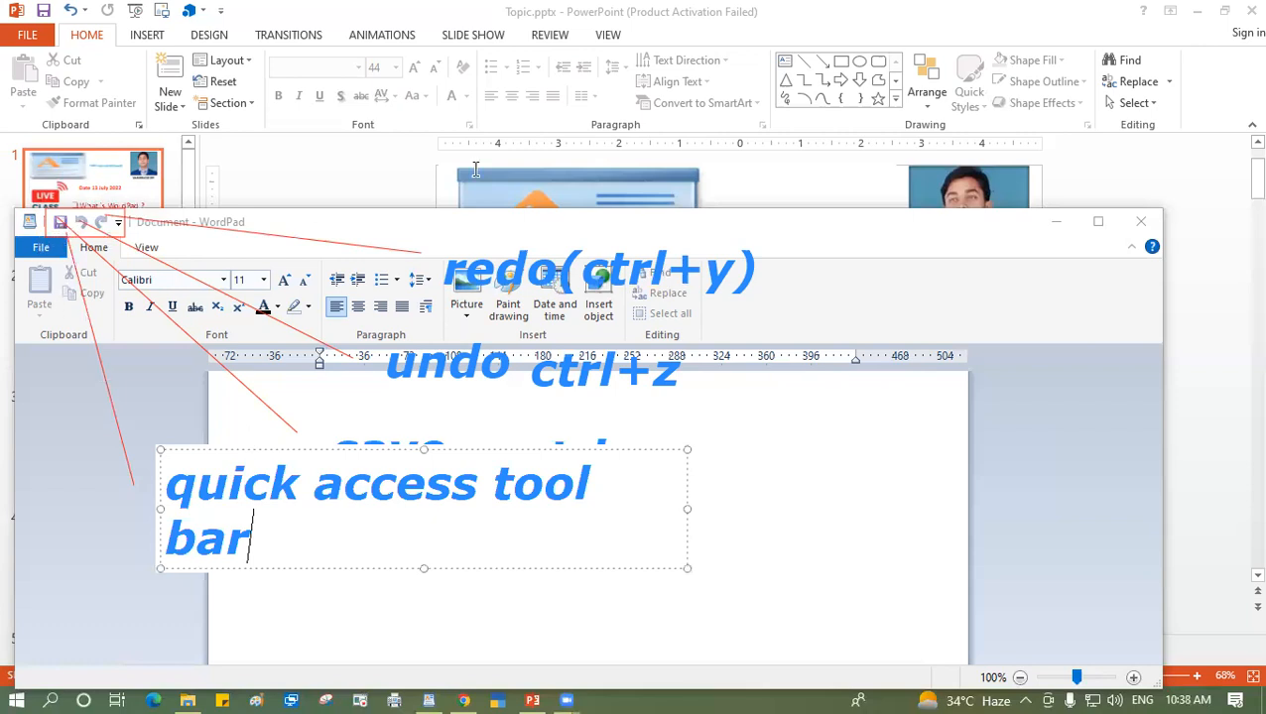
left_click(905, 171)
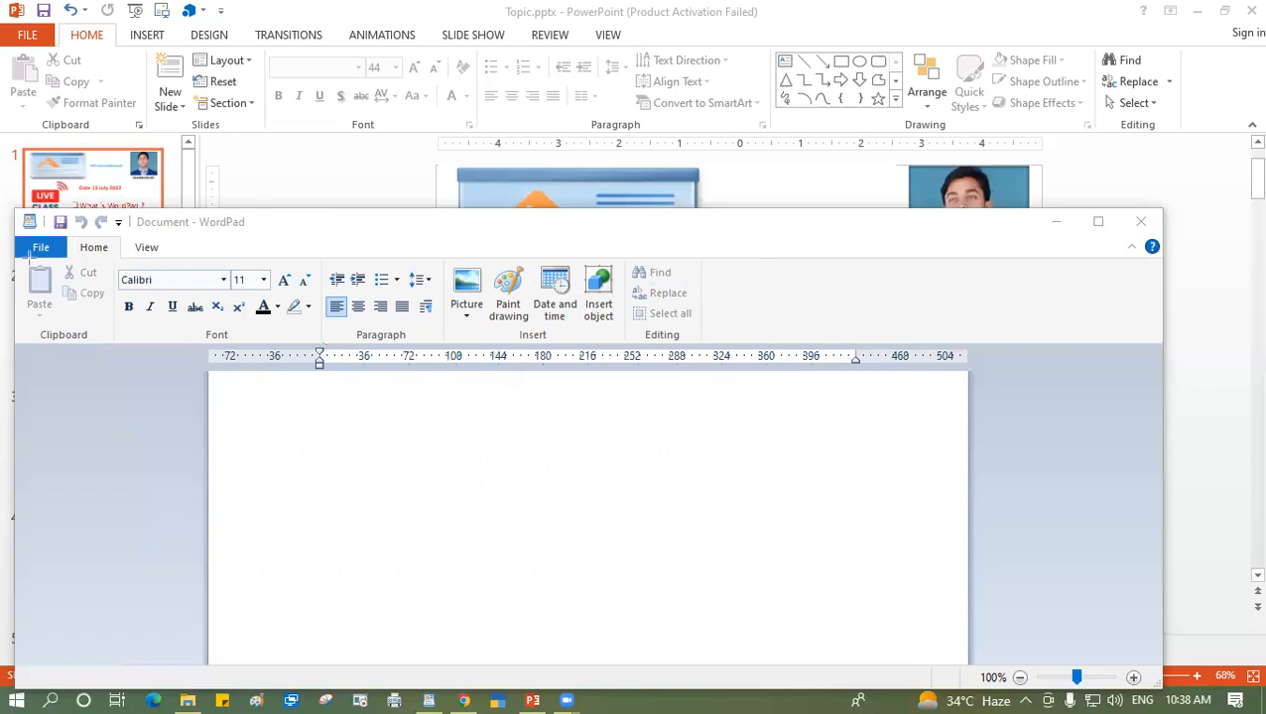
Outline the Home and View tabs and the Clipboard, Font, Paragraph, Insert and Editing group names with annotation rectangles.
left_click_drag(68, 238, 205, 259)
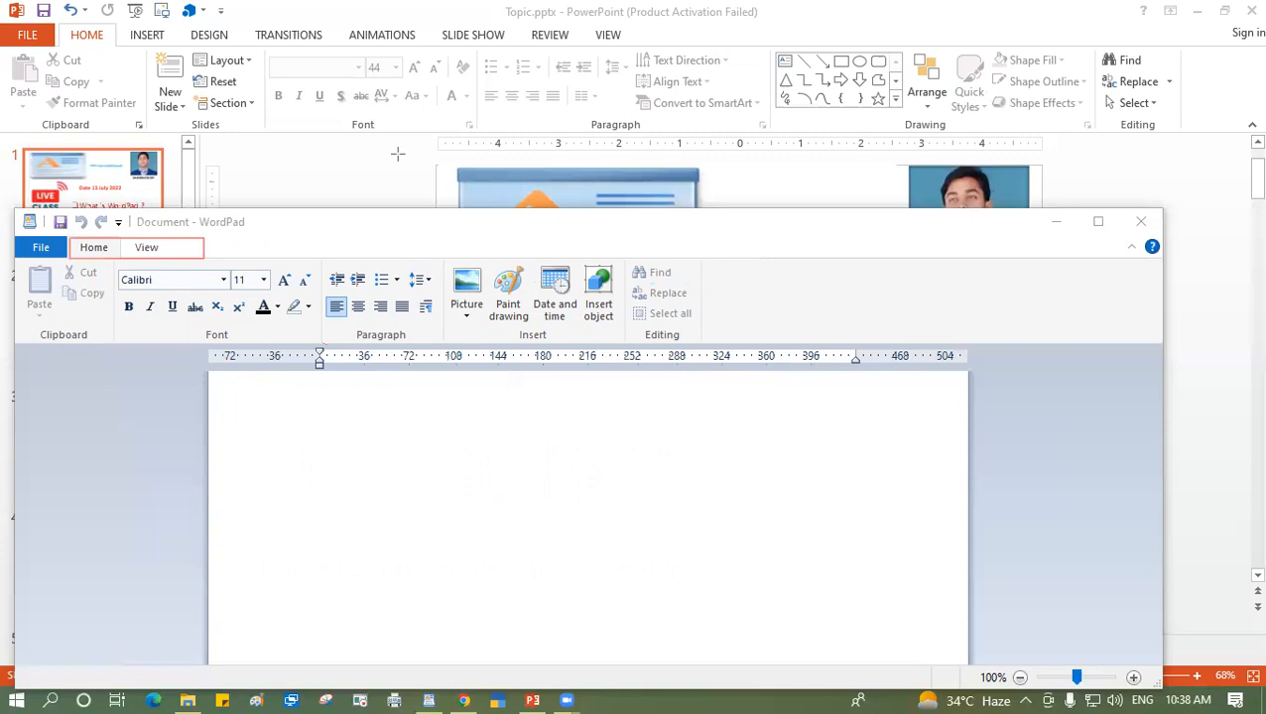
mouse_move(199, 249)
left_mouse_down()
mouse_move(357, 250)
mouse_move(320, 253)
mouse_move(309, 241)
left_mouse_up()
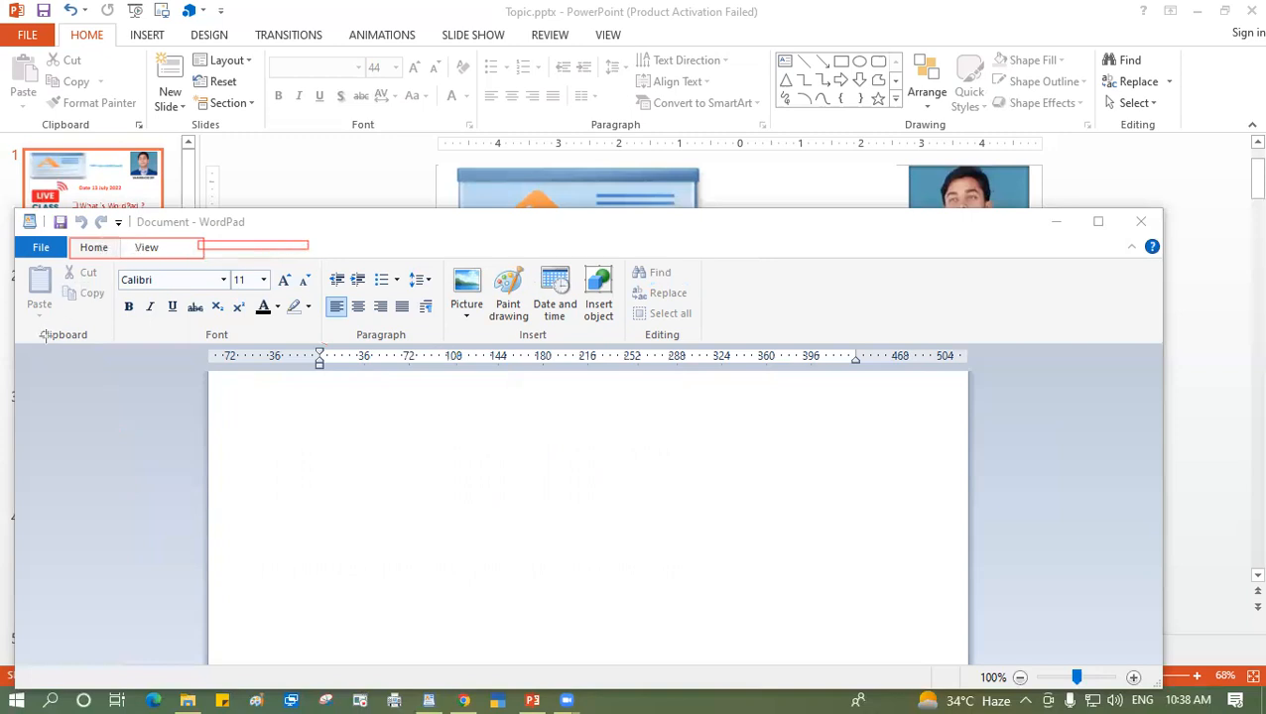
left_click_drag(47, 321, 106, 357)
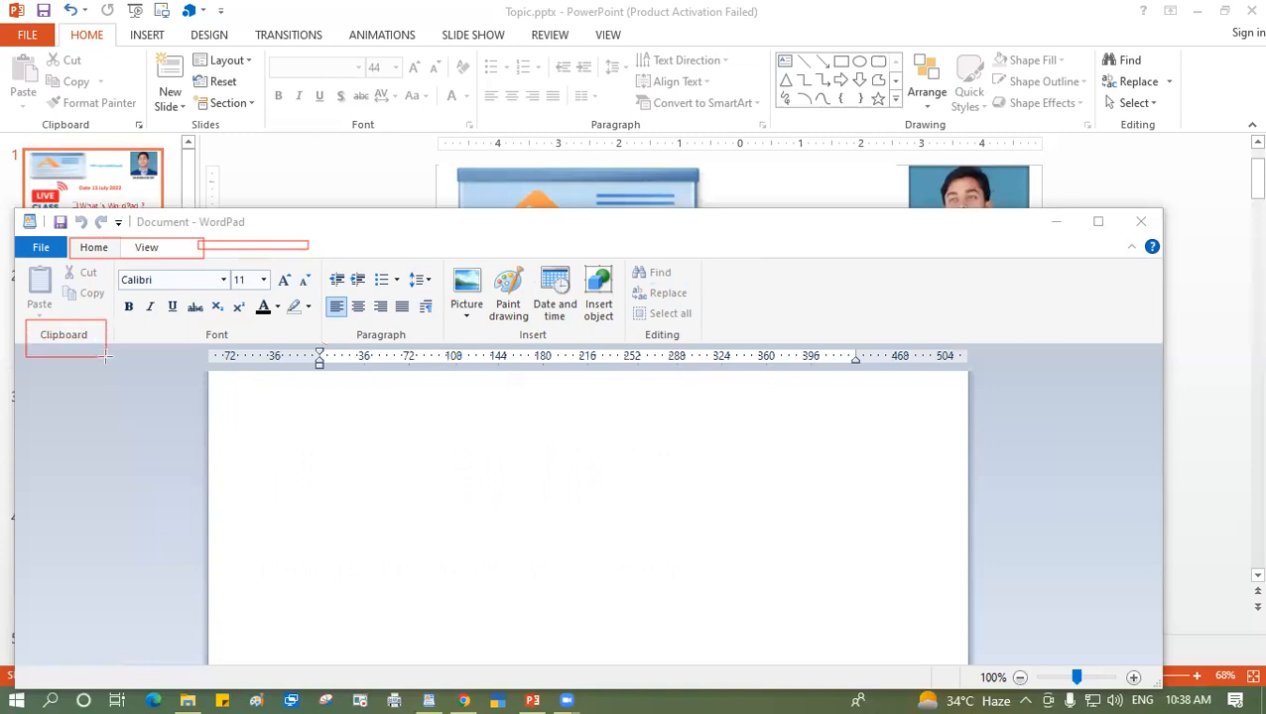
left_click_drag(187, 319, 249, 350)
left_click_drag(340, 329, 417, 343)
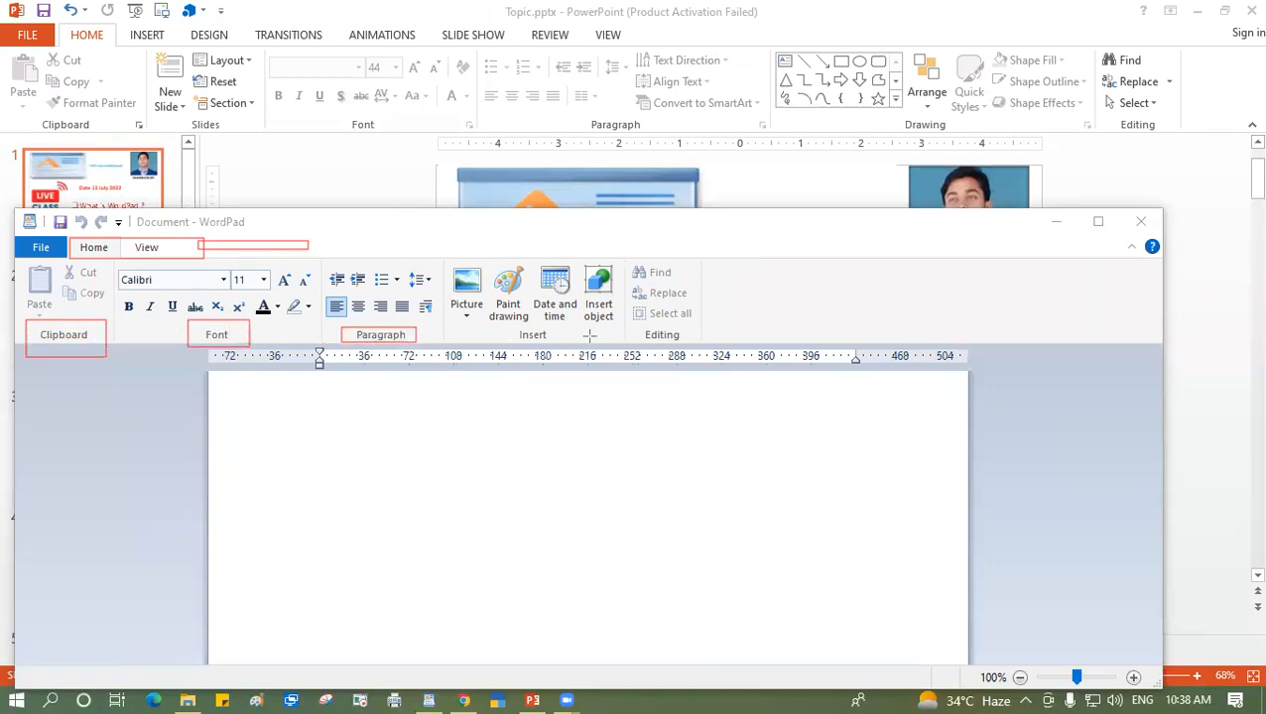
mouse_move(511, 328)
left_mouse_down()
mouse_move(575, 343)
mouse_move(702, 343)
left_mouse_up()
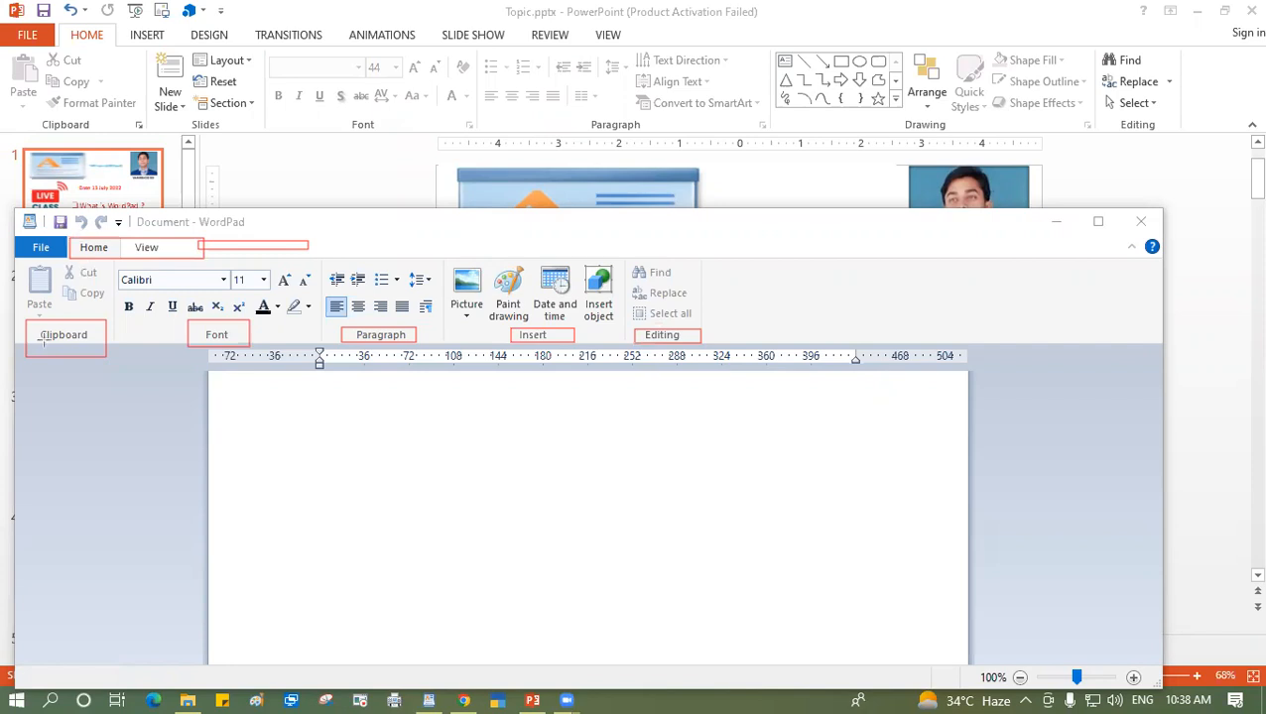
Outline the Clipboard commands and part of the Font commands with rectangles, and clear all annotations.
mouse_move(14, 258)
left_mouse_down()
mouse_move(111, 301)
mouse_move(112, 316)
left_mouse_up()
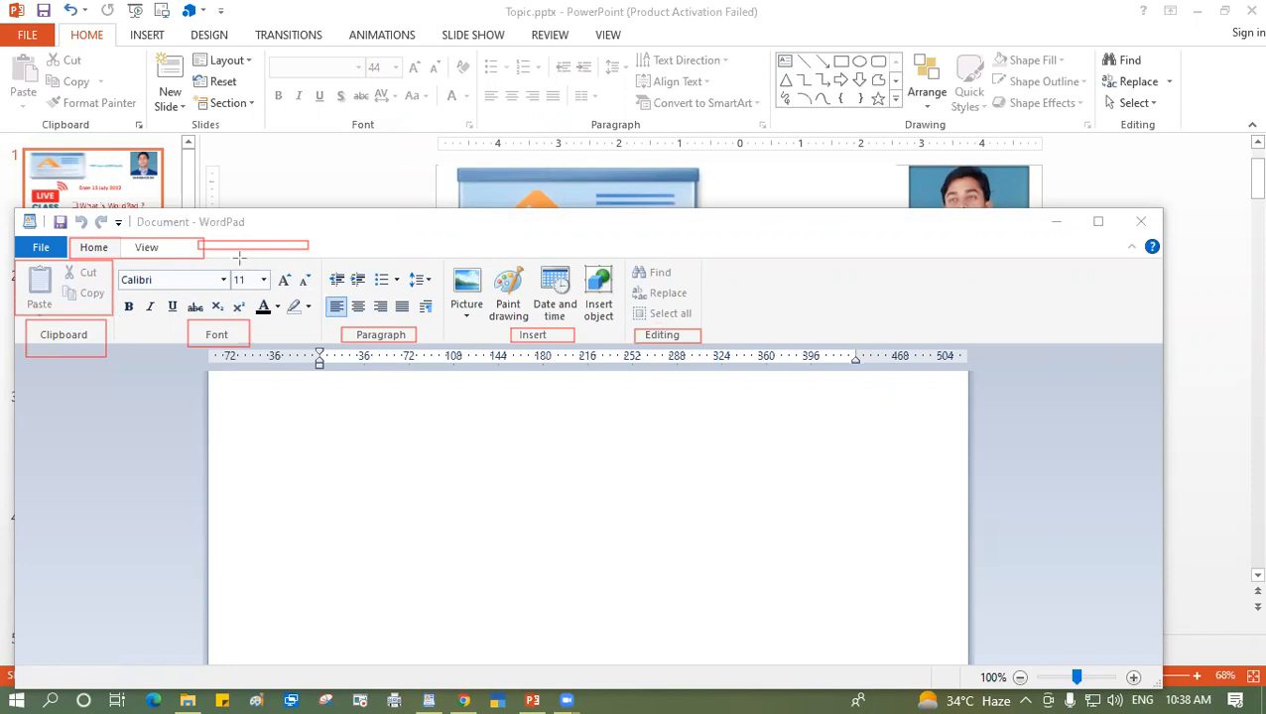
mouse_move(229, 260)
left_mouse_down()
mouse_move(320, 303)
mouse_move(323, 291)
left_mouse_up()
left_click(764, 160)
Outline WordPad's title bar, quick access toolbar, tab row, Clipboard and Font group names and Clipboard commands, then clear the annotations.
mouse_move(130, 209)
left_mouse_down()
mouse_move(295, 226)
mouse_move(1171, 239)
left_mouse_up()
left_click_drag(43, 209, 127, 235)
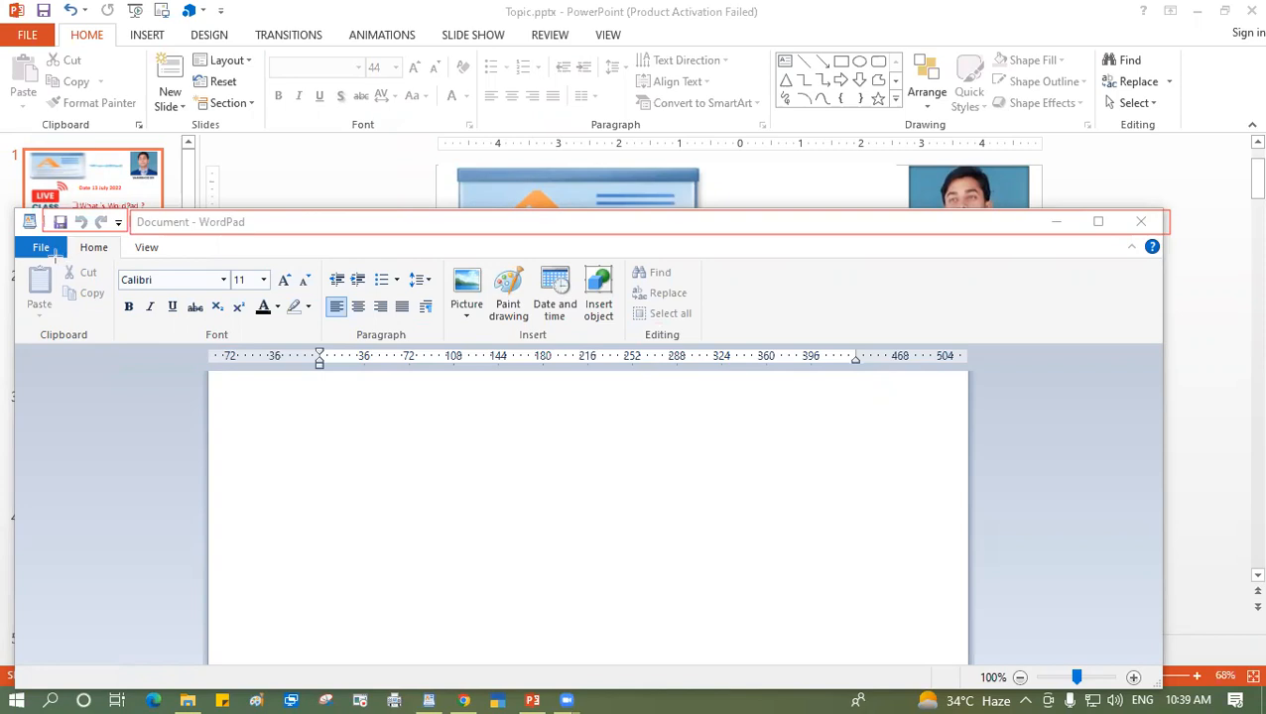
left_click_drag(18, 236, 220, 261)
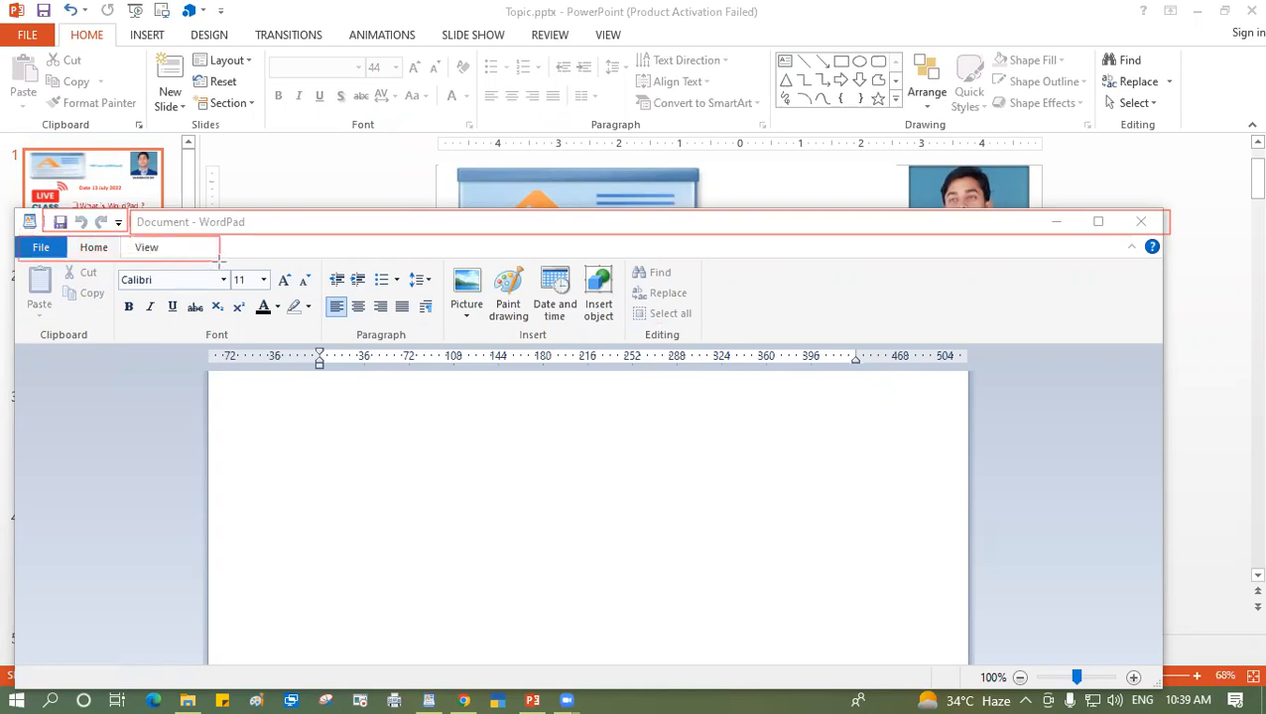
left_click_drag(29, 326, 106, 351)
left_click_drag(193, 325, 264, 345)
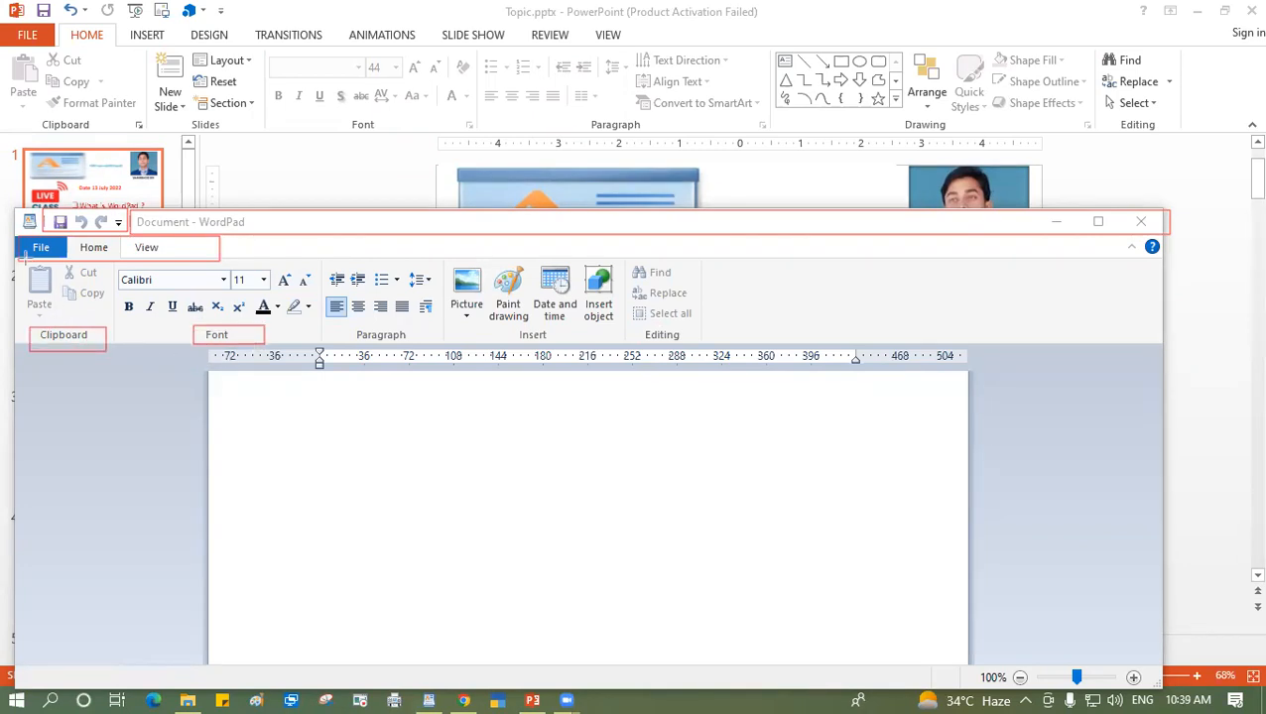
mouse_move(18, 260)
left_mouse_down()
mouse_move(127, 324)
mouse_move(109, 321)
left_mouse_up()
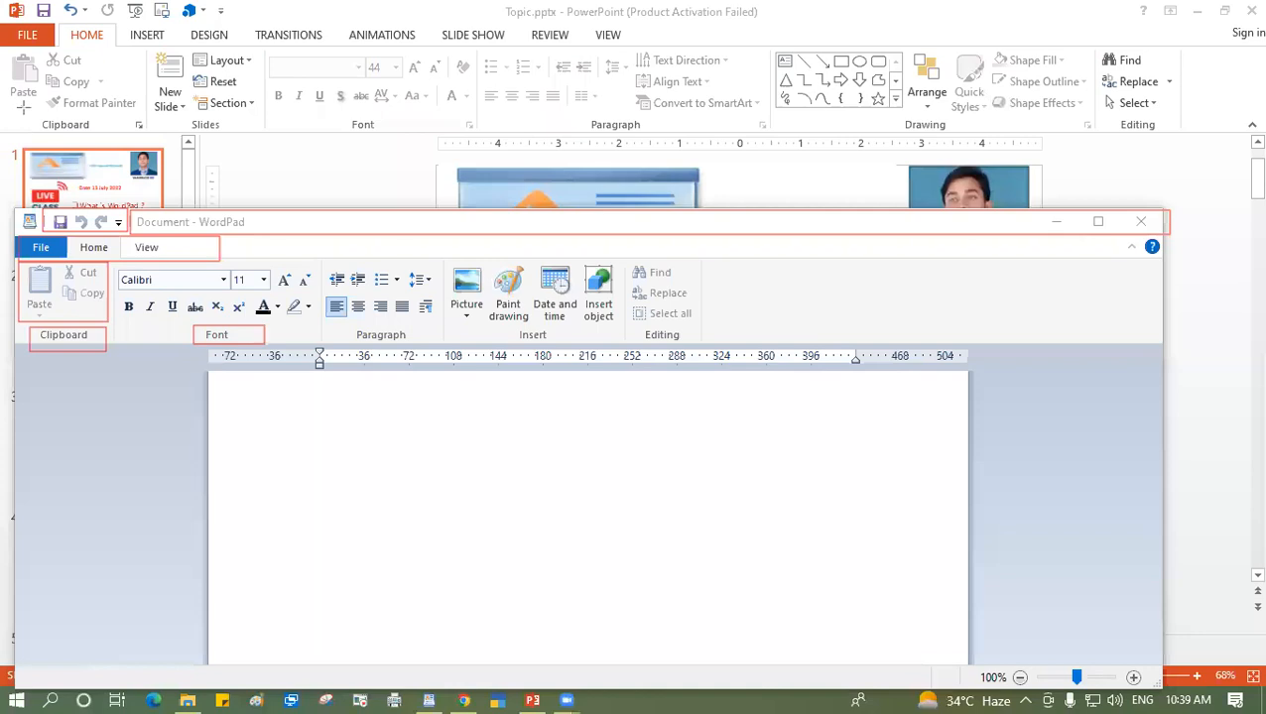
key("e")
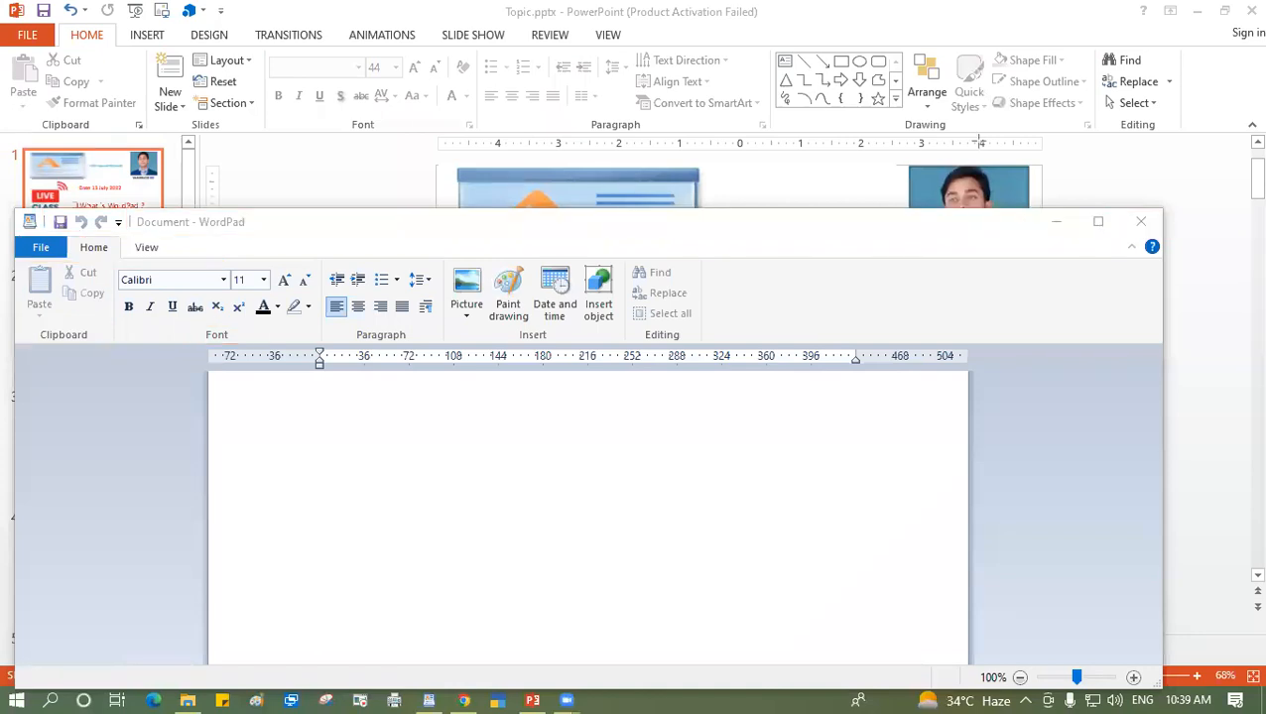
Maximize the WordPad window and enter the sample text "Iereret" in the blank document.
left_click(1099, 221)
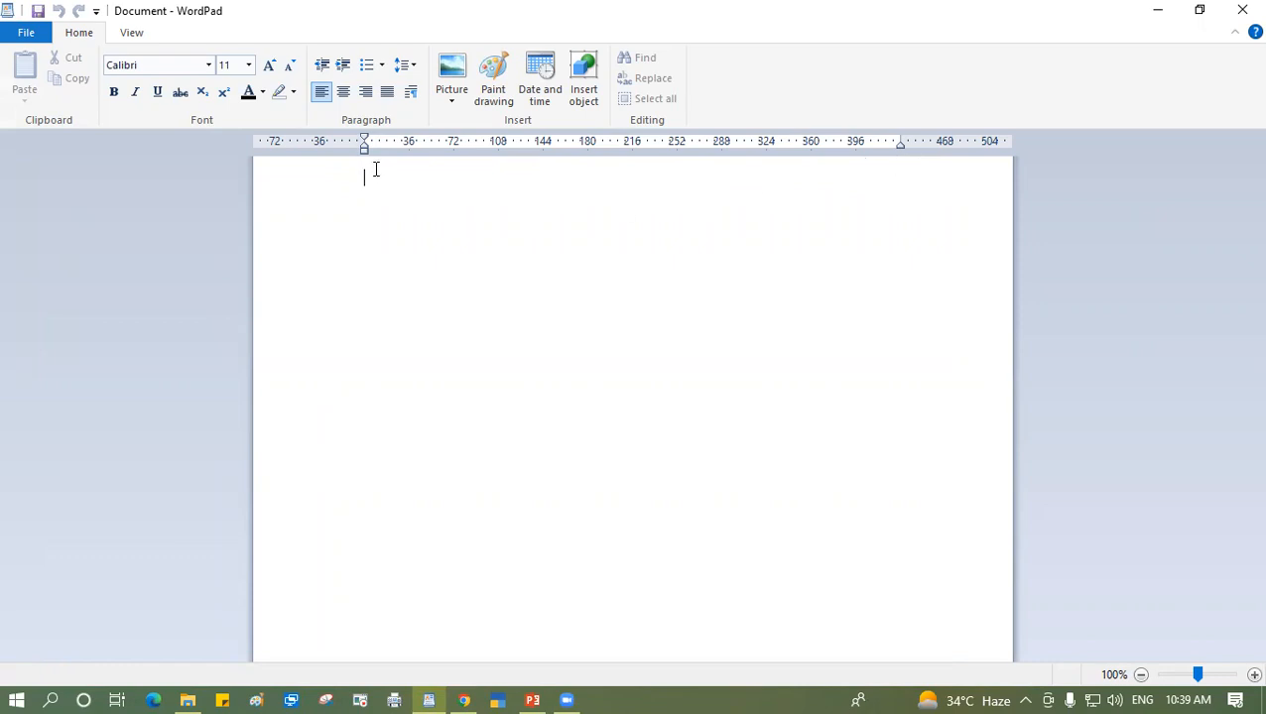
type("I")
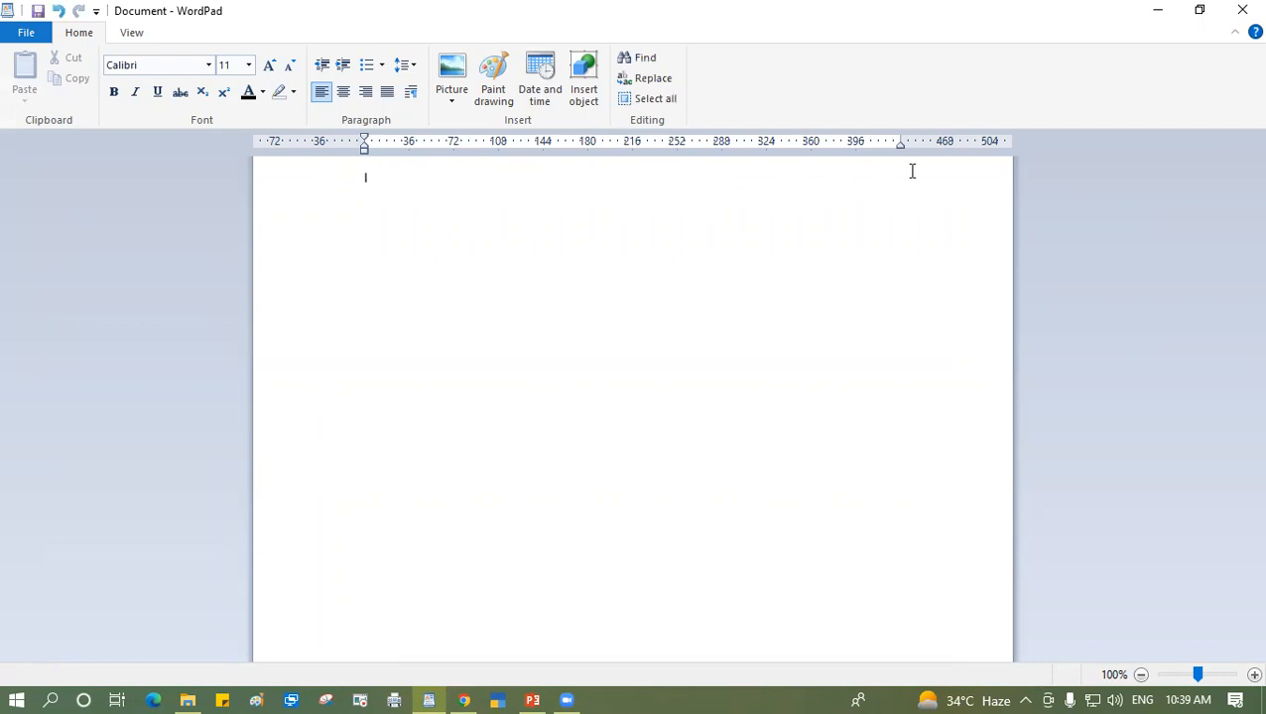
type("ereret")
Narrow the paragraph to between about 100 and 230 on the ruler, and fill it with several lines of filler text.
mouse_move(364, 149)
left_mouse_down()
mouse_move(427, 144)
mouse_move(490, 170)
left_mouse_up()
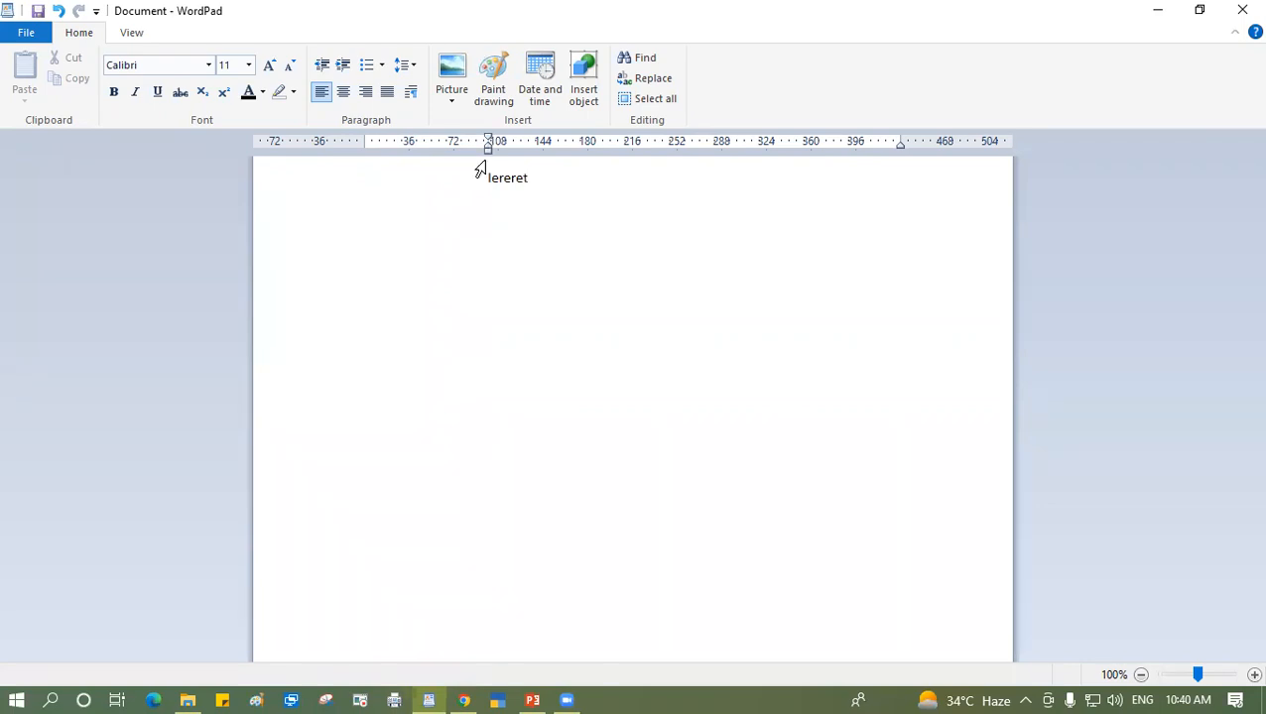
left_click_drag(899, 148, 607, 165)
type("sereirieriehriehriehriehriehriehriehr")
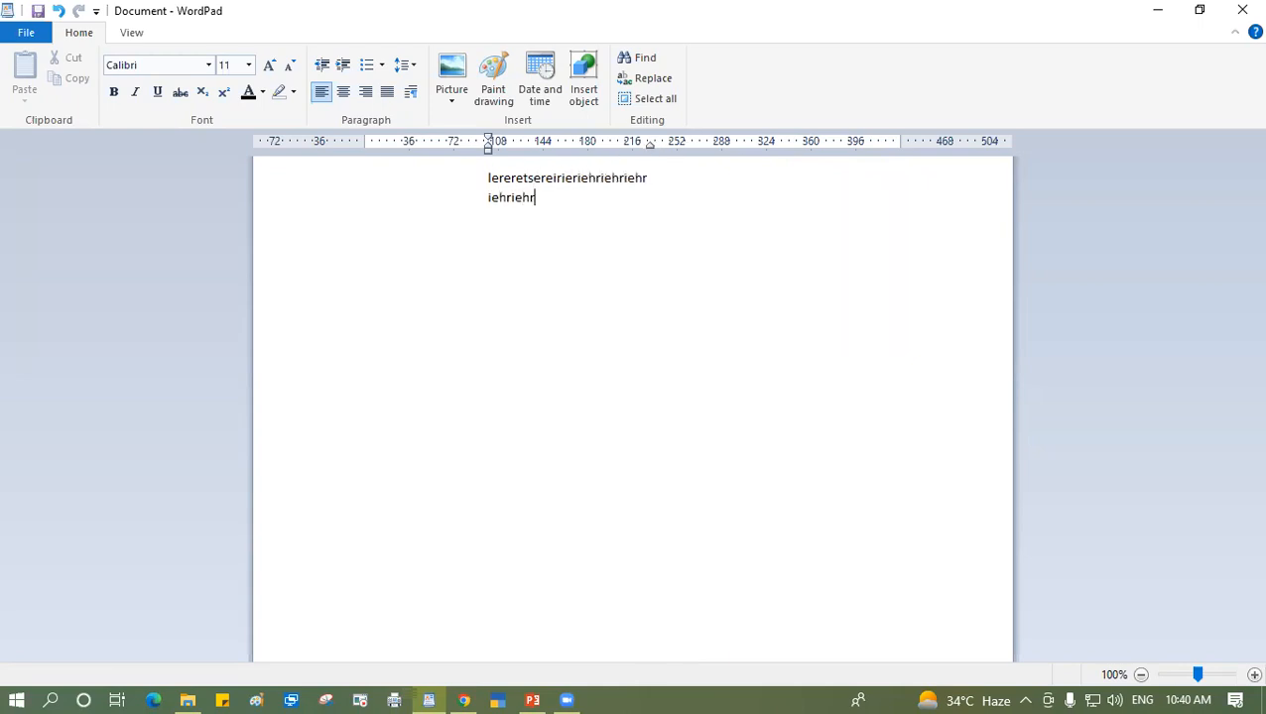
type("iehiehriehriehrheirheirheirhe")
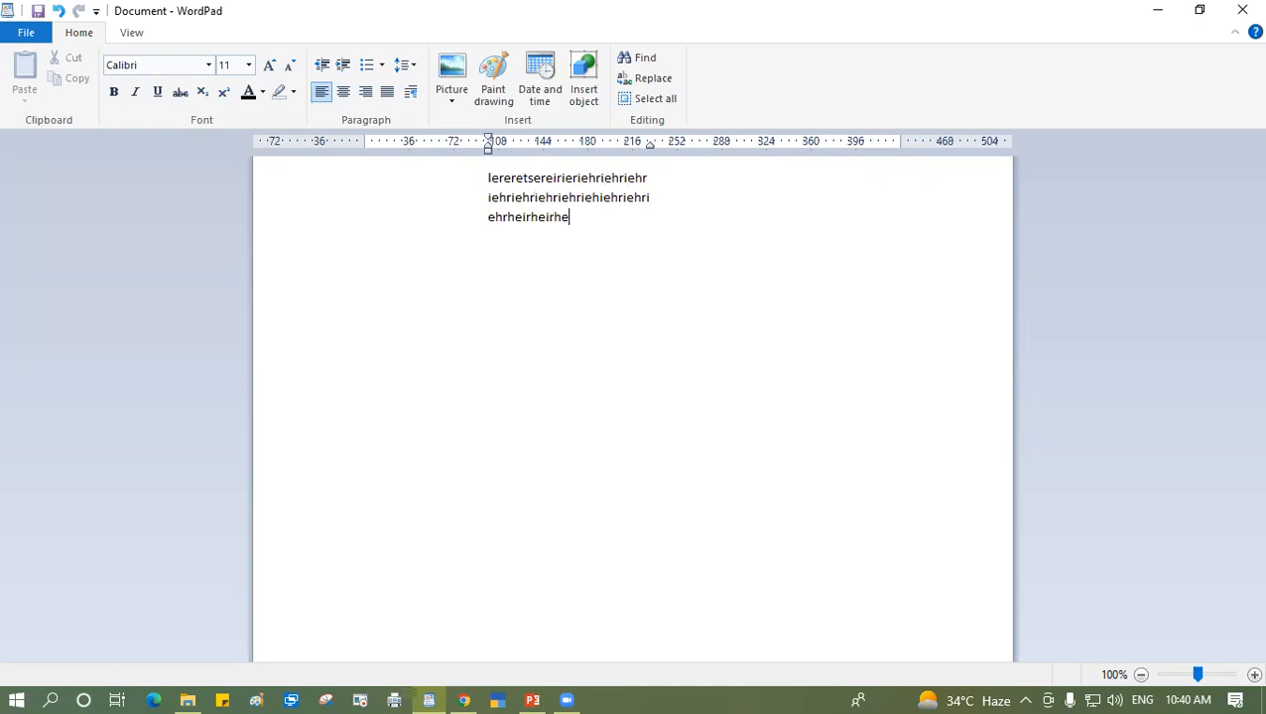
type("irheirheihreirheirheihreirhriehriehrie")
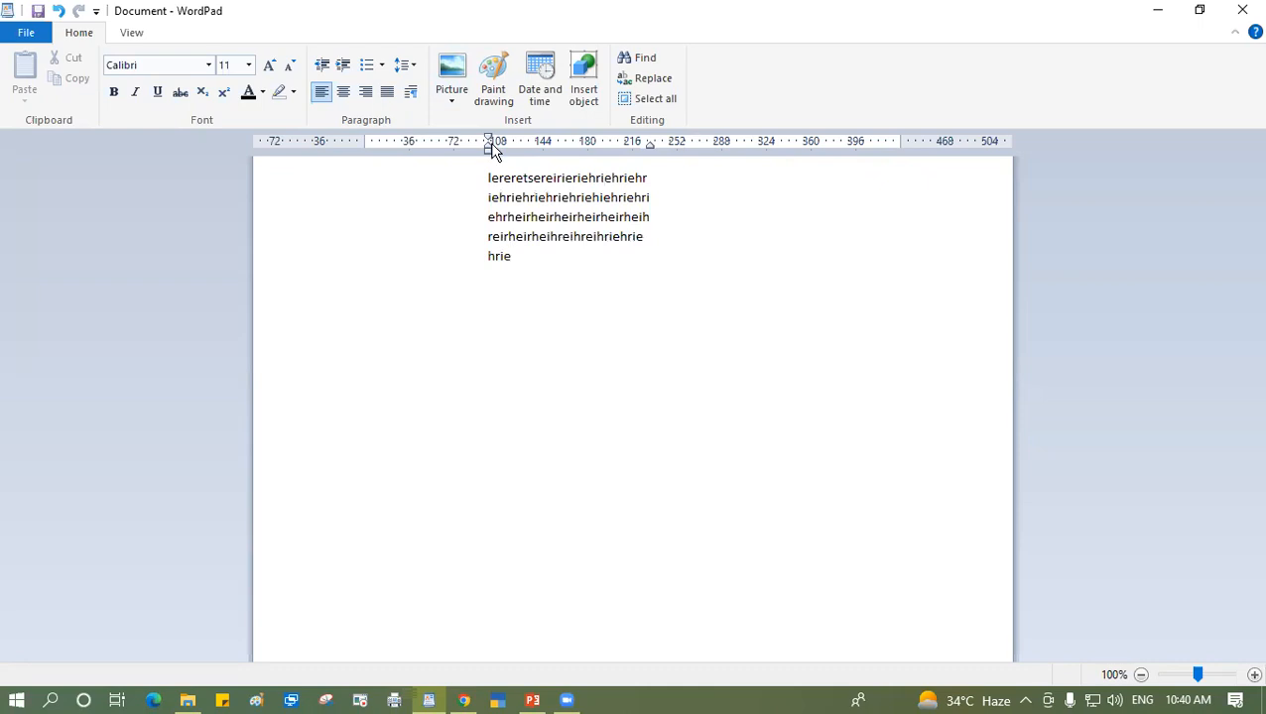
Widen the paragraph by setting the left indent to 0 and the right indent to about 435 on the ruler.
left_click_drag(488, 157, 363, 169)
mouse_move(650, 149)
left_mouse_down()
mouse_move(834, 169)
mouse_move(903, 162)
left_mouse_up()
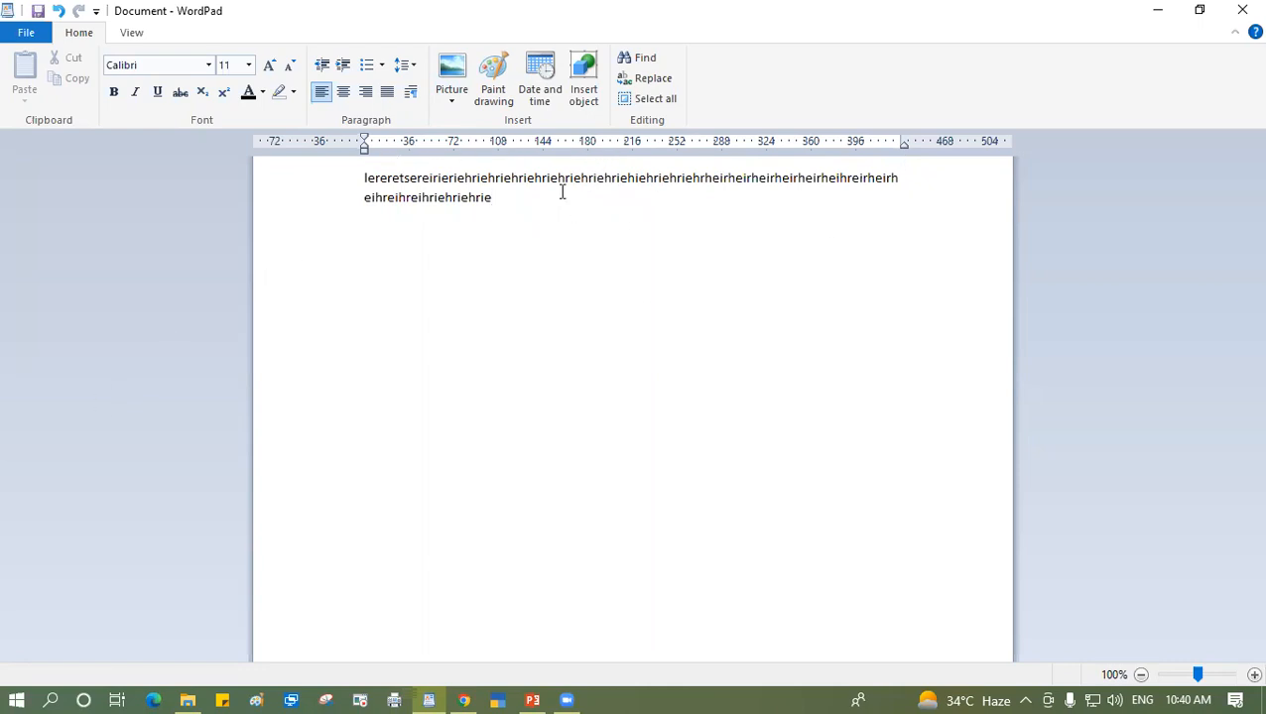
Restore the WordPad window to its smaller size, move it up the screen, and maximize it again.
left_click(1200, 9)
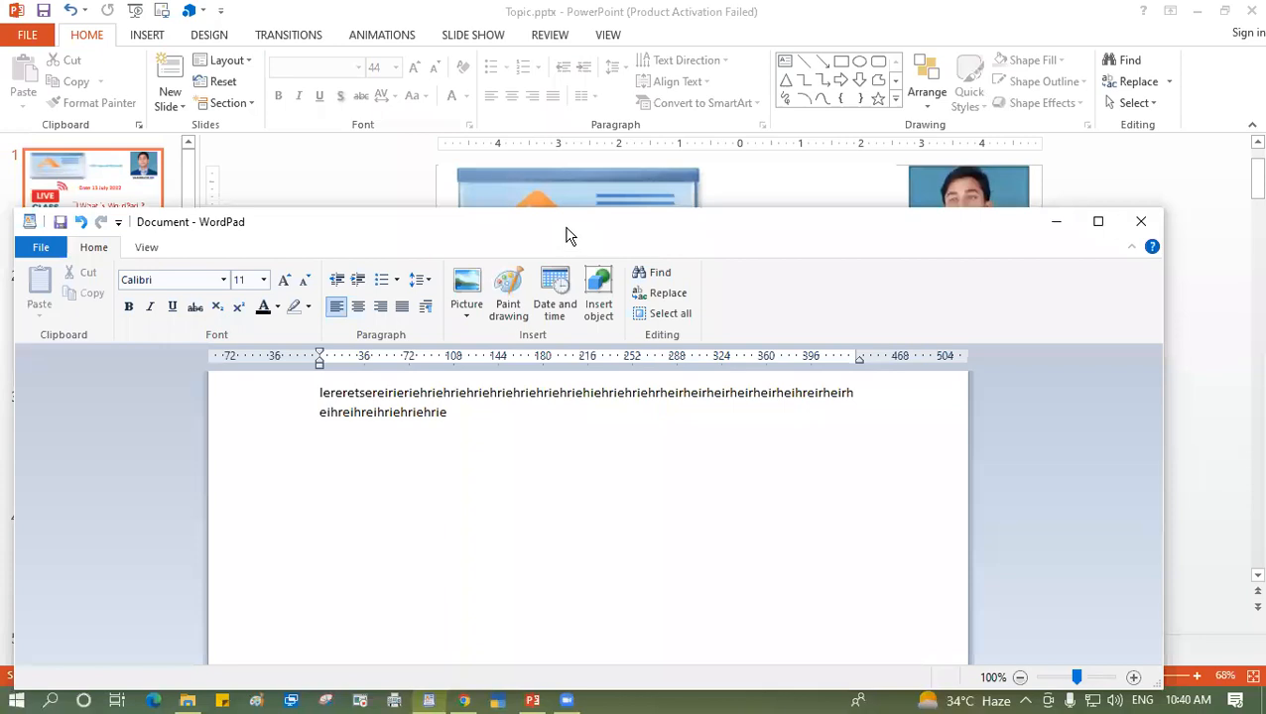
left_click_drag(566, 228, 601, 93)
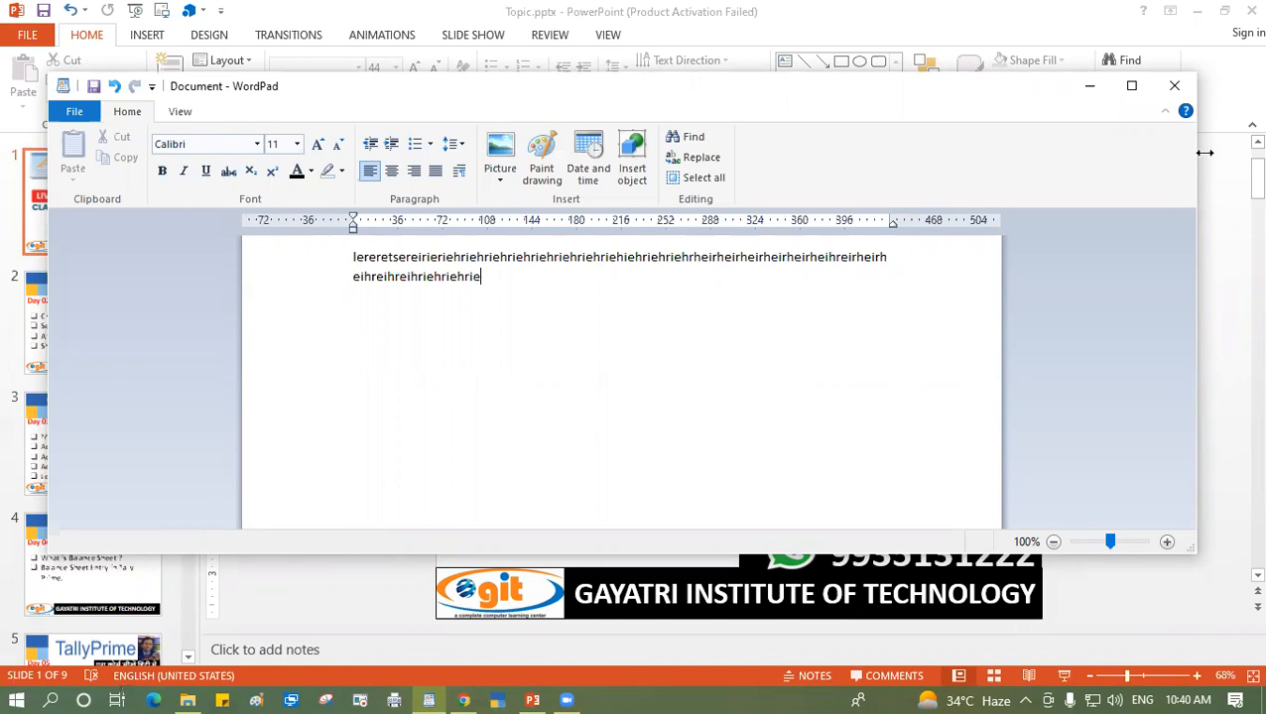
left_click(1137, 92)
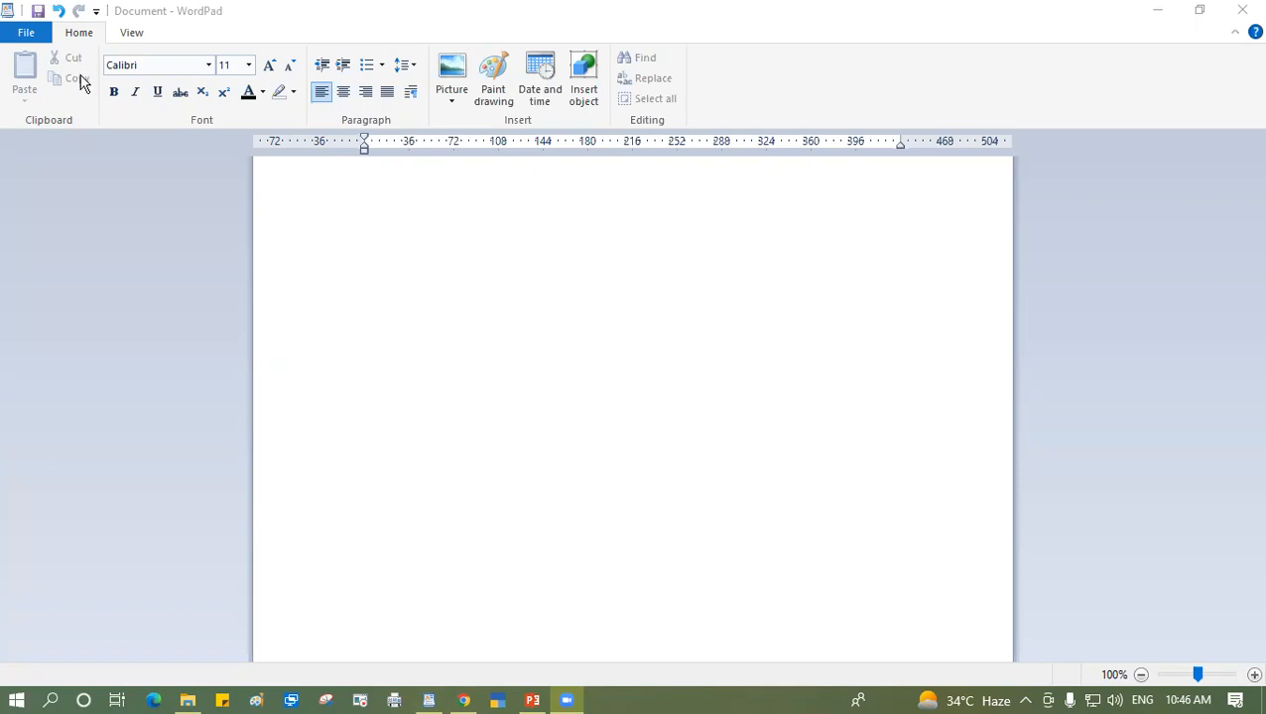
Enter the line "GAYATRI INSTITUTE OF TECHNOLOGY" in capitals in the empty document.
left_click(398, 204)
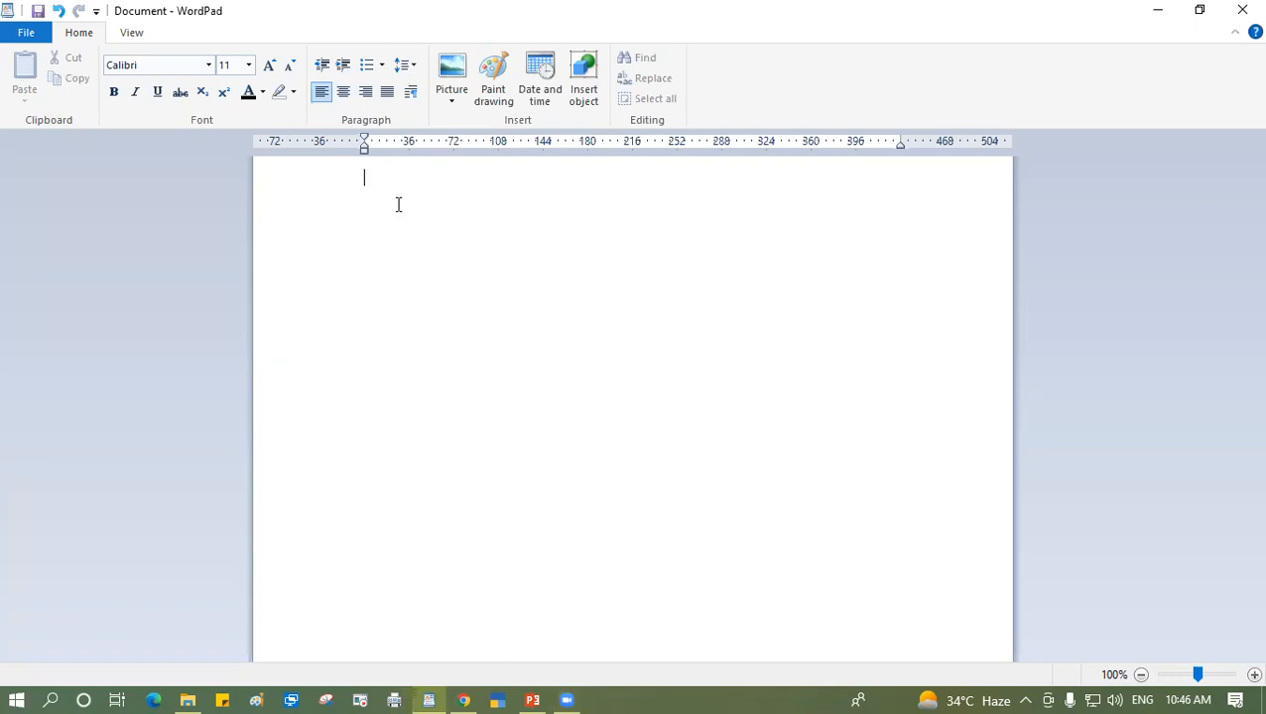
key("Caps_Lock")
type("GAYATRI INSTITUTE OF TECHNOLOGY")
Set the font size of the GAYATRI INSTITUTE OF TECHNOLOGY line to 26.
left_click(357, 187)
left_click(486, 204)
left_click(364, 185)
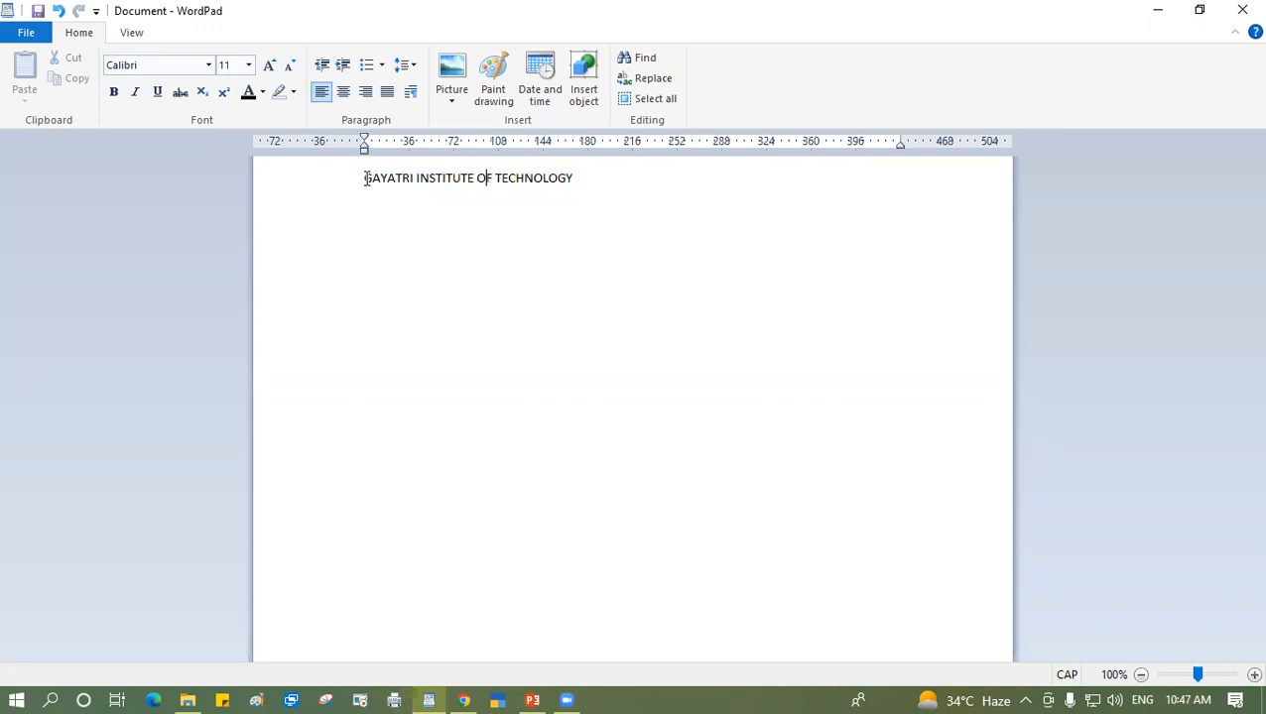
left_click(598, 182, "shift")
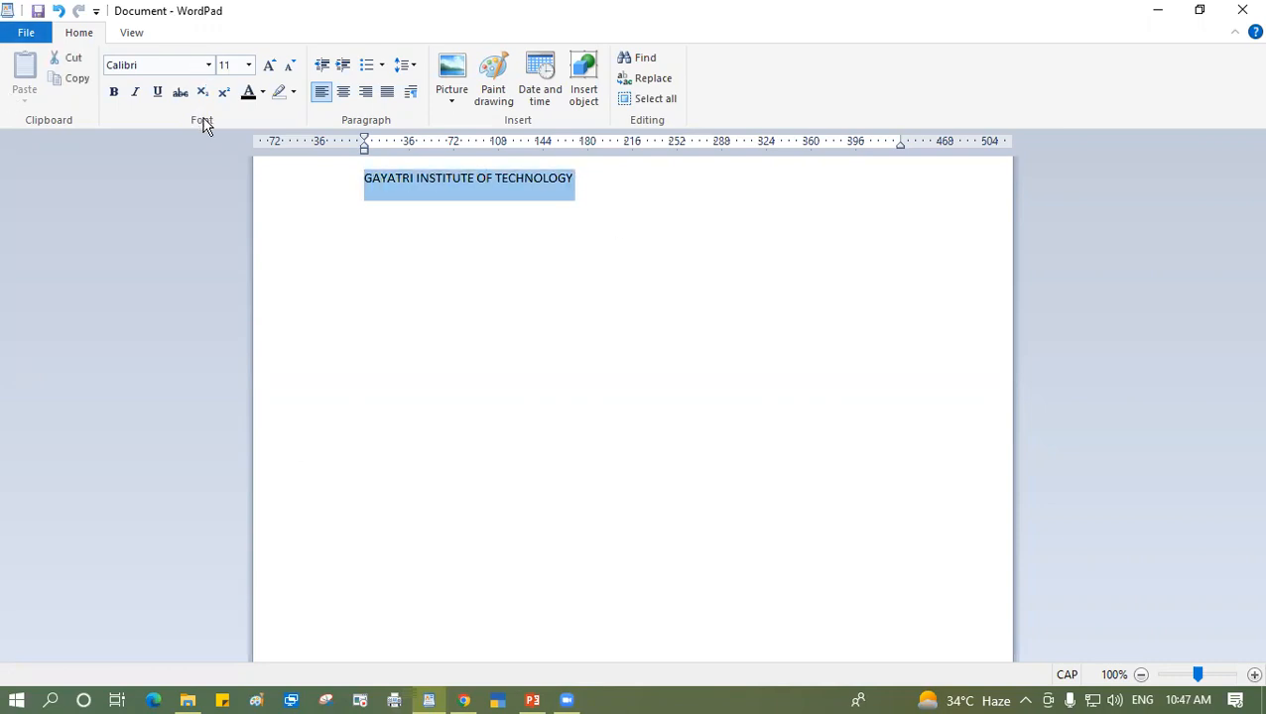
left_click(249, 66)
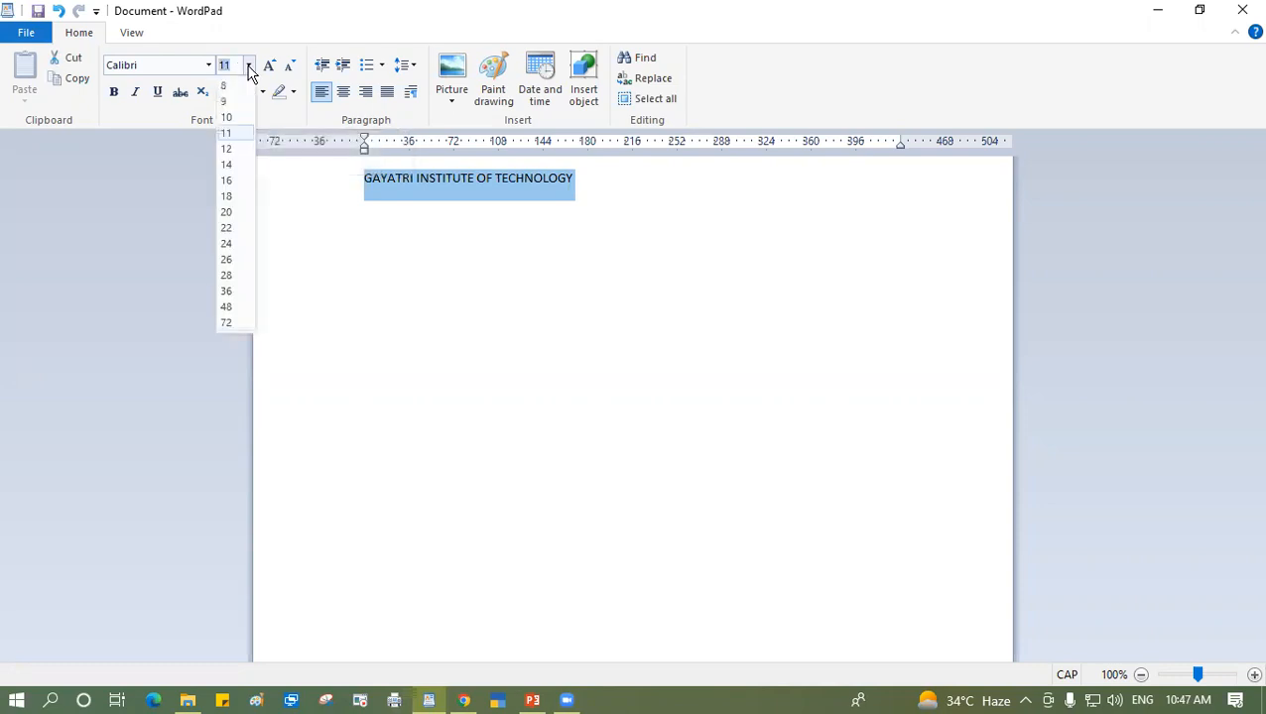
left_click(228, 260)
Add a second line, PADRAUNA KUSHINAGAR, indented to sit roughly centred beneath the heading.
left_click(908, 219)
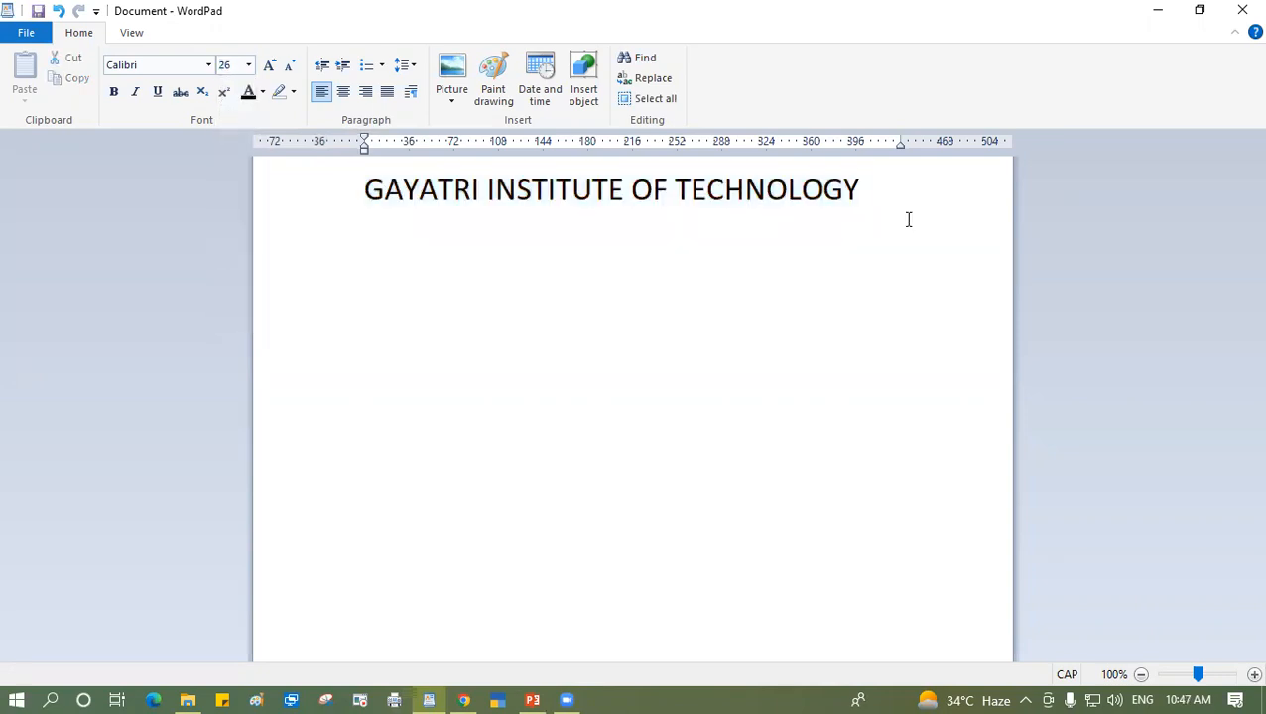
key("Return")
type("PAD")
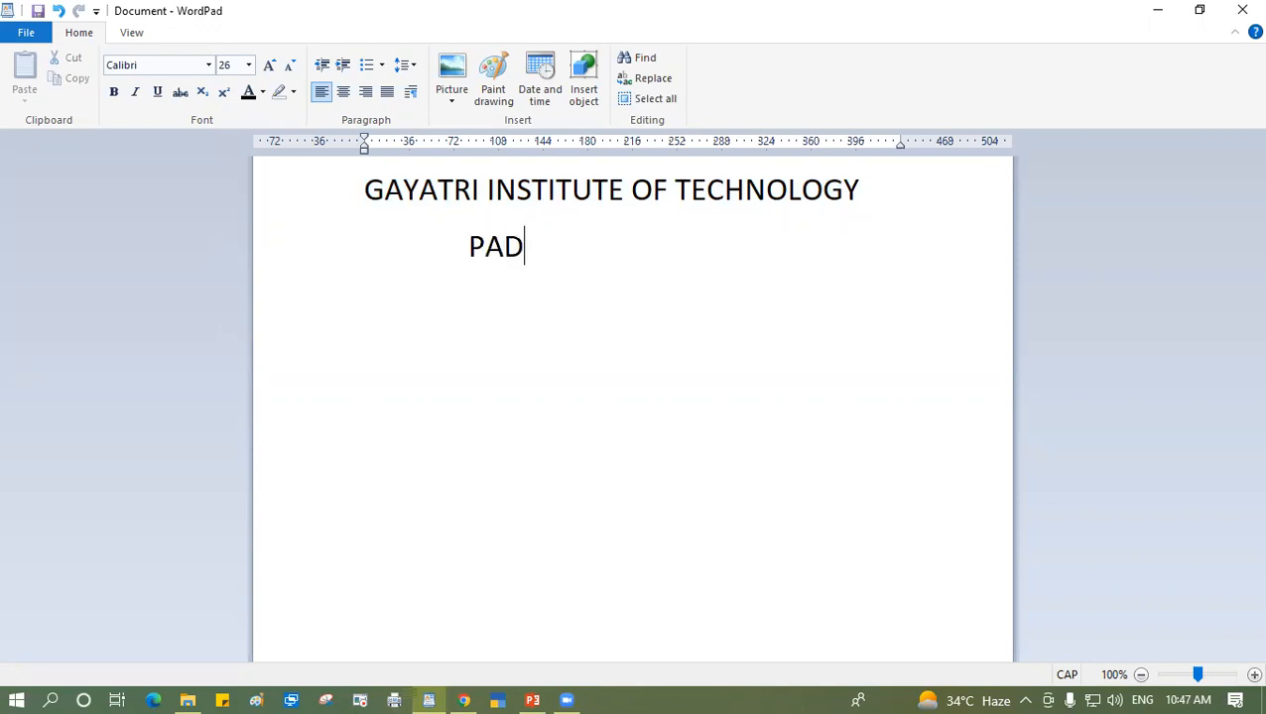
type("RAUNA KUSHINAGAR")
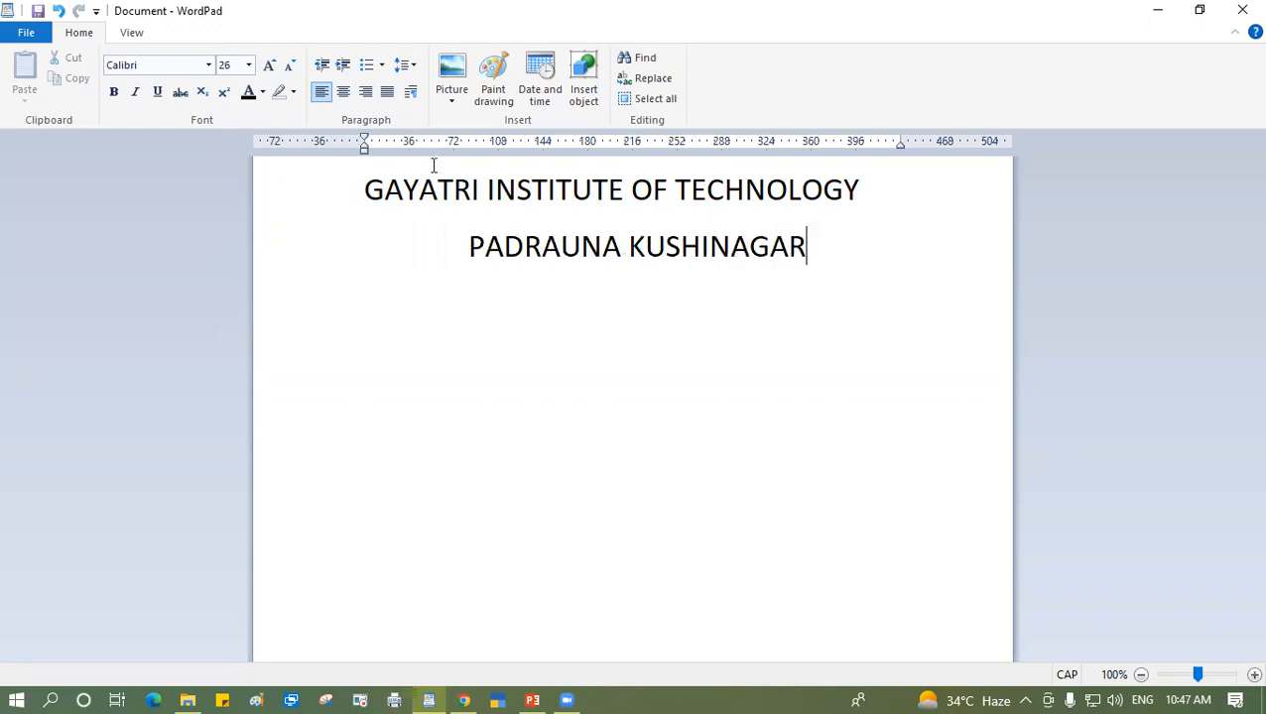
Select the whole GAYATRI INSTITUTE OF TECHNOLOGY heading from start to end, and release the selection.
left_click(469, 245)
left_click(745, 190)
left_click(365, 191)
left_click_drag(365, 191, 761, 167)
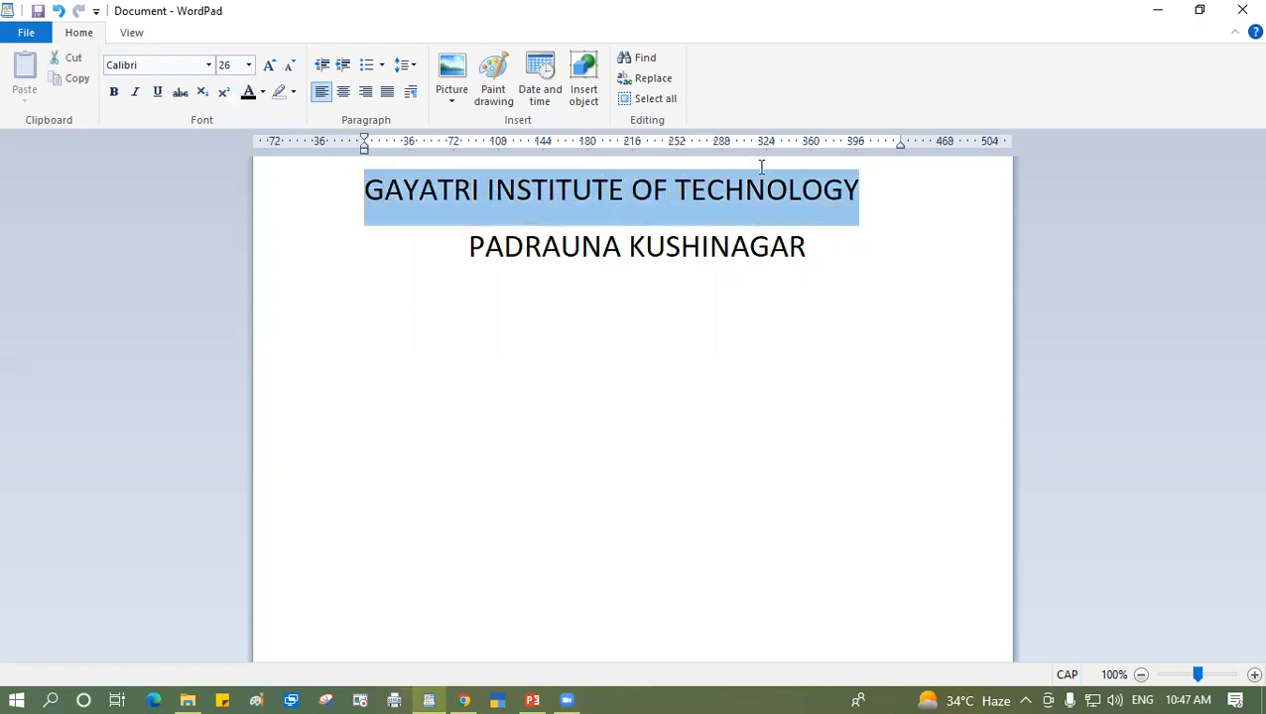
left_click(858, 198)
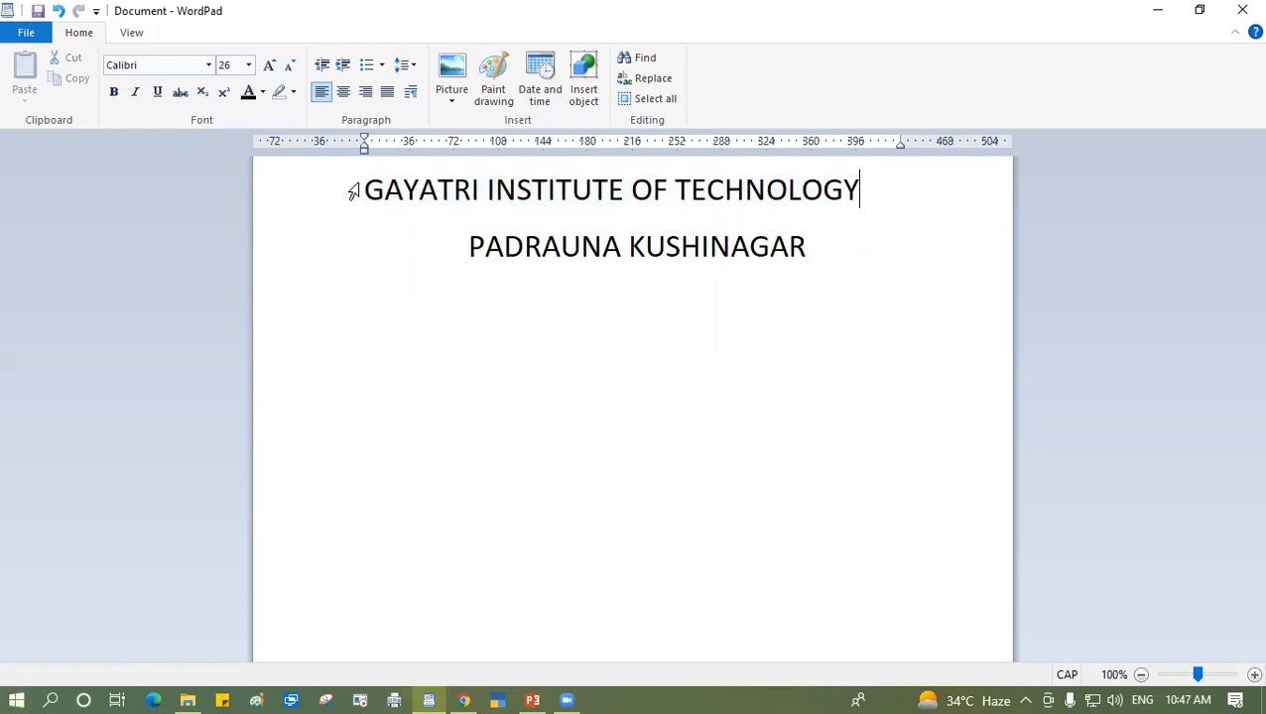
left_click_drag(364, 191, 860, 190)
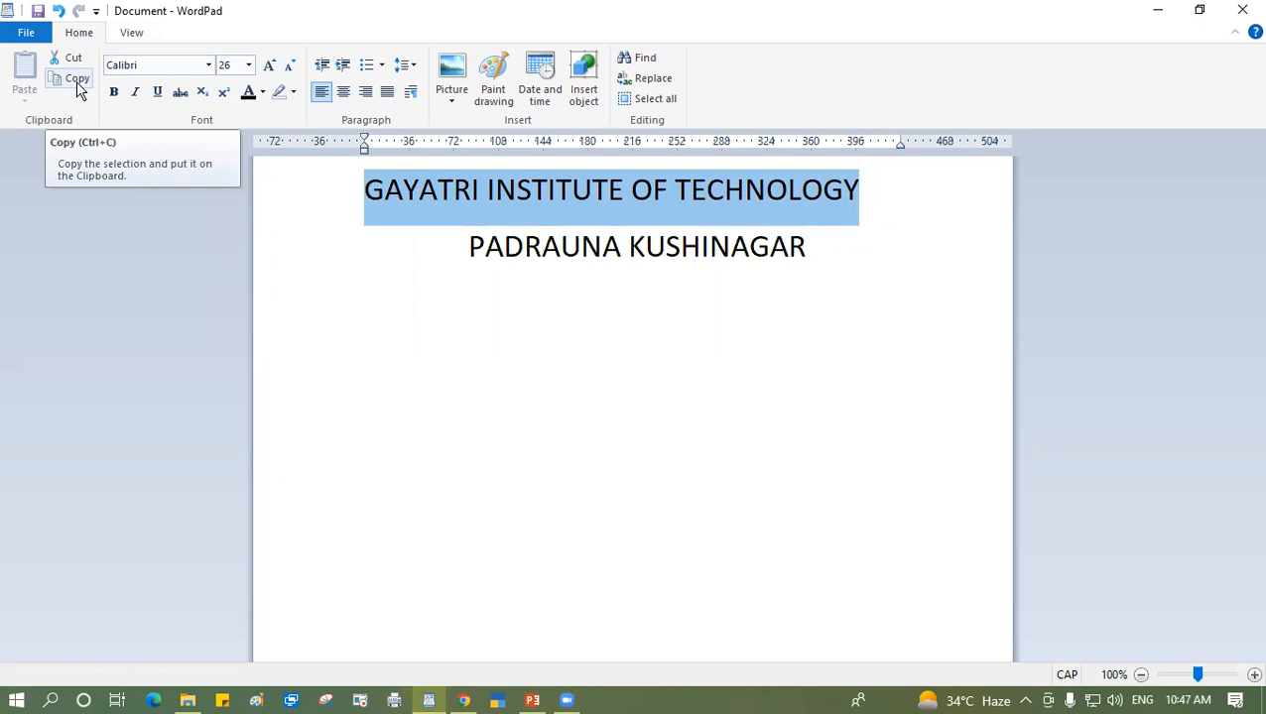
left_click(805, 248)
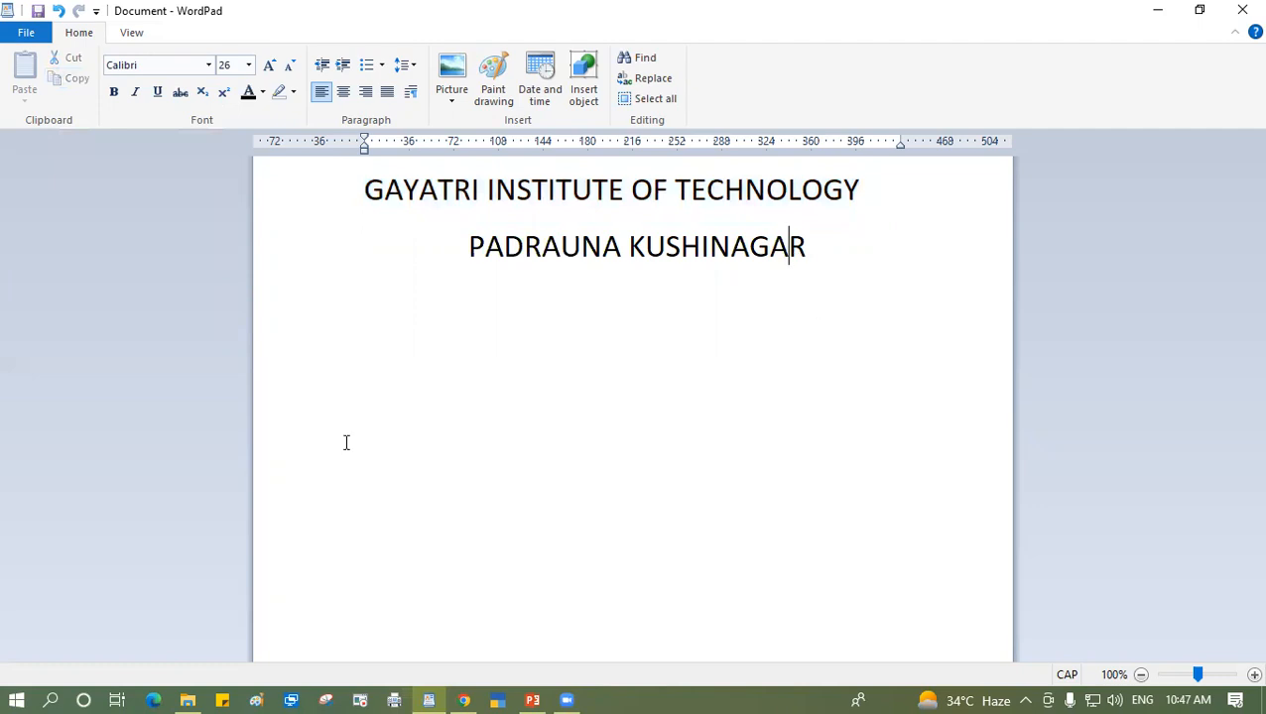
Copy the entire GAYATRI INSTITUTE OF TECHNOLOGY heading line to the clipboard.
double_click(365, 407)
left_click(475, 359)
left_click(815, 248)
left_click(353, 204)
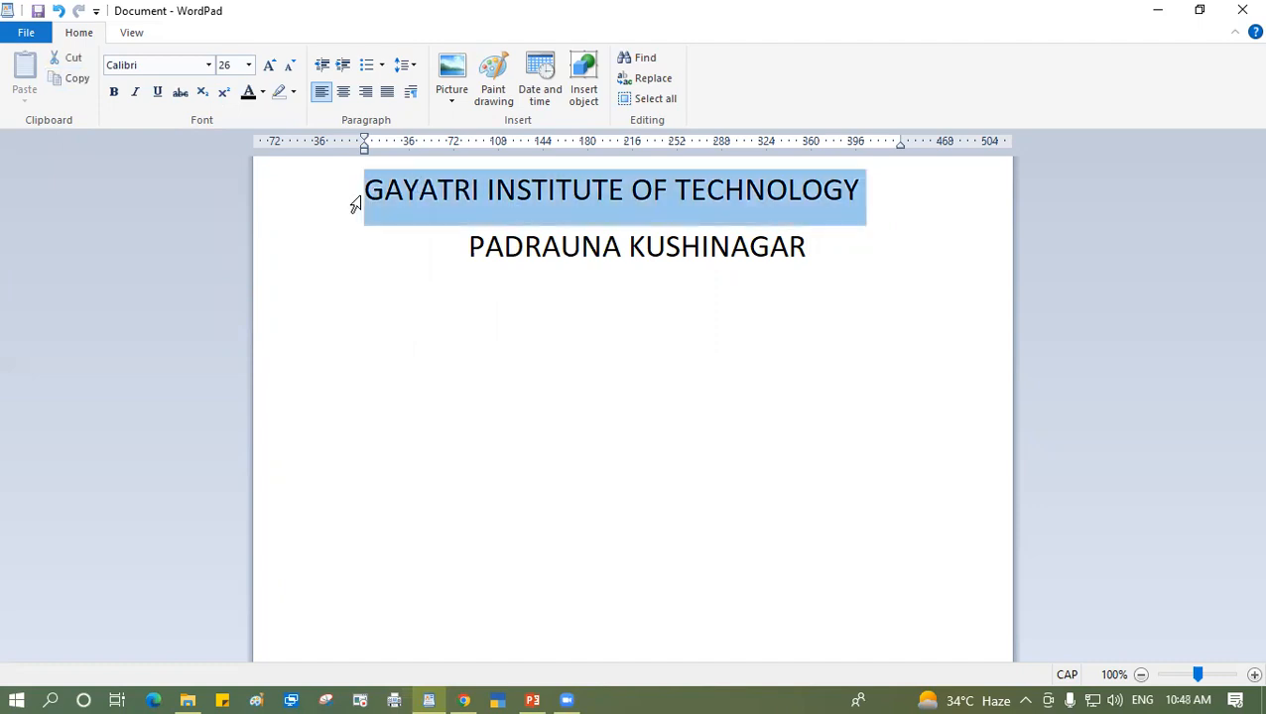
left_click(457, 199)
left_click(352, 196)
left_click(69, 79)
Paste the copied heading below PADRAUNA KUSHINAGAR, leaving three blank lines in between.
left_click(842, 249)
key("Return")
key("Return")
key("Return")
key("Return")
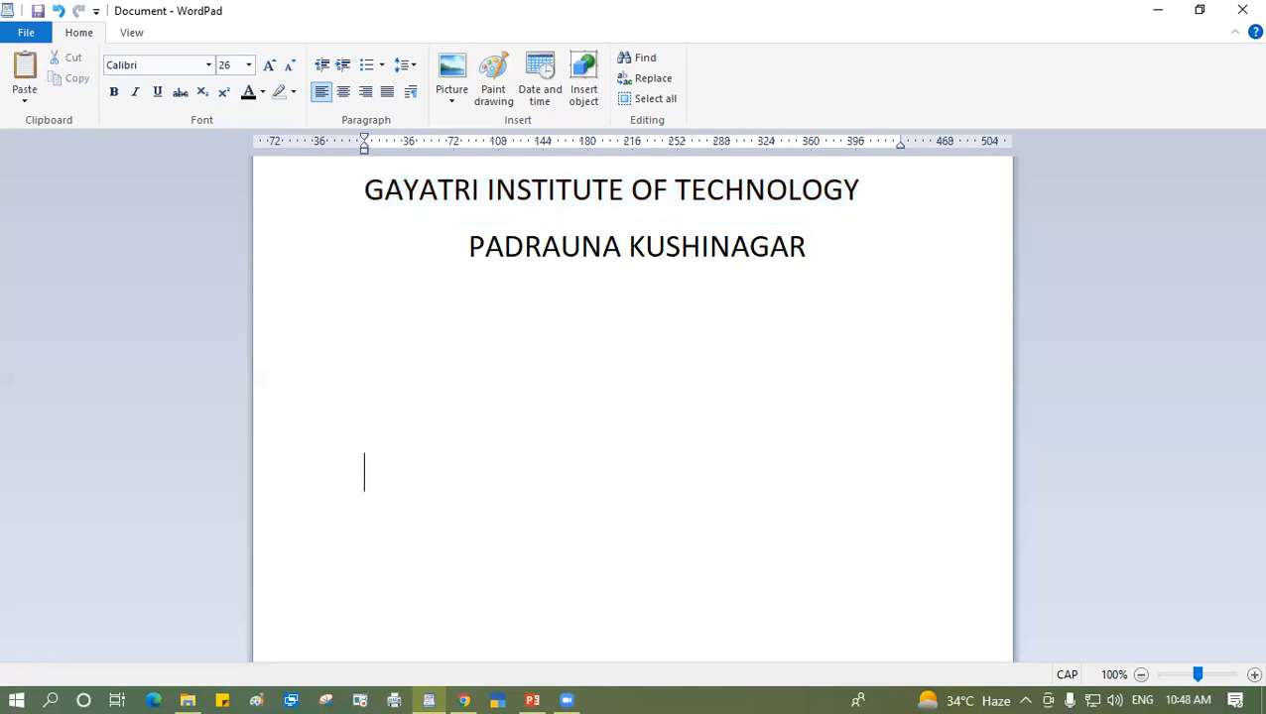
left_click(23, 79)
left_click(888, 471)
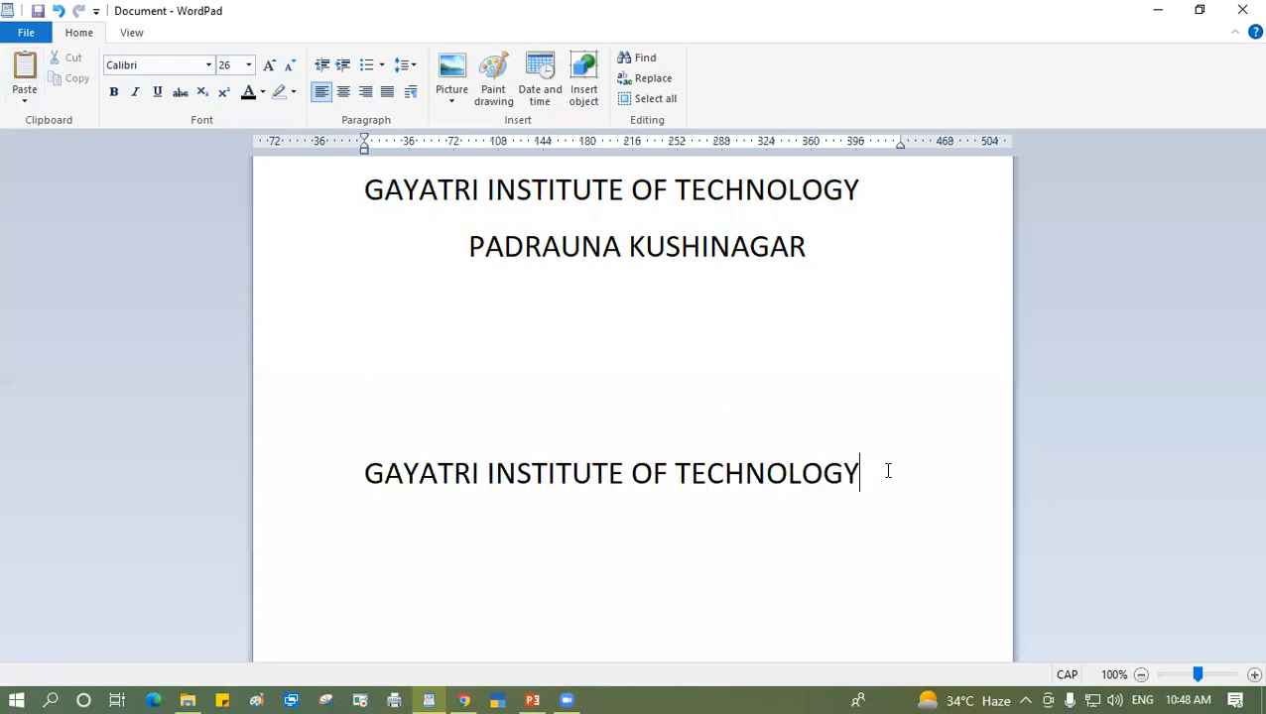
Demonstrate selecting the top heading and the PADRAUNA KUSHINAGAR line in turn, and clear the selection.
left_click(521, 243)
left_click(354, 193)
left_click(568, 190)
left_click_drag(367, 191, 403, 193)
left_click_drag(523, 194, 833, 193)
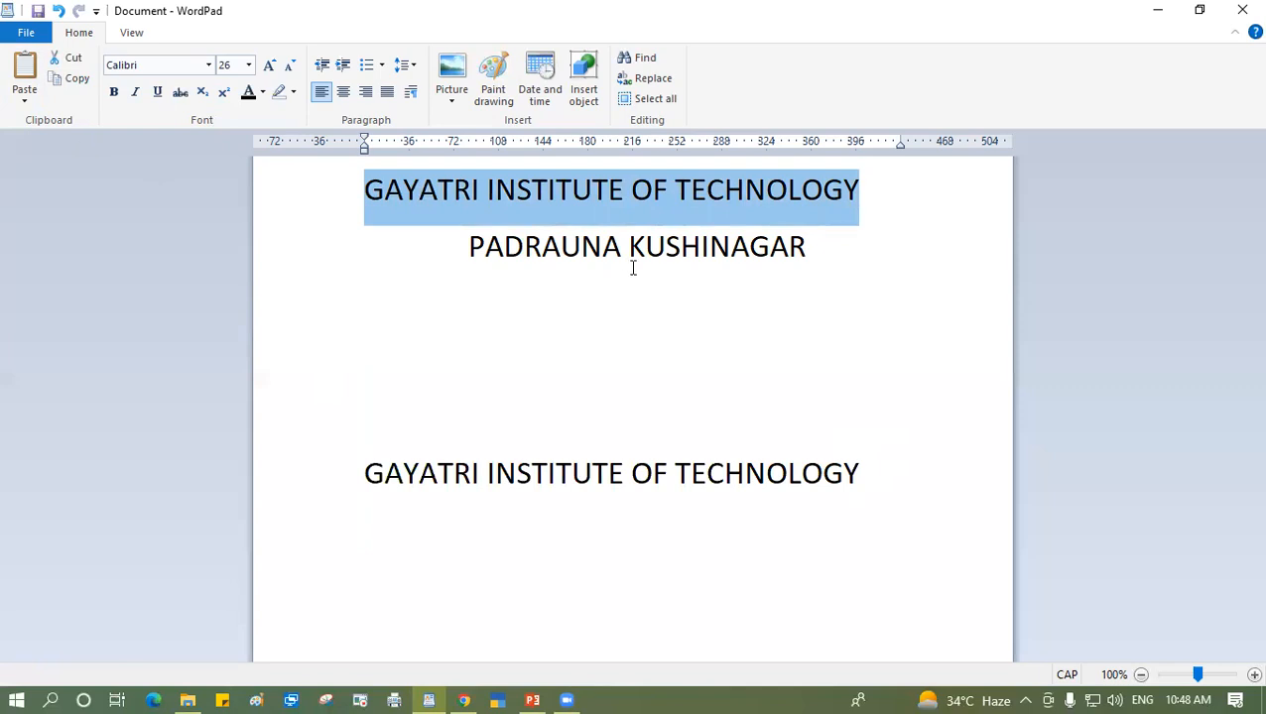
left_click(370, 190)
left_click_drag(364, 190, 837, 201)
left_click(842, 471)
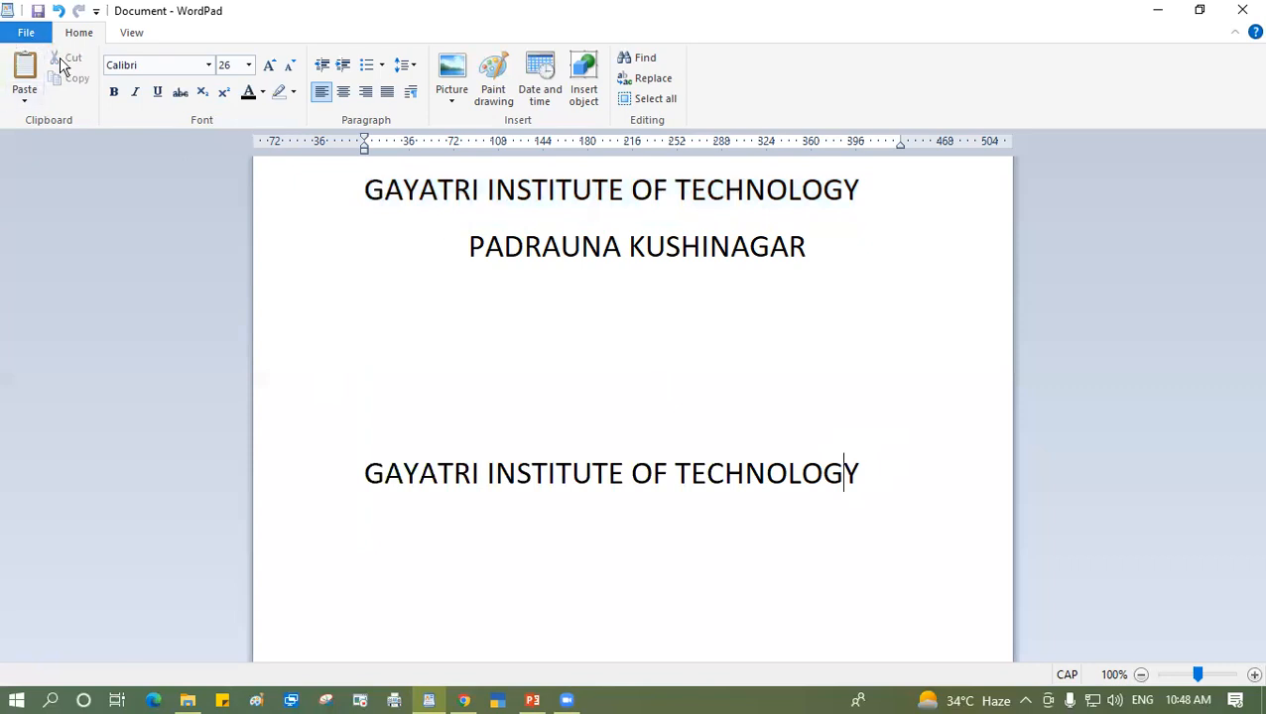
double_click(806, 246)
left_click_drag(572, 242, 494, 245)
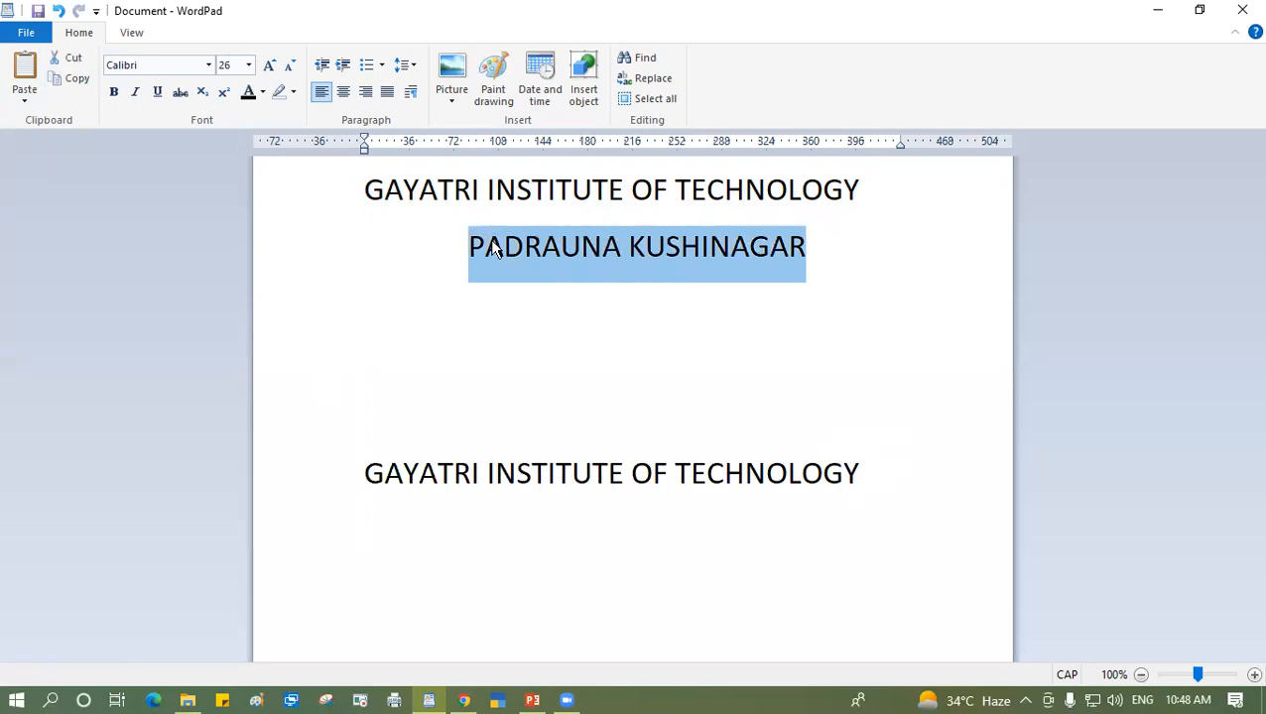
left_click(514, 338)
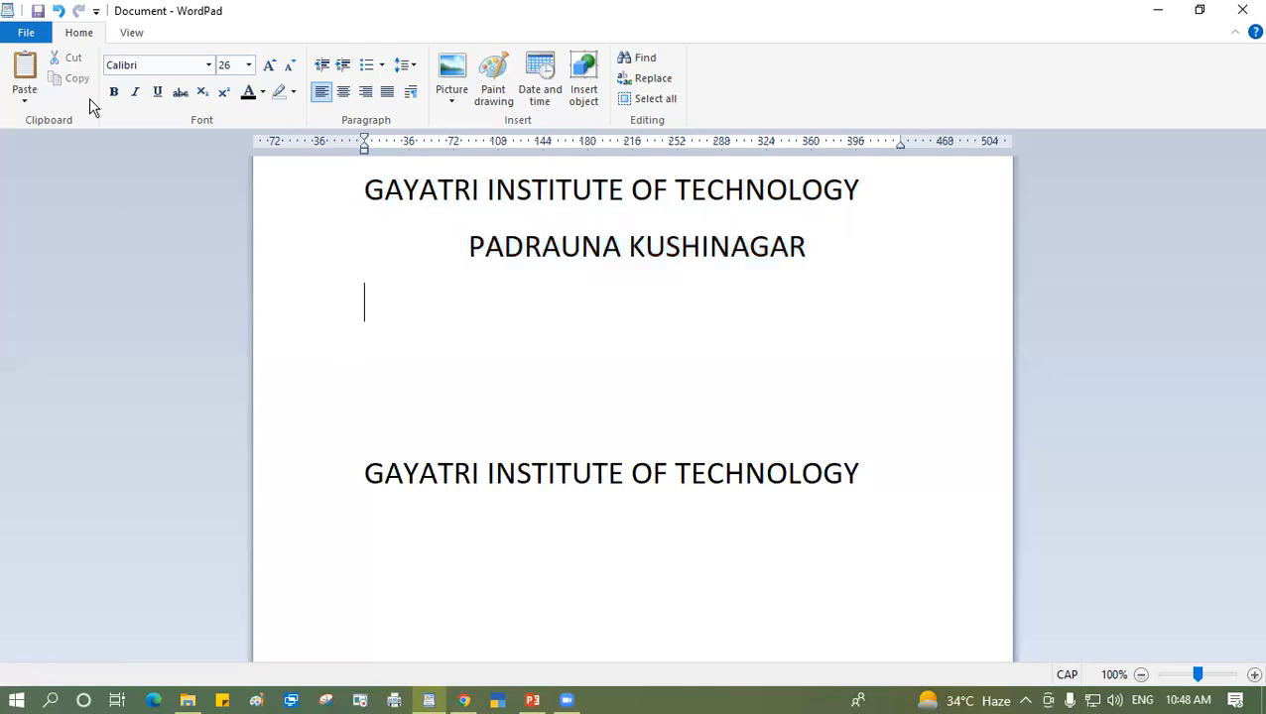
Cut the top GAYATRI INSTITUTE OF TECHNOLOGY heading from the document.
left_click(832, 252)
left_click(636, 187)
left_click_drag(368, 188, 858, 201)
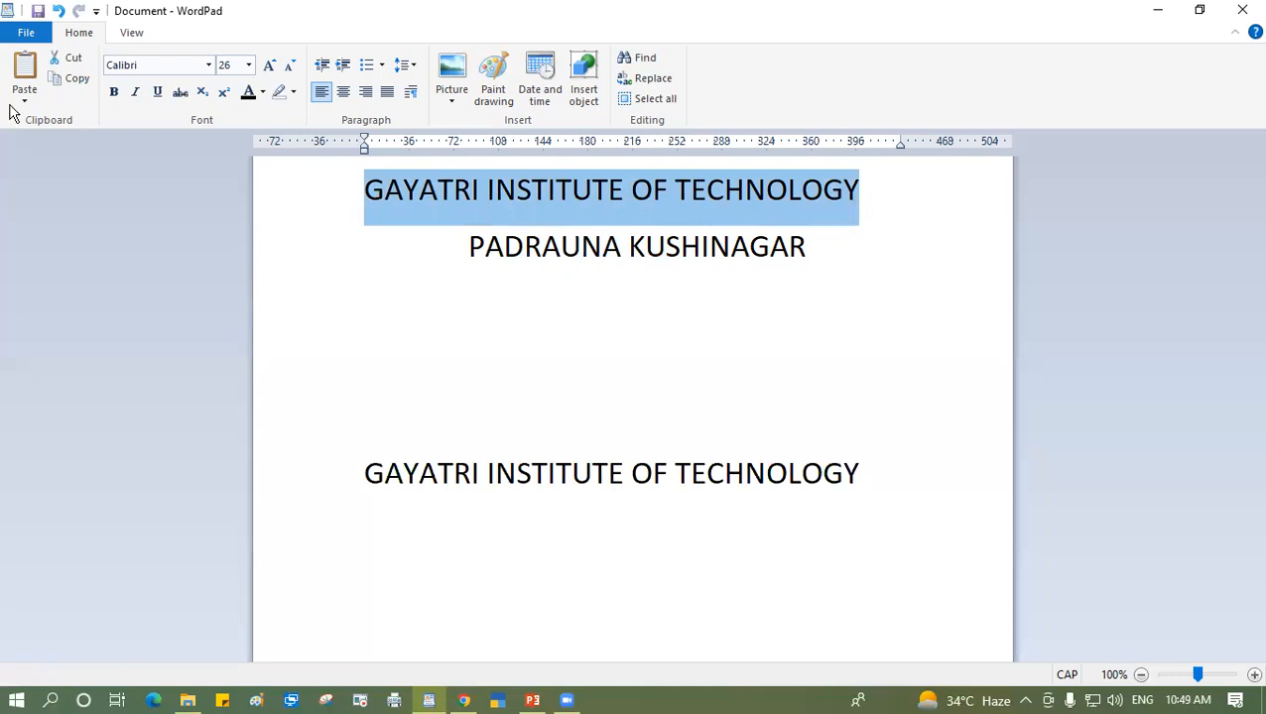
left_click(75, 61)
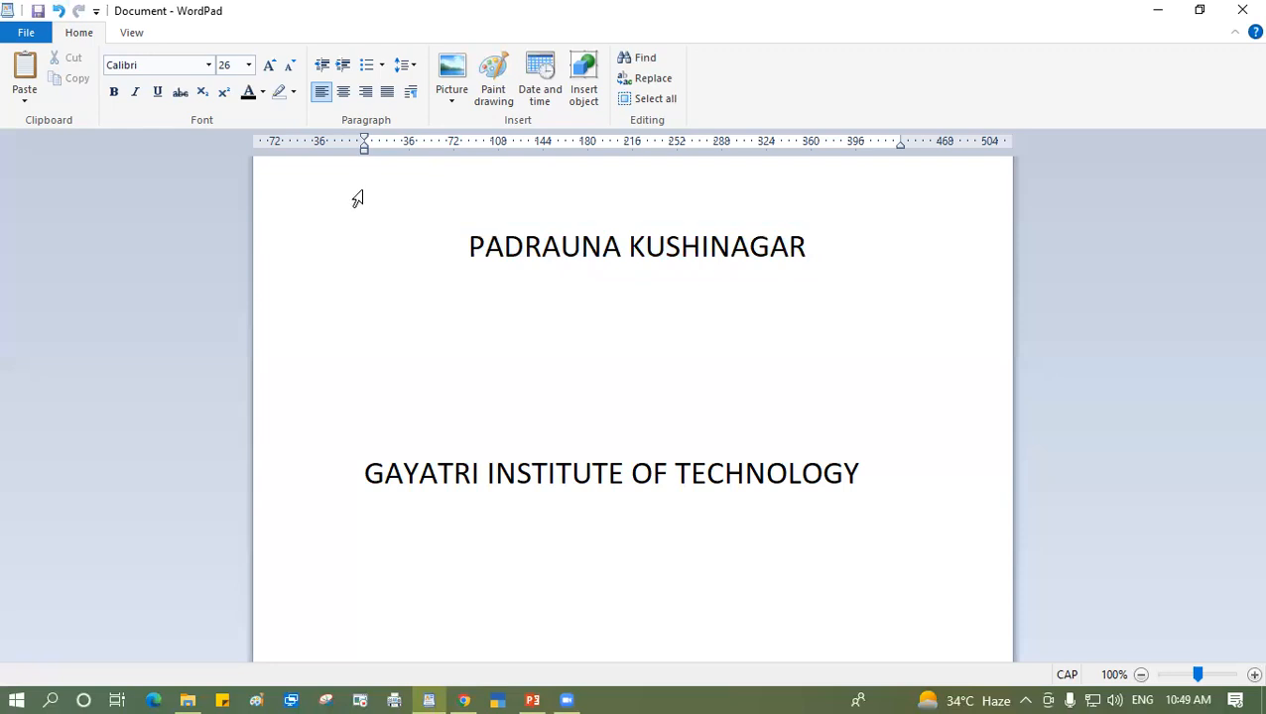
Add a long run of blank lines after the remaining GAYATRI INSTITUTE OF TECHNOLOGY line, and paste the cut heading there.
left_click(899, 476)
key("Return")
key("Return")
key("Return")
key("Return")
key("Return")
key("Return")
key("Return")
key("Return")
key("Return")
key("Return")
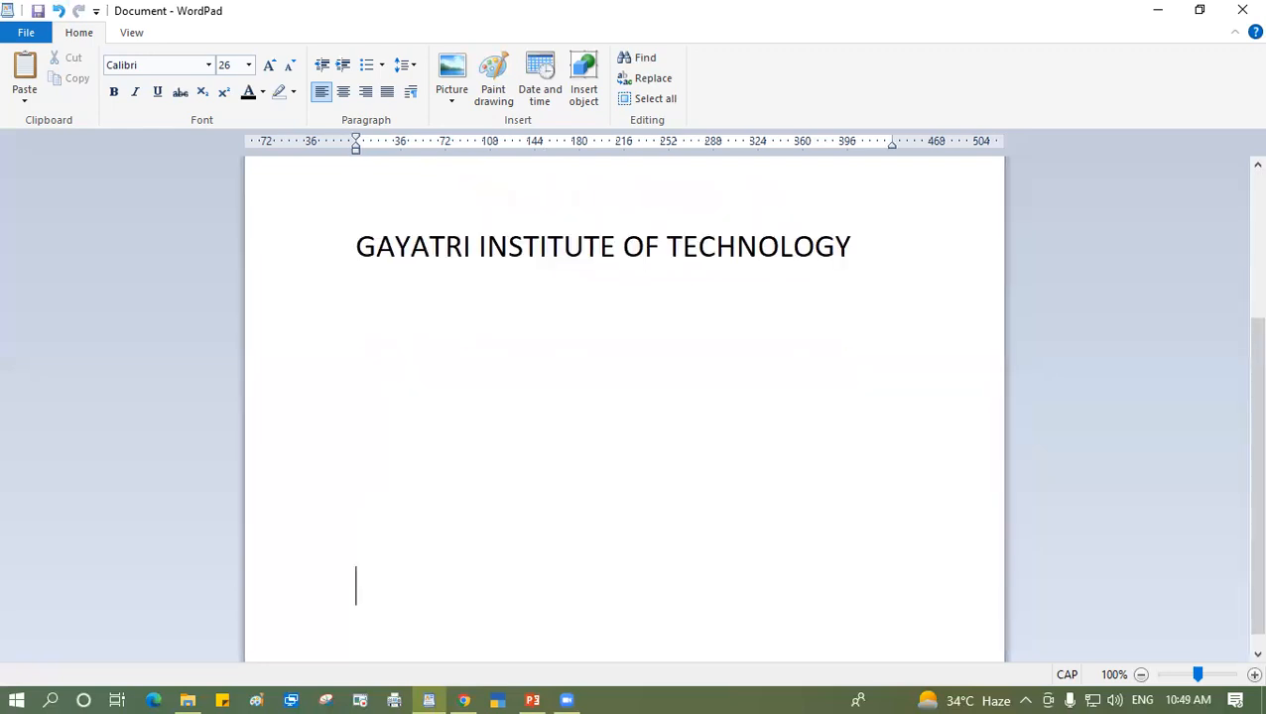
key("Return")
key("Return")
key("Return")
key("Return")
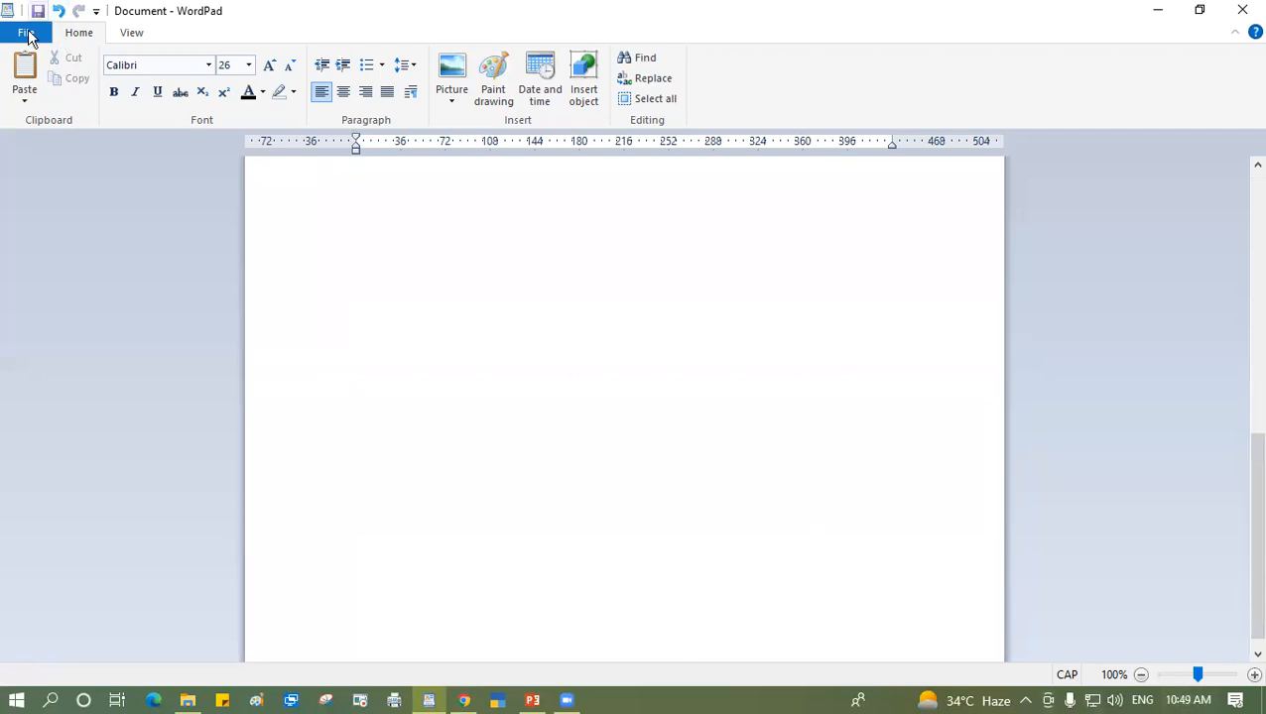
left_click(25, 71)
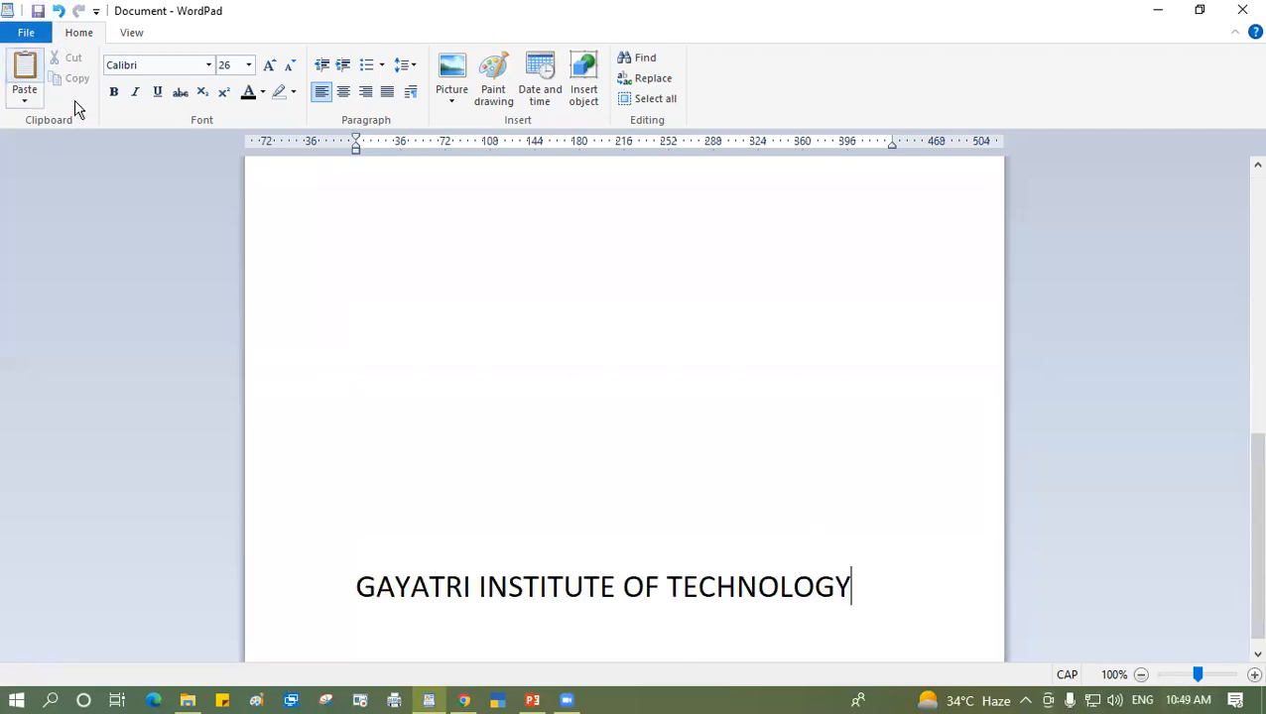
Paste the heading repeatedly on an empty line above the last pasted copy to build a multi-line block.
left_click(363, 357)
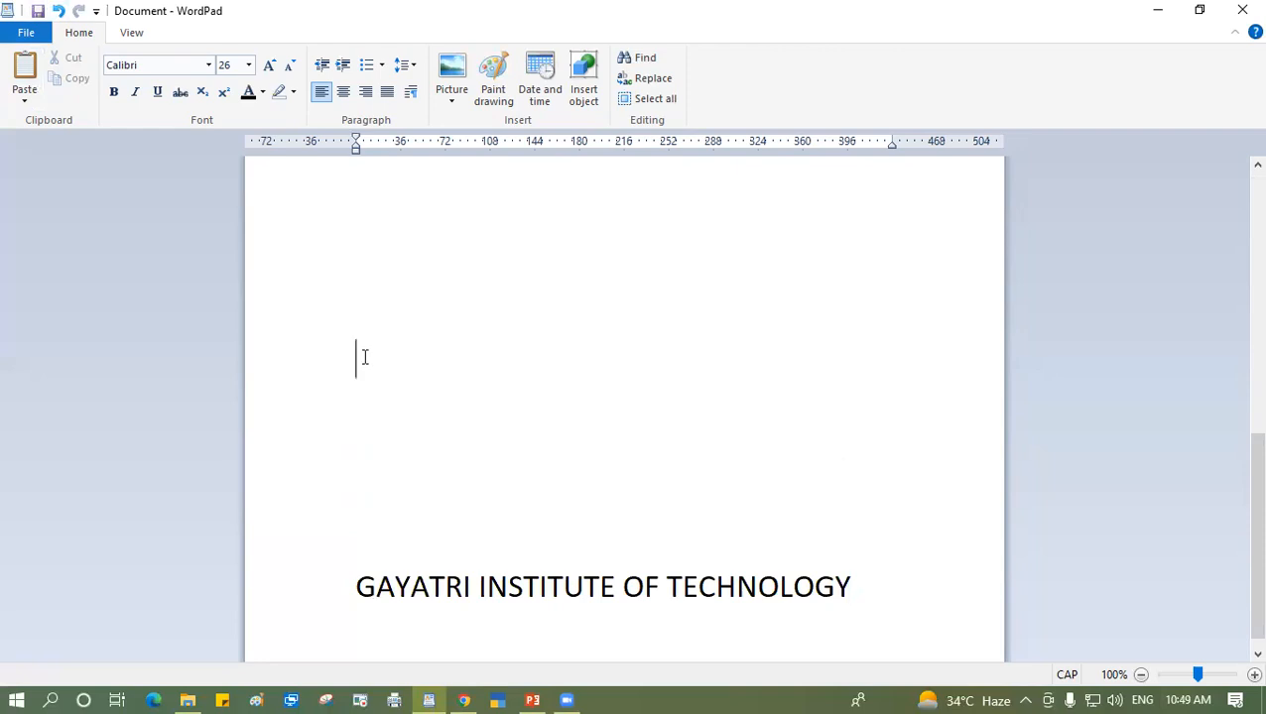
key("ctrl+v")
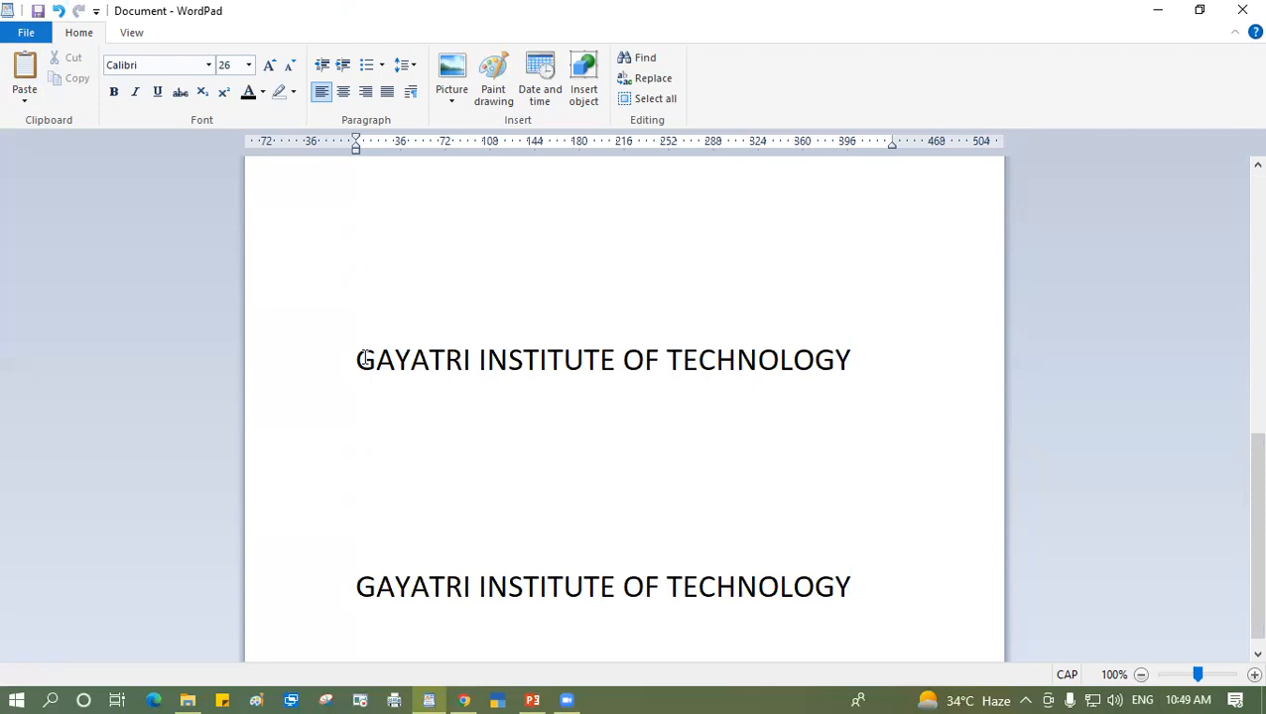
key("ctrl+v")
key("ctrl+v")
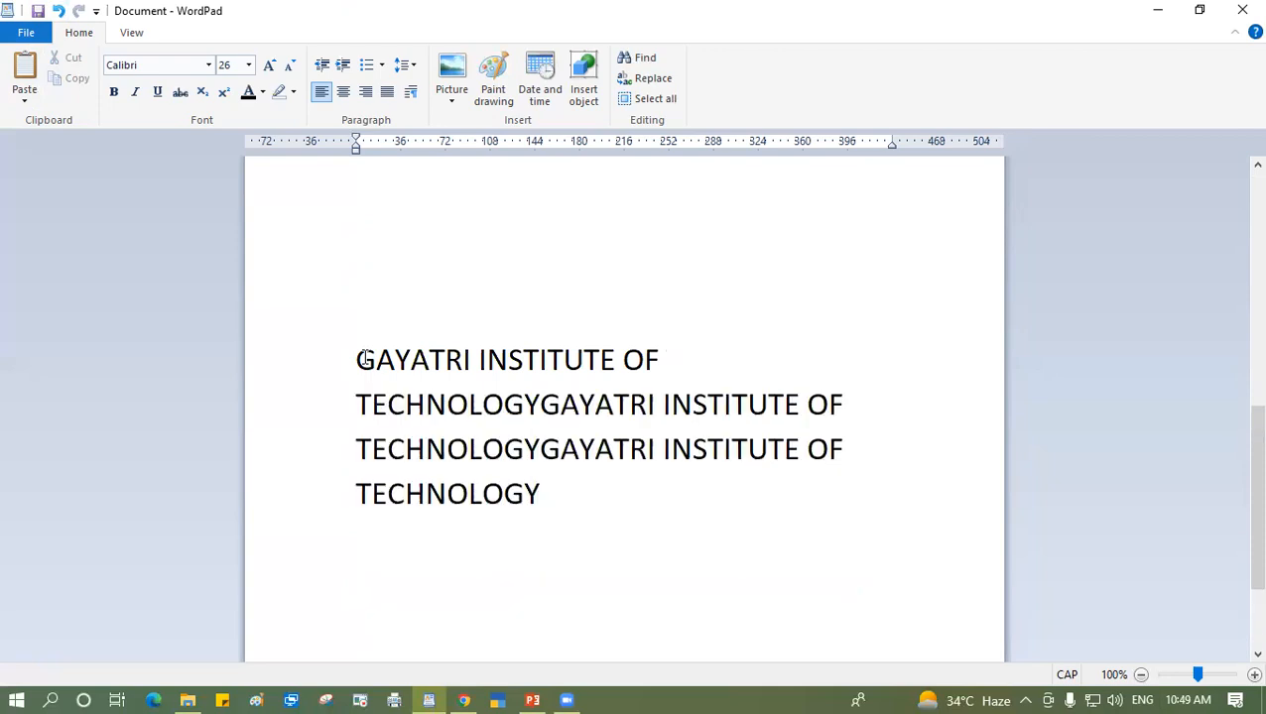
key("ctrl+v")
key("ctrl+v")
key("ctrl+v")
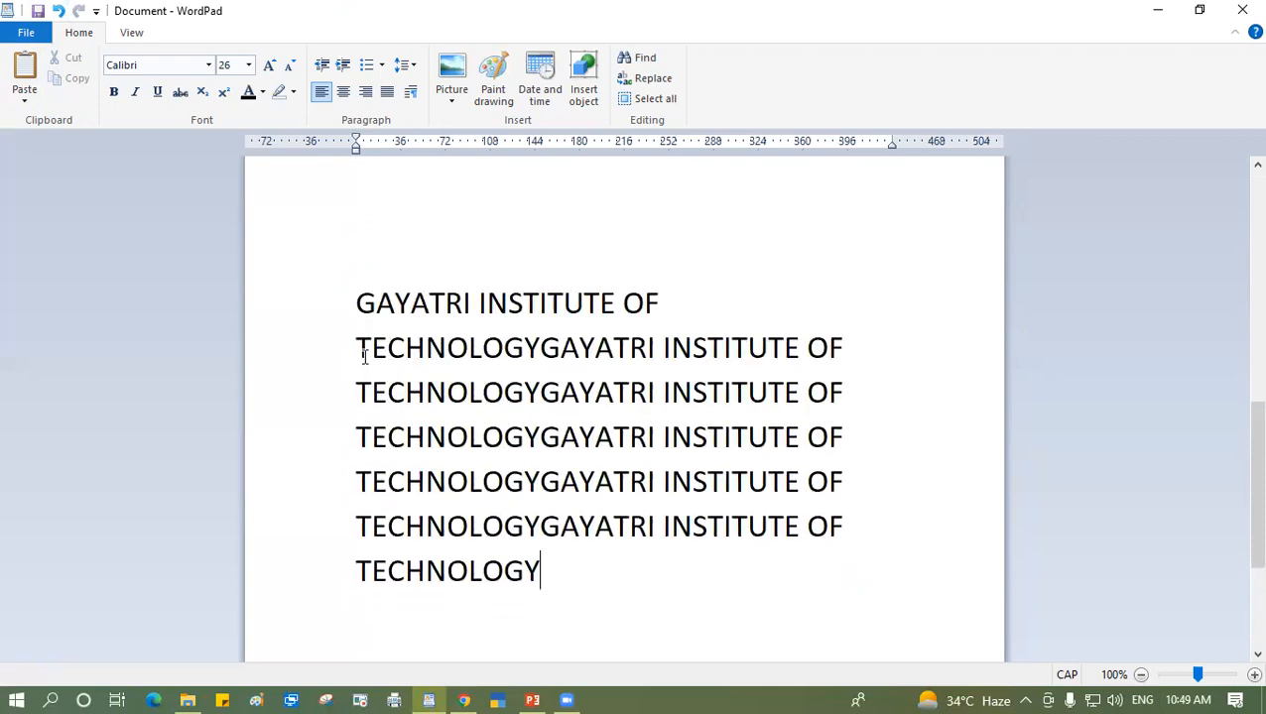
key("ctrl+v")
key("ctrl+v")
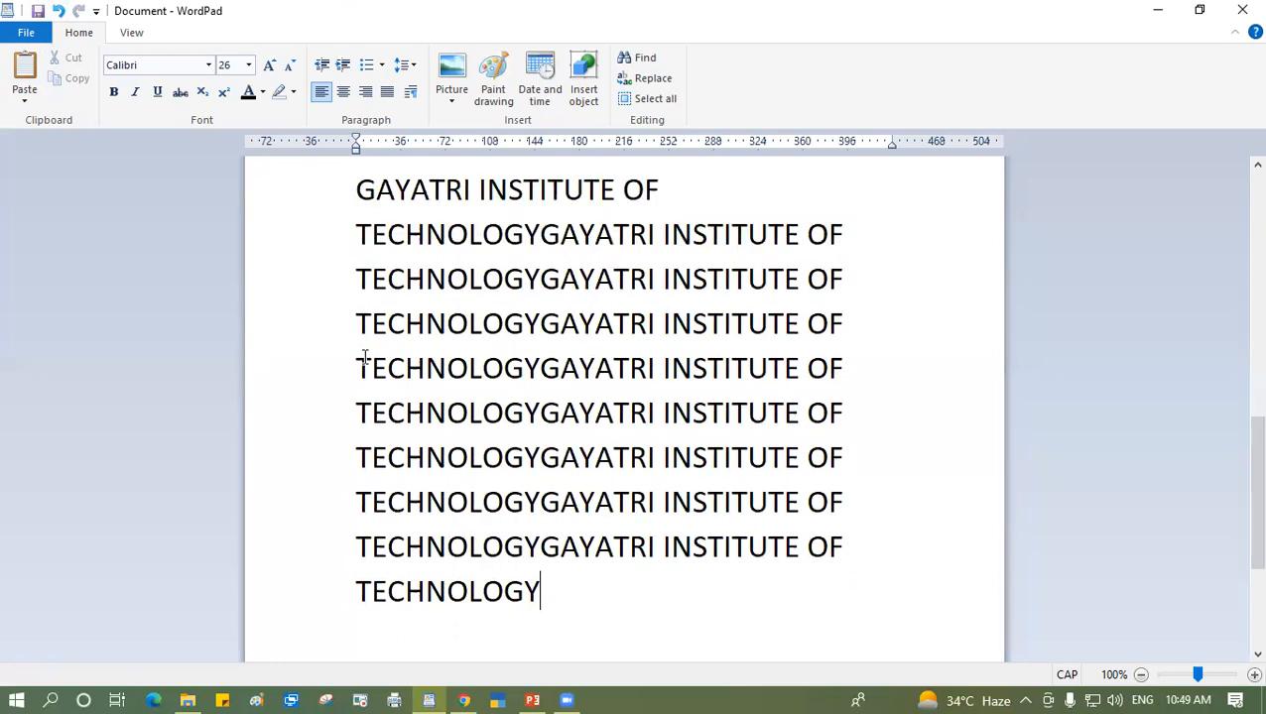
key("ctrl+v")
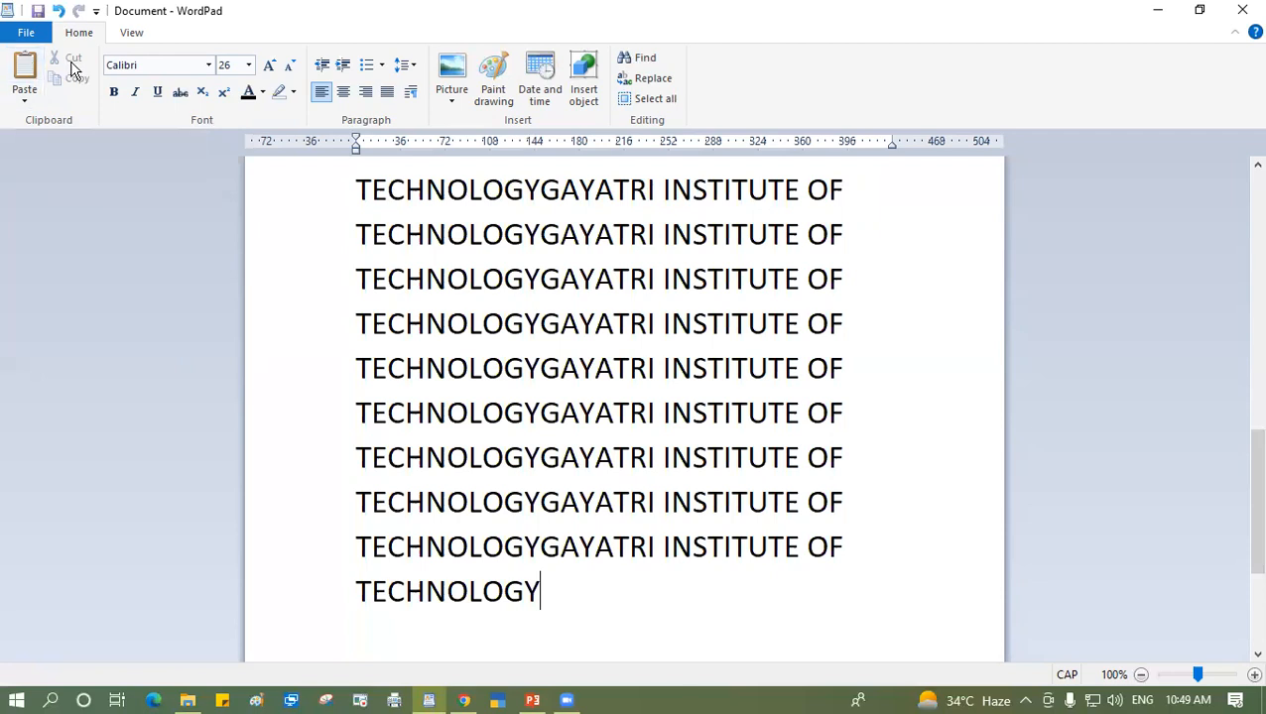
Demonstrate selecting individual lines in the repeated block, and the PADRAUNA KUSHINAGAR line near the document's start.
left_click_drag(356, 323, 863, 331)
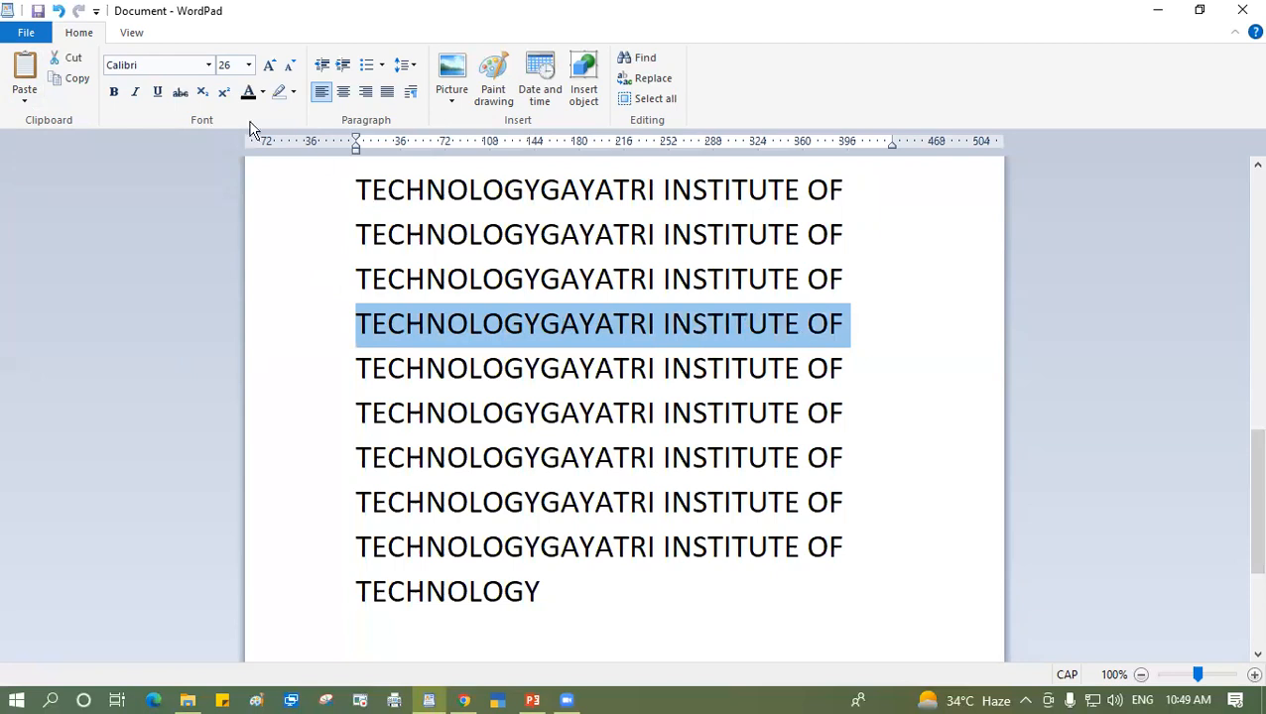
left_click(538, 330)
left_click_drag(357, 279, 807, 281)
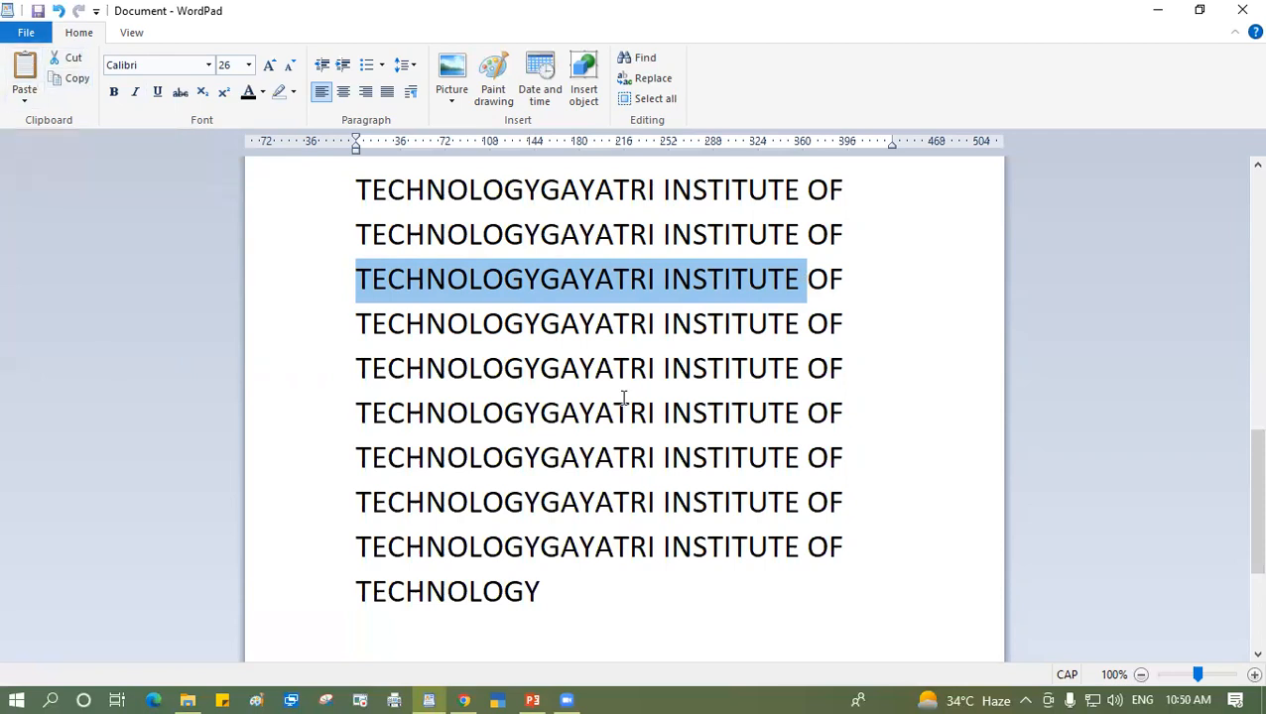
scroll(623, 397, "up", 10)
scroll(493, 303, "down", 1)
scroll(828, 234, "up", 1)
left_click(828, 236)
left_click(462, 226)
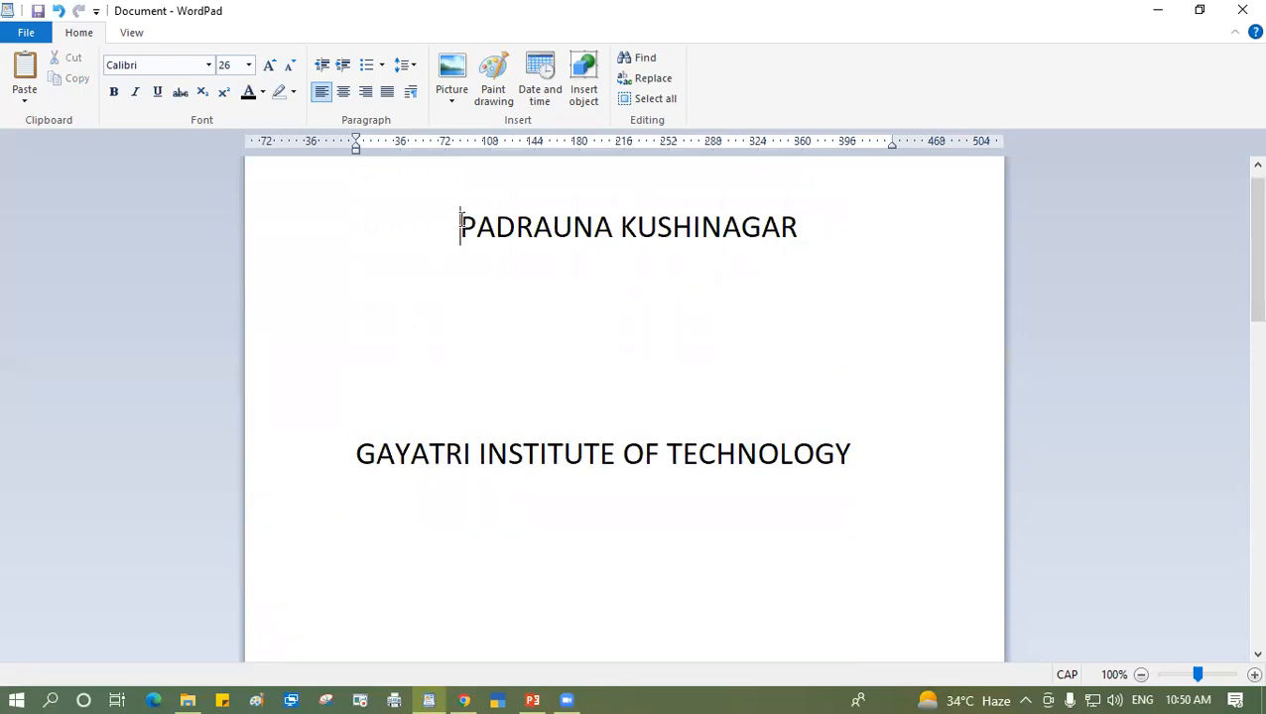
left_click_drag(461, 226, 769, 226)
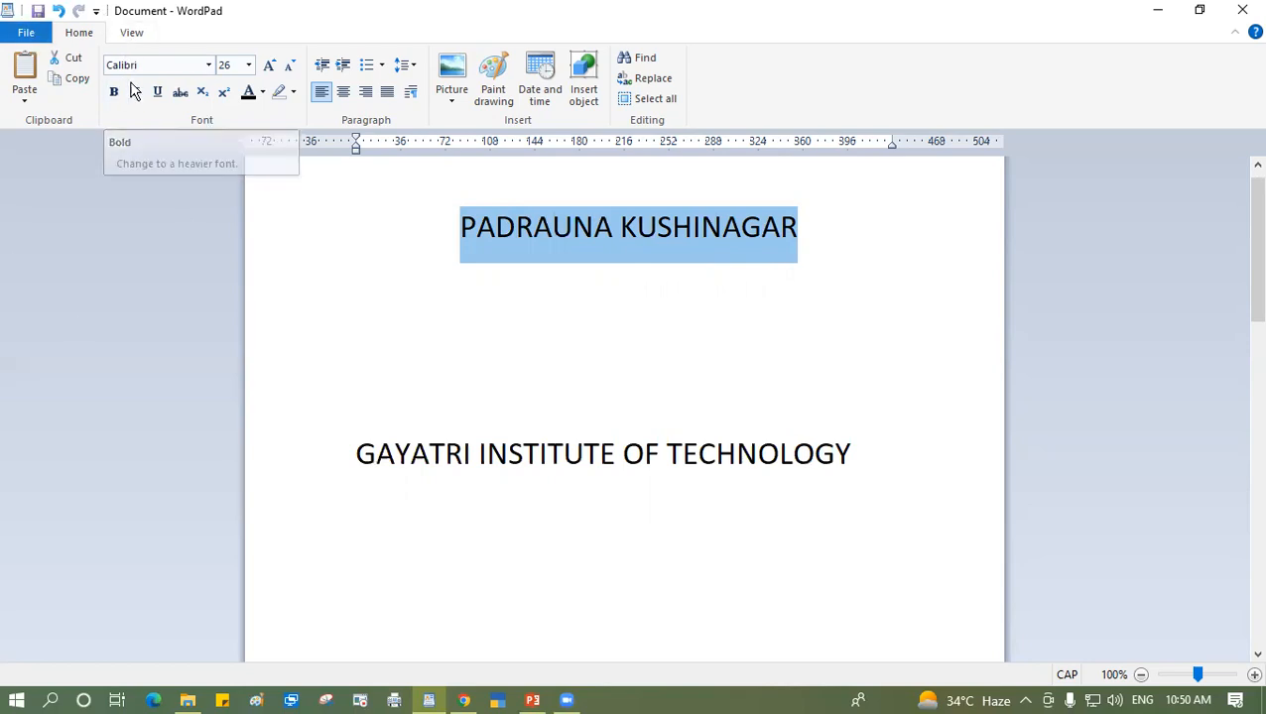
left_click(670, 307)
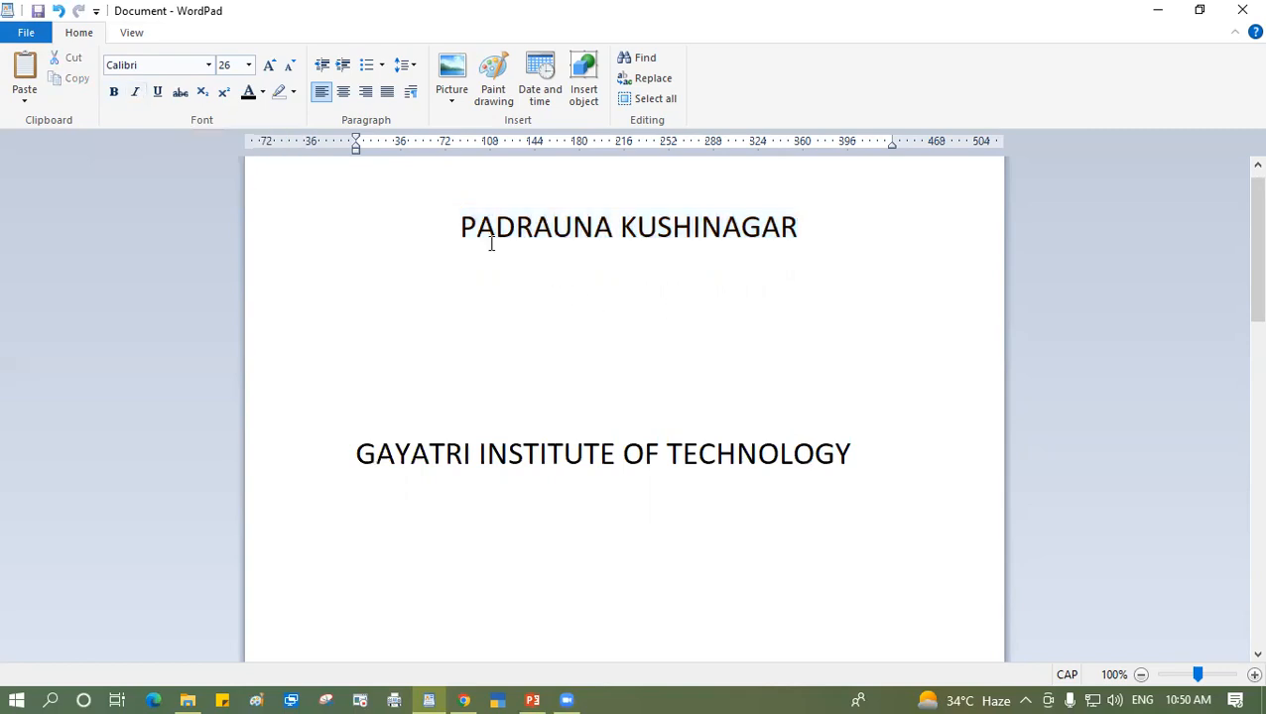
left_click_drag(462, 217, 769, 234)
Make the GAYATRI INSTITUTE OF TECHNOLOGY line below PADRAUNA KUSHINAGAR bold.
left_click(644, 454)
left_click_drag(356, 454, 880, 460)
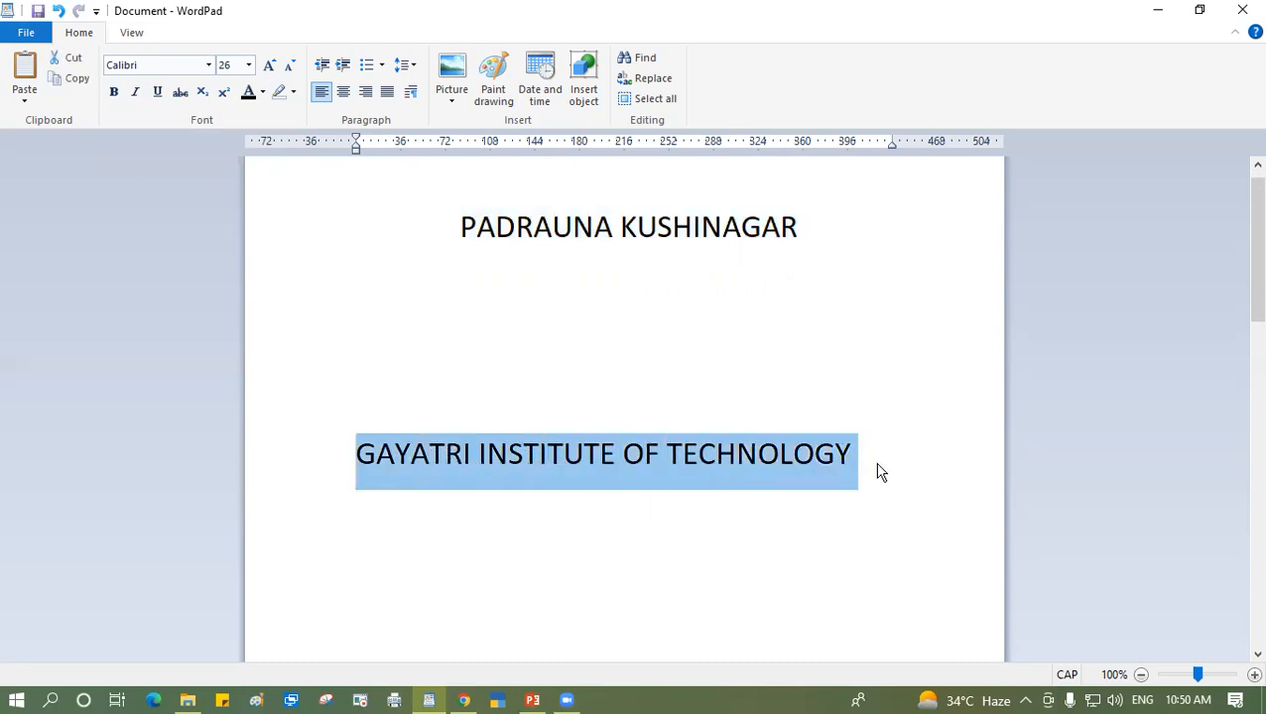
scroll(879, 460, "down", 3)
scroll(839, 461, "up", 3)
left_click(115, 93)
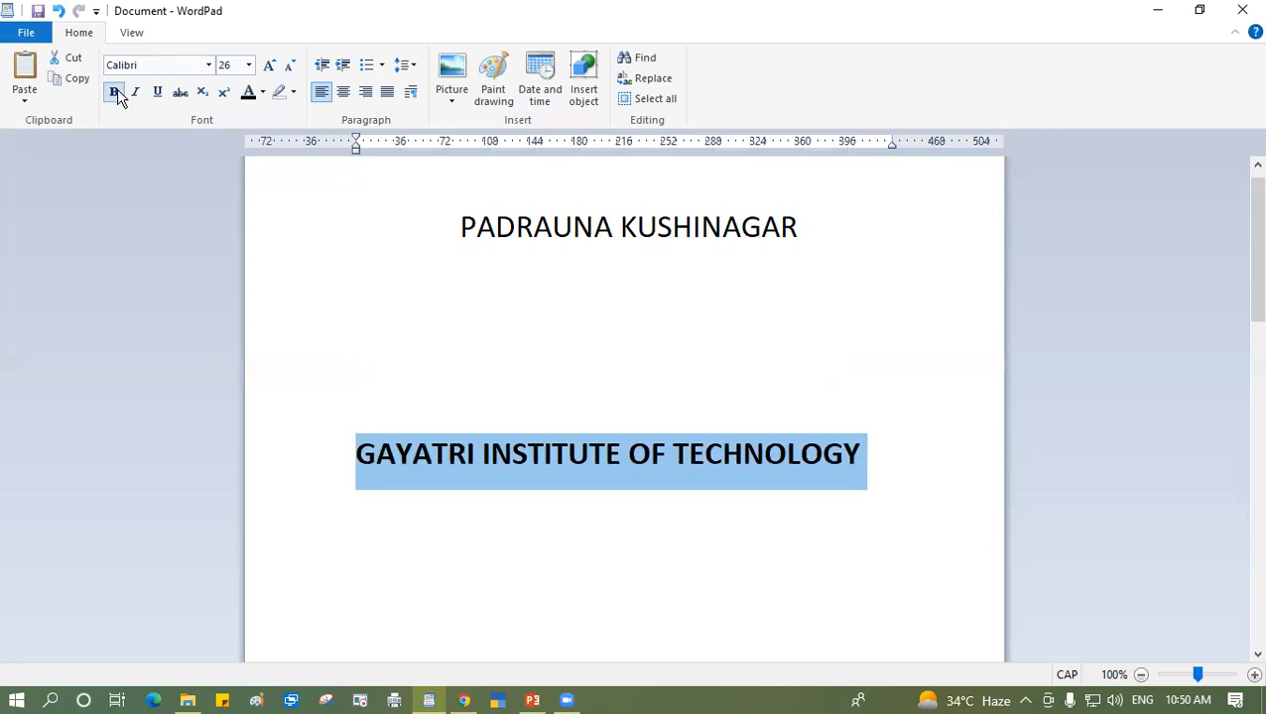
Delete the PADRAUNA KUSHINAGAR line and the bold GAYATRI INSTITUTE OF TECHNOLOGY line below it, including the blank lines between them.
left_click(888, 471)
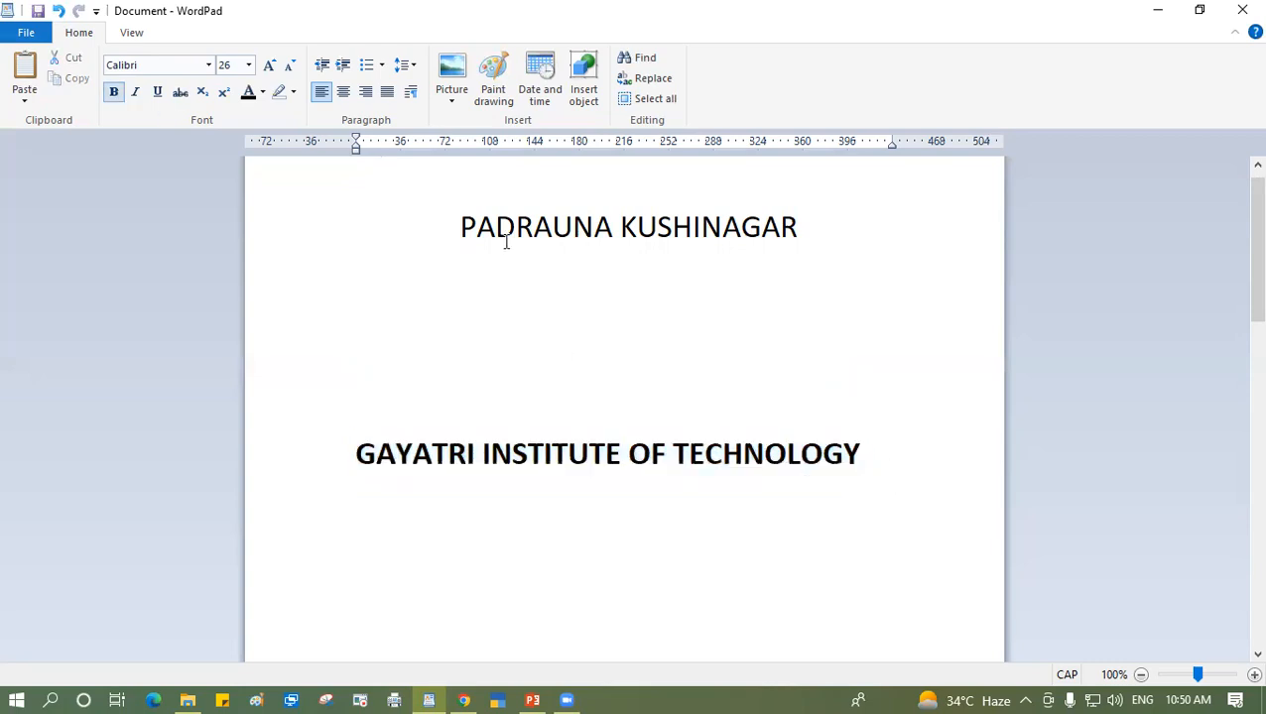
left_click_drag(462, 229, 755, 239)
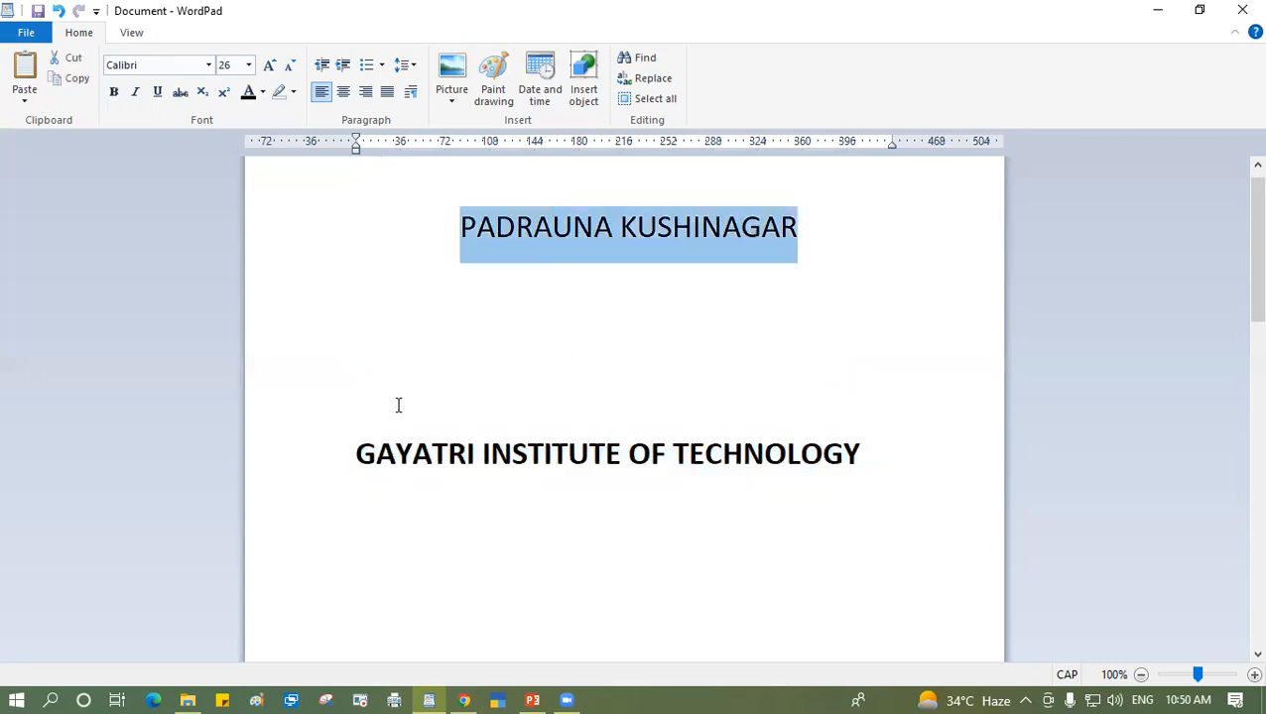
left_click_drag(356, 448, 834, 461)
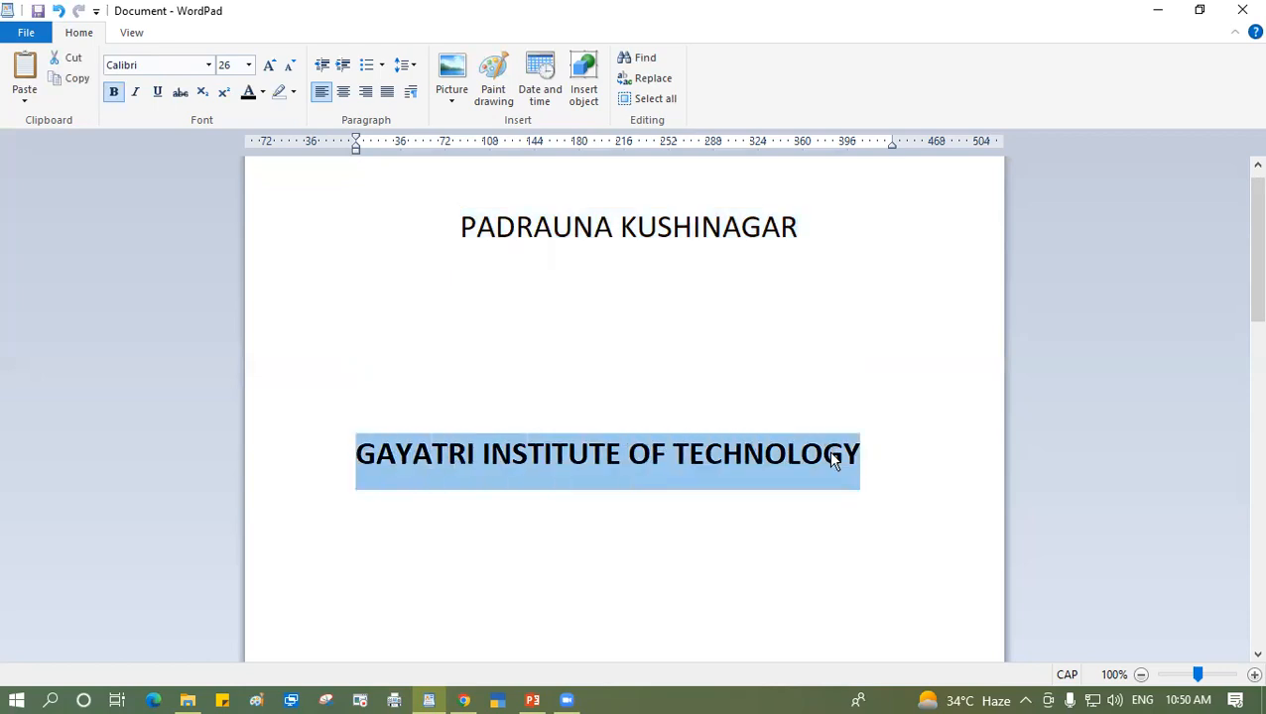
left_click_drag(460, 219, 878, 468)
key("Delete")
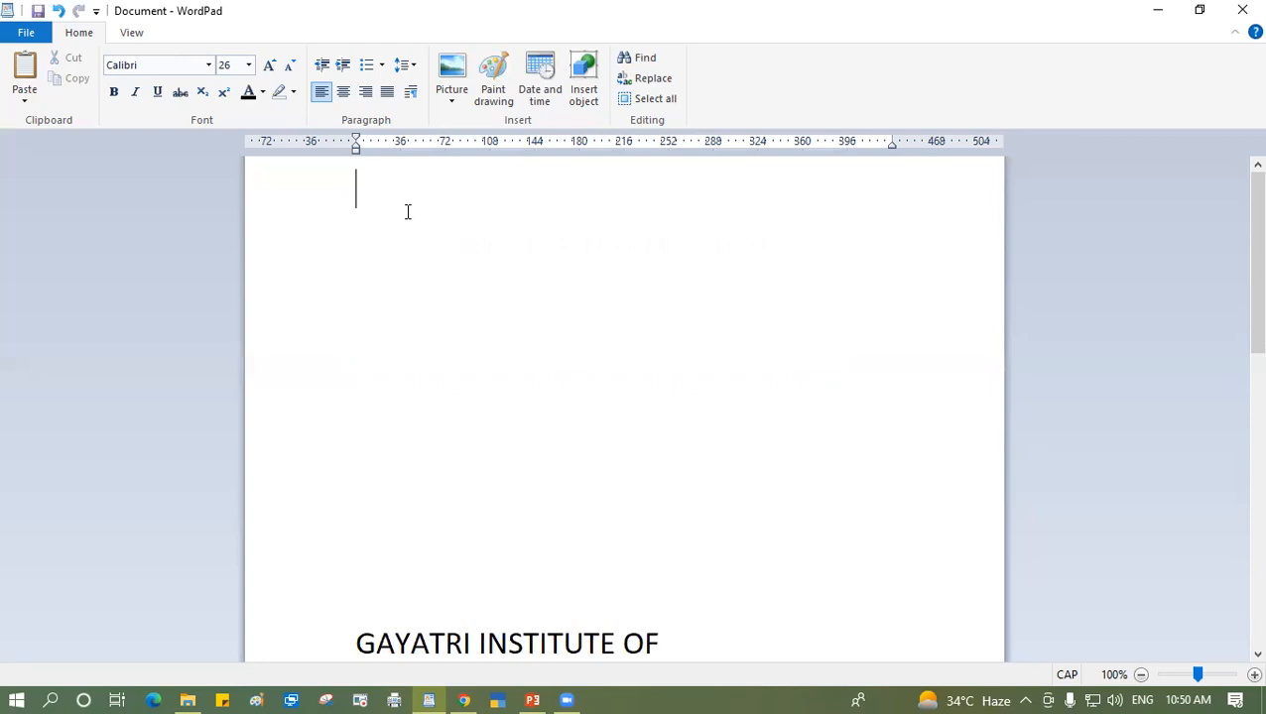
Enter the heading "What is Wordpad?" in mixed case on the first line of the document.
key("Caps_Lock")
type("W")
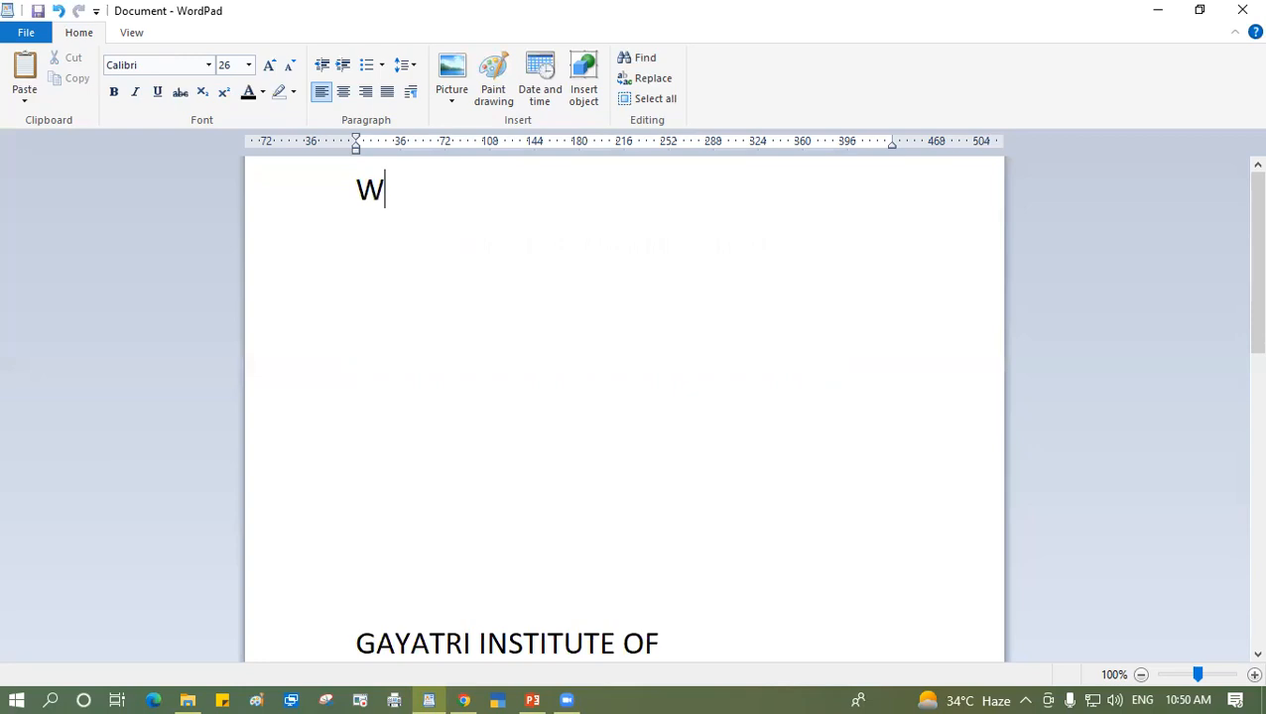
type("hat is ")
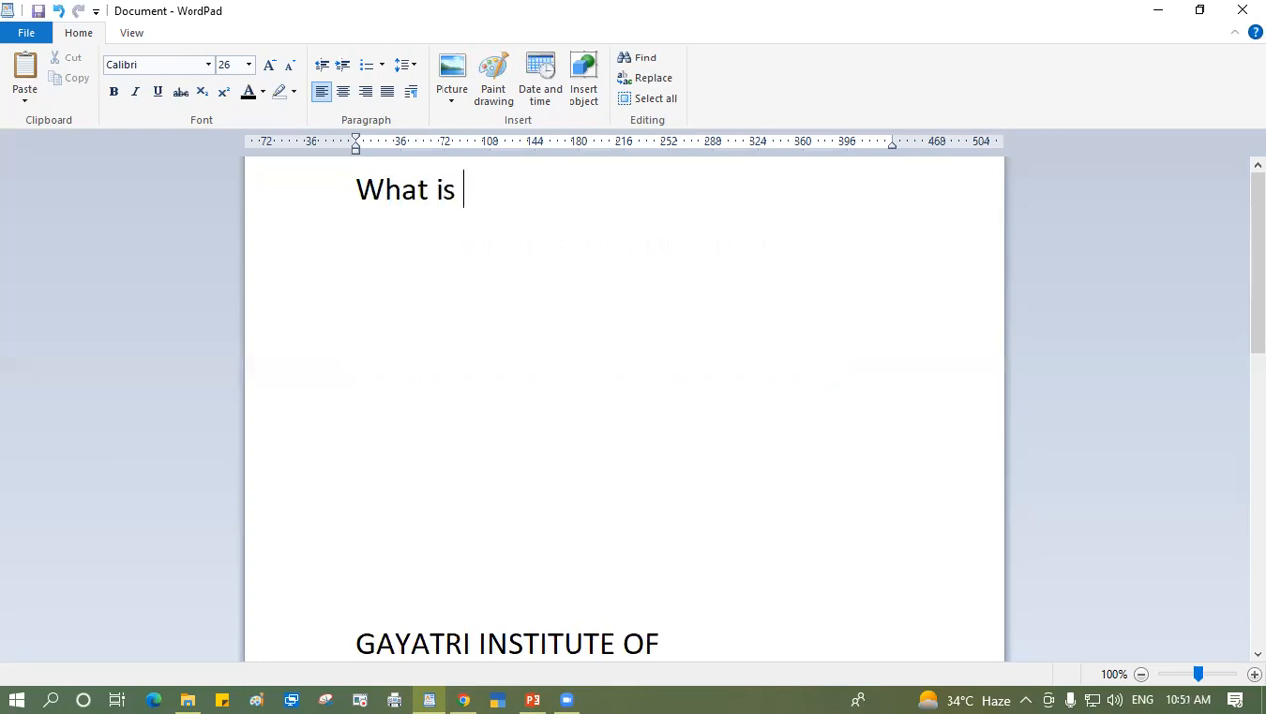
type("Word")
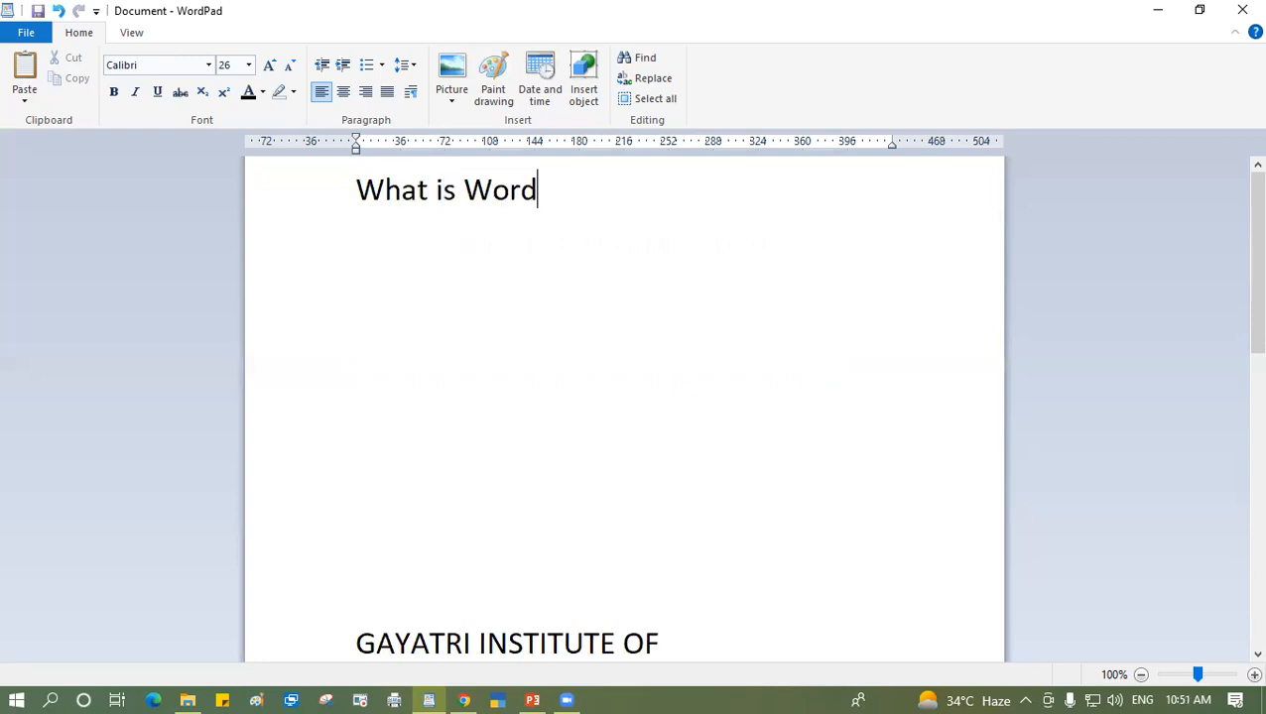
type("pad?")
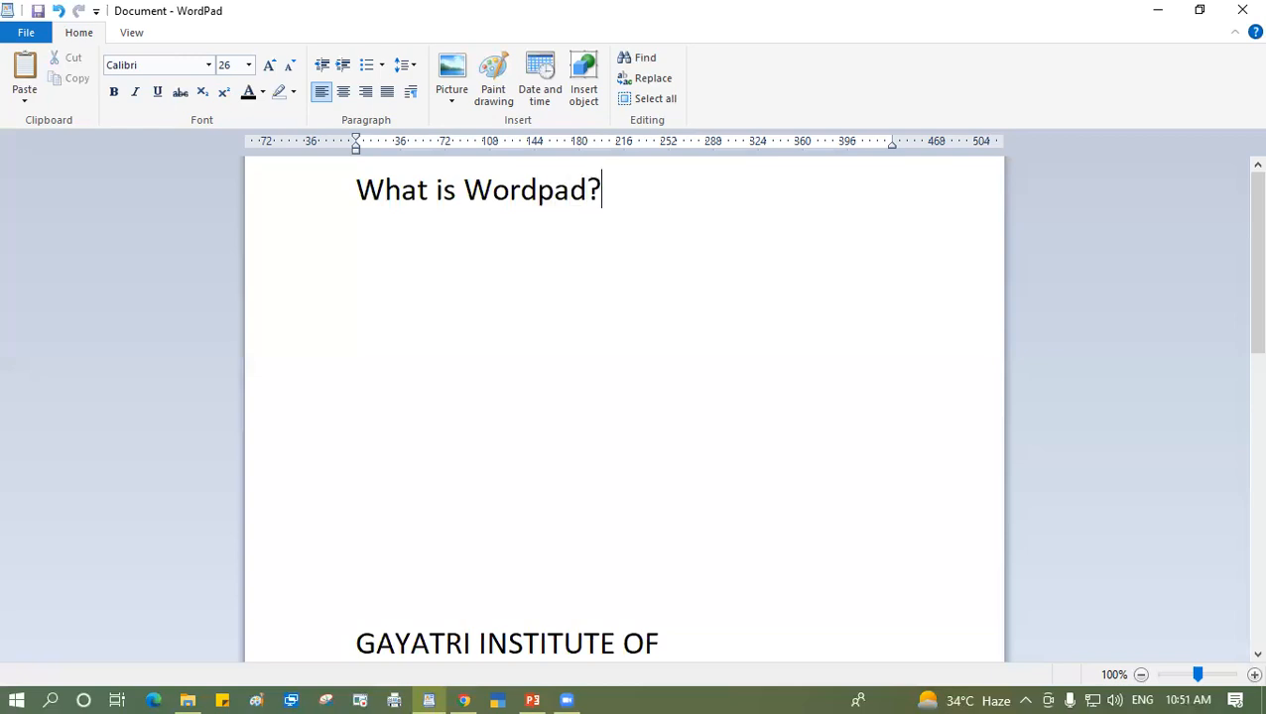
Make the What is Wordpad? heading bold.
left_click(359, 189)
left_click_drag(359, 189, 581, 216)
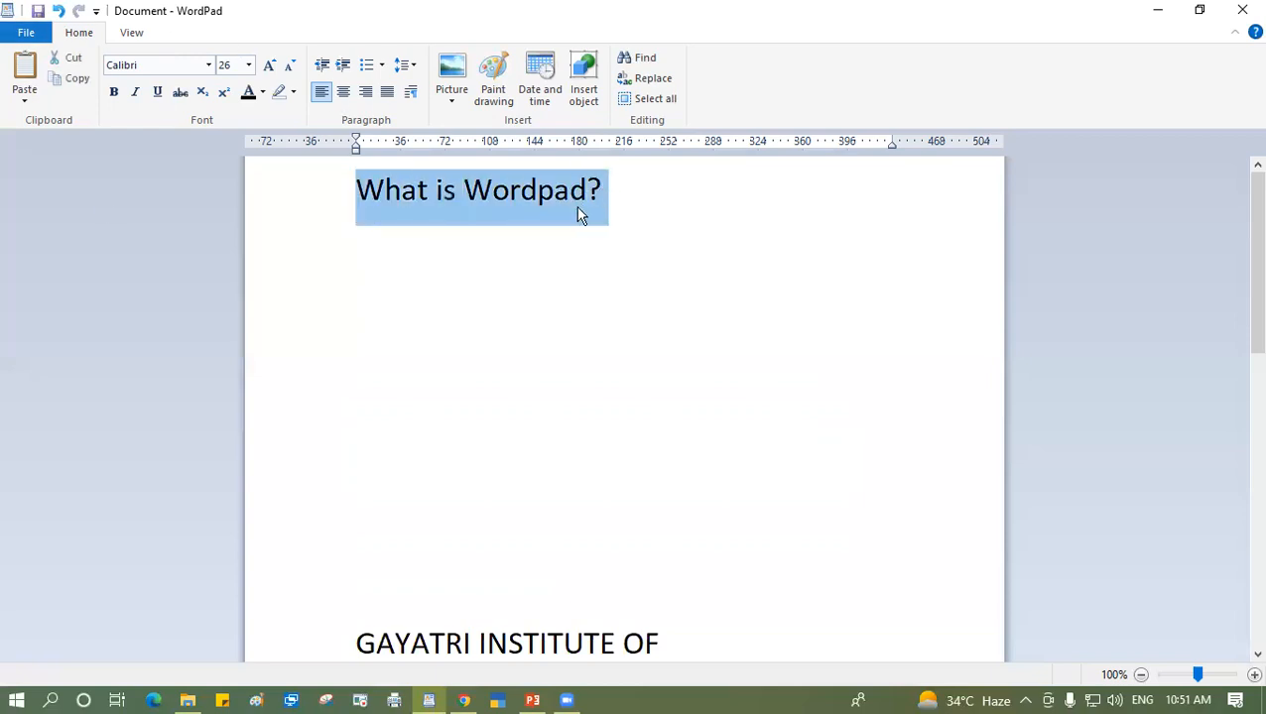
left_click(114, 93)
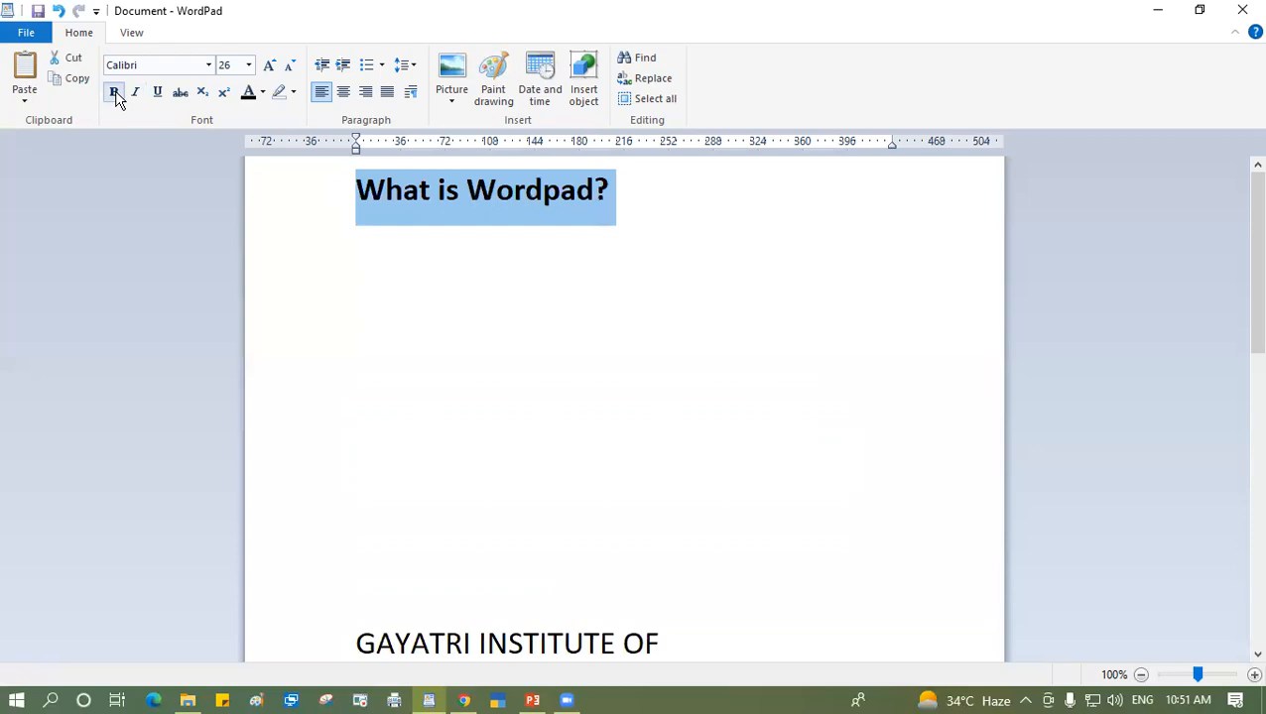
left_click(644, 198)
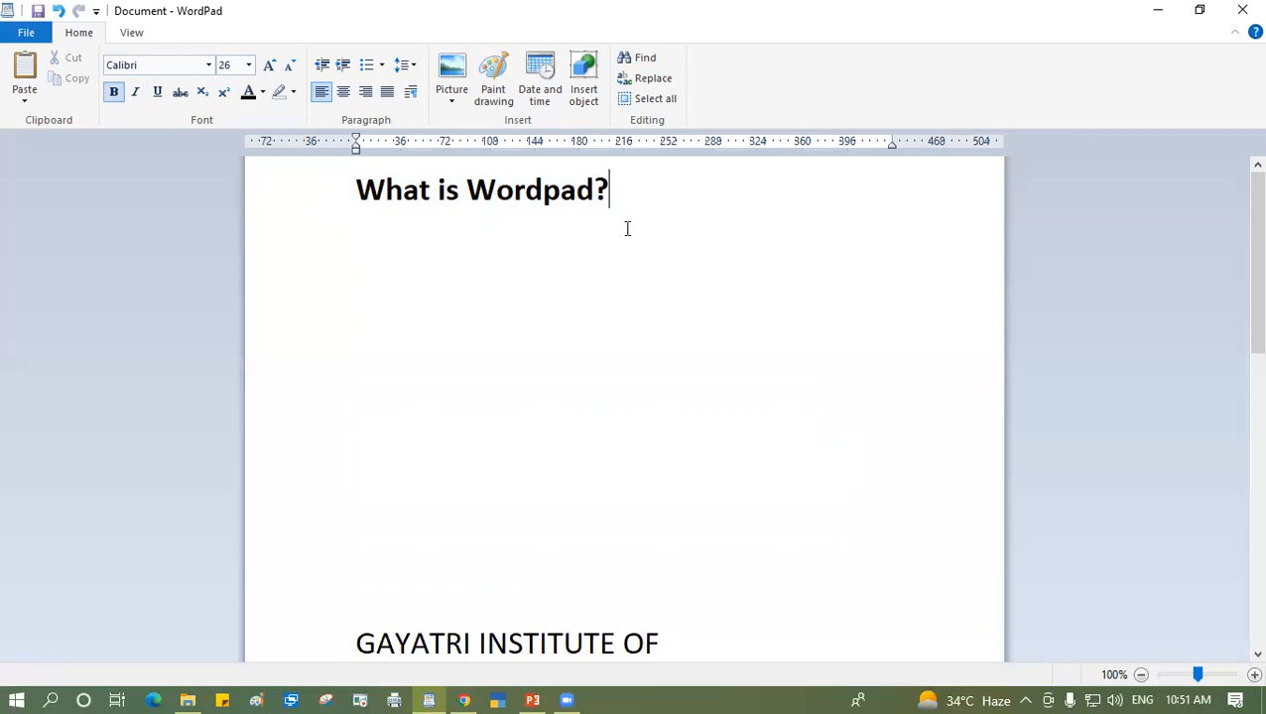
Set the font colour of the What is Wordpad? heading to red.
left_click(358, 189)
left_click_drag(357, 188, 612, 194)
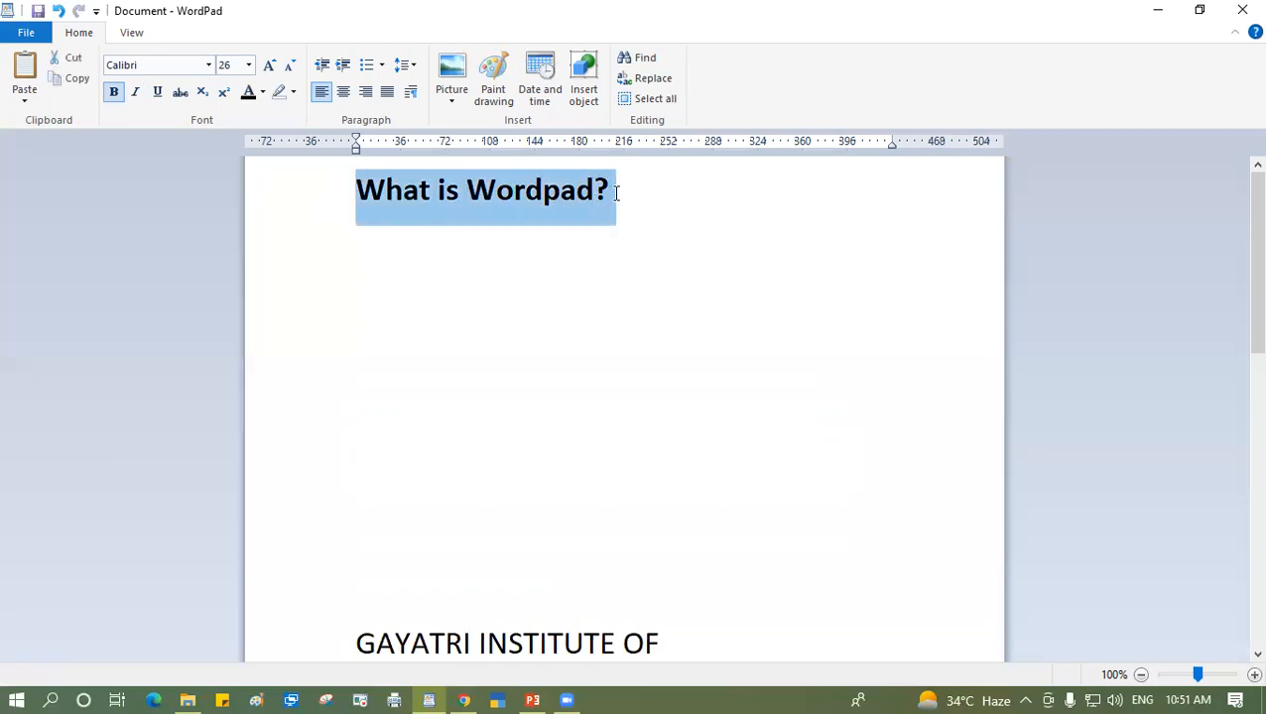
left_click(263, 92)
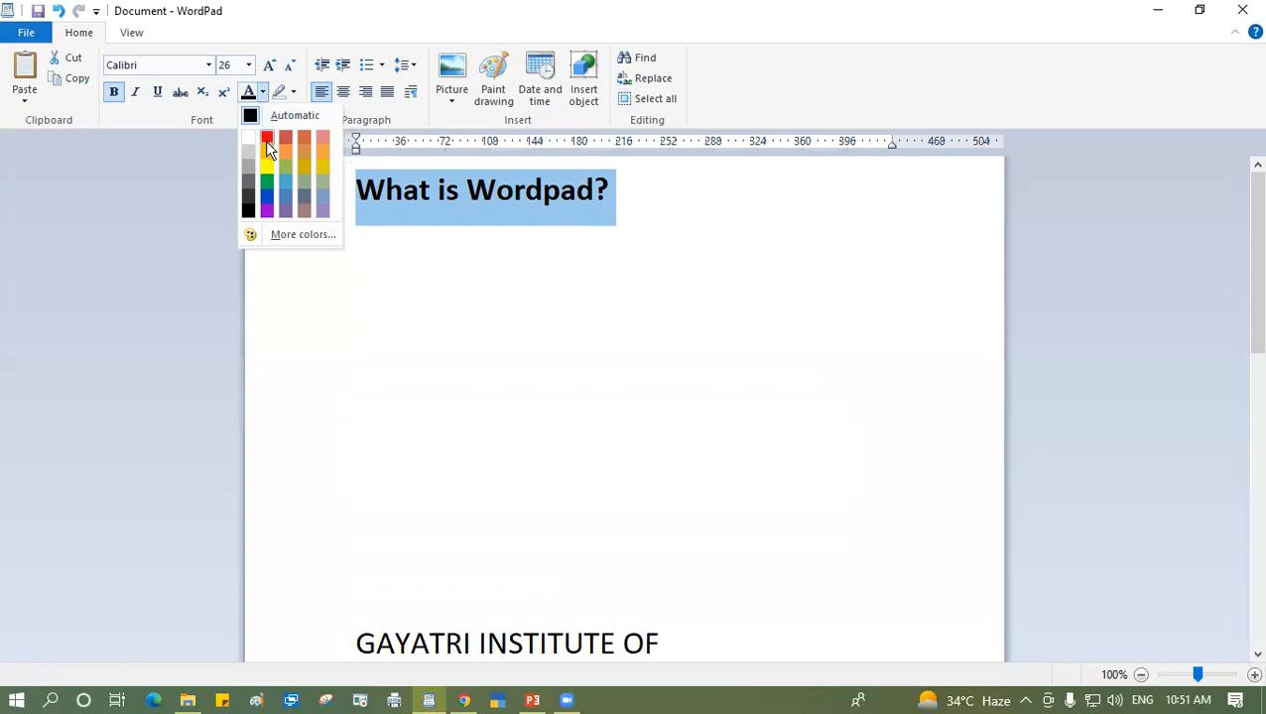
left_click(266, 143)
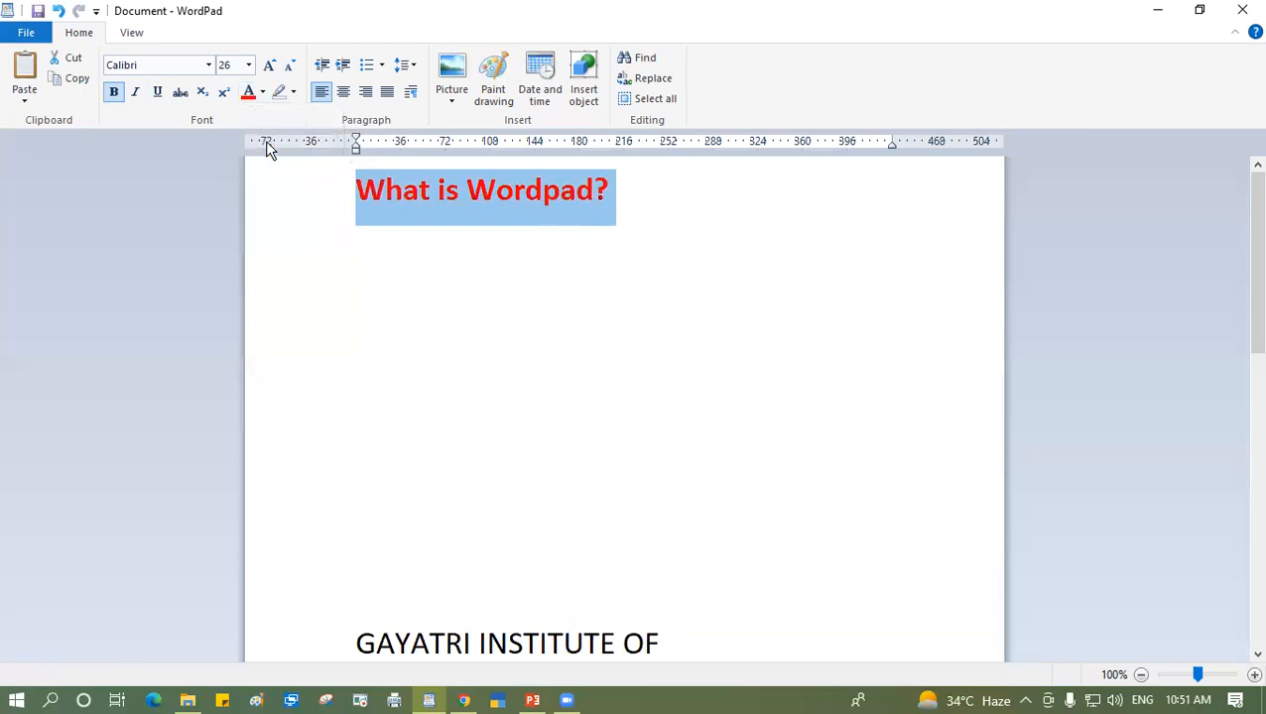
left_click(647, 200)
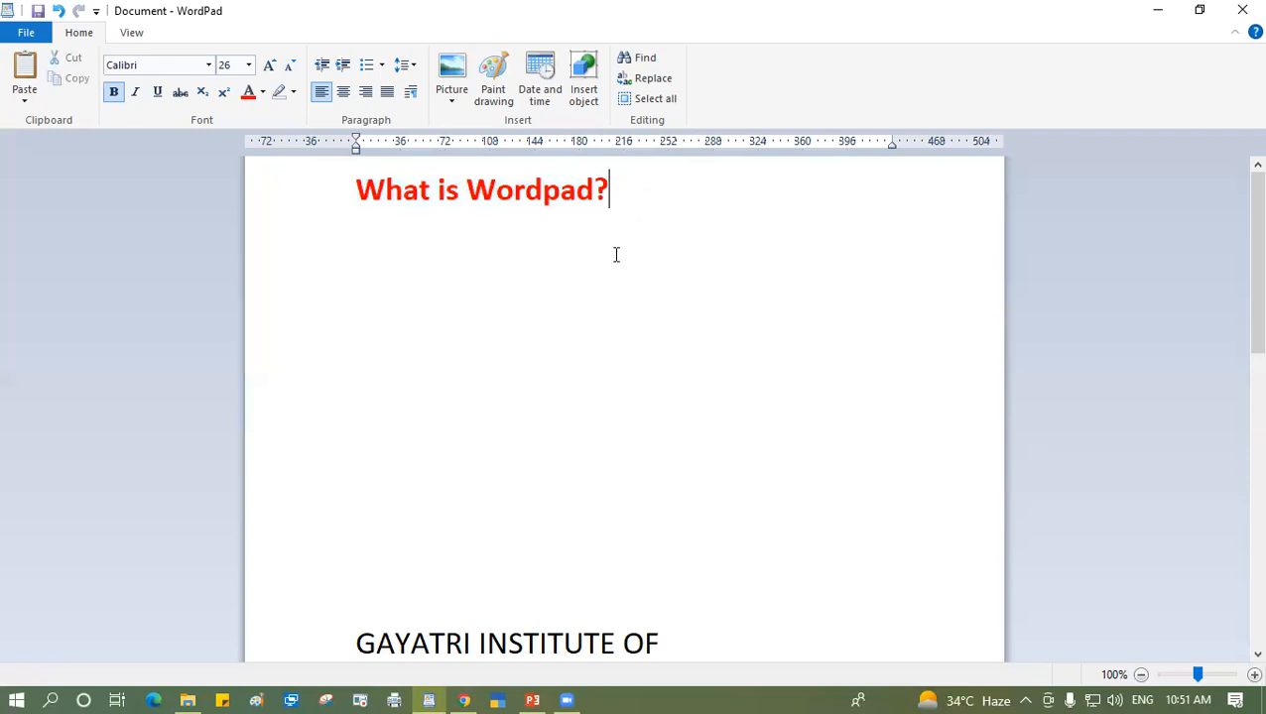
Make the last full TECHNOLOGYGAYATRI INSTITUTE OF line of the repeated block bold and red.
scroll(608, 277, "down", 10)
left_click_drag(367, 356, 849, 357)
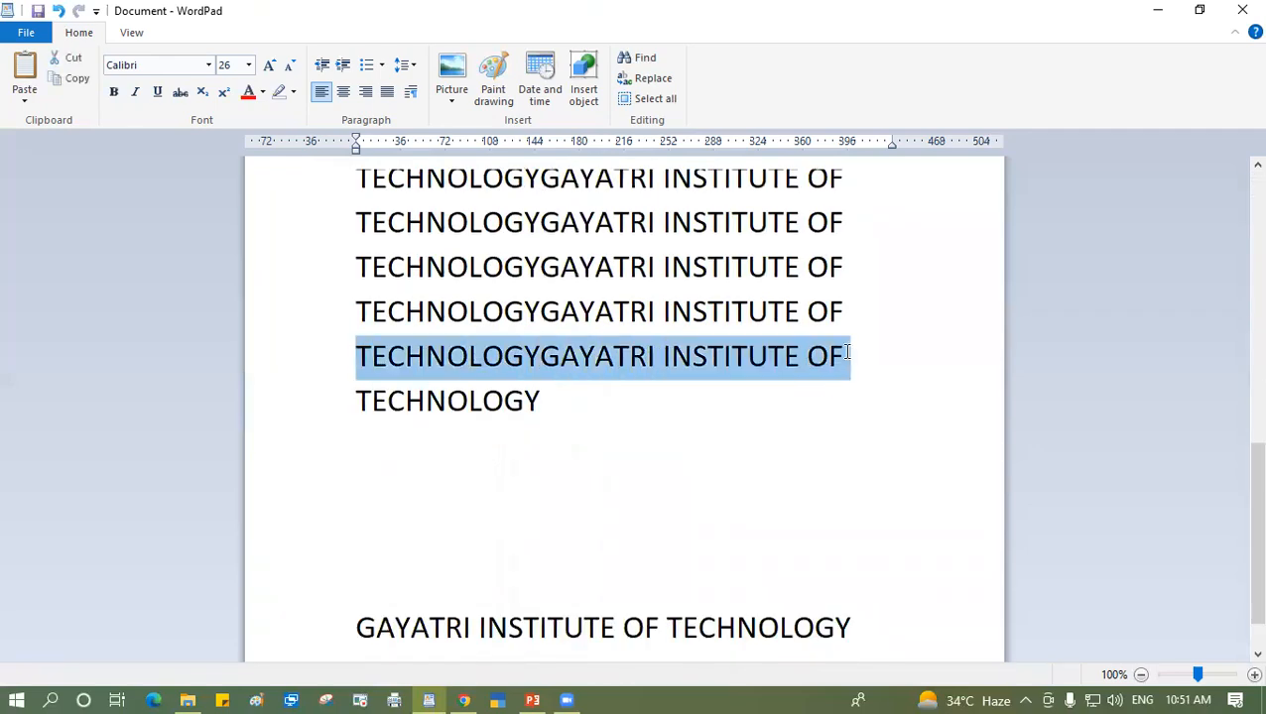
left_click(114, 93)
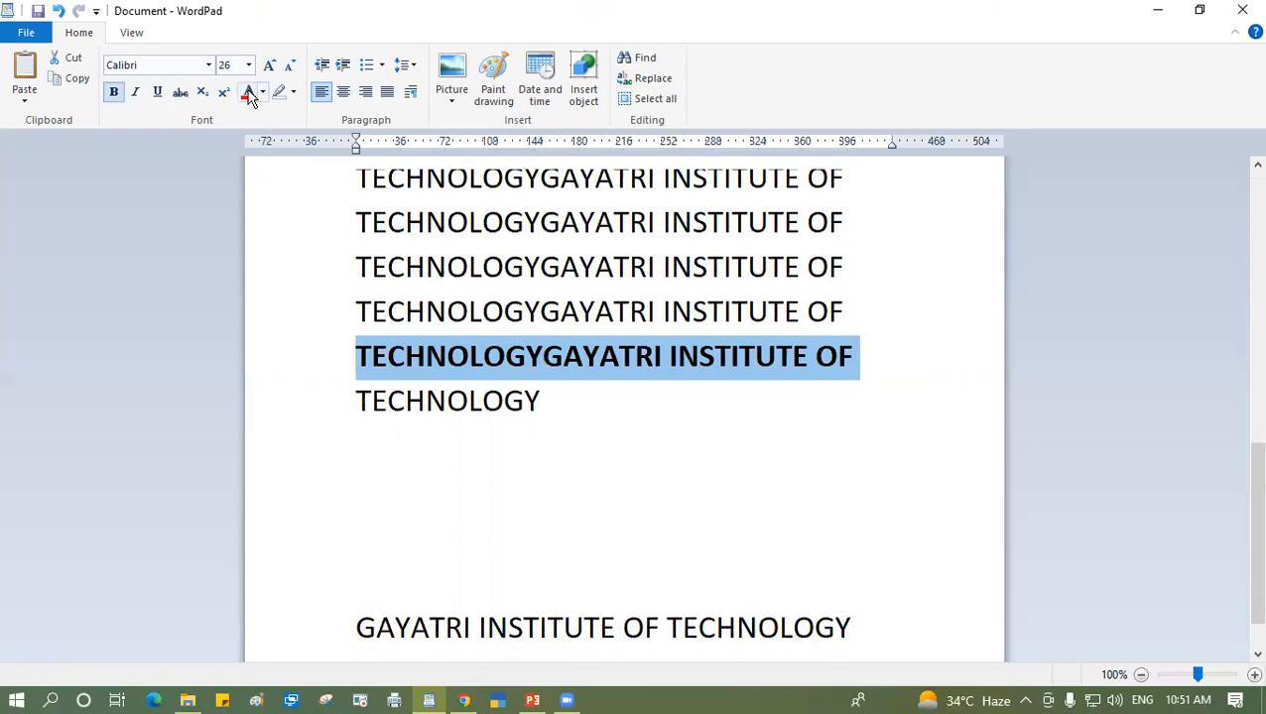
left_click(248, 93)
left_click(625, 395)
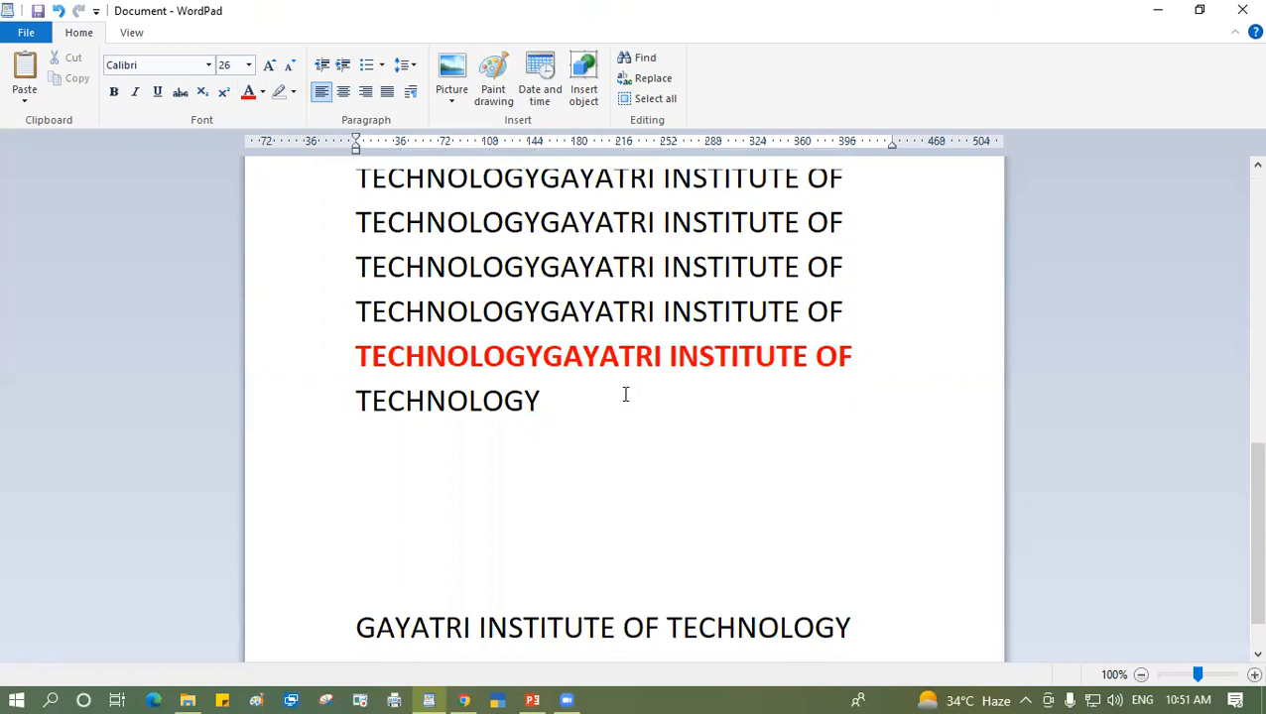
Italicize the What is Wordpad? heading at the document's start.
scroll(290, 294, "up", 1)
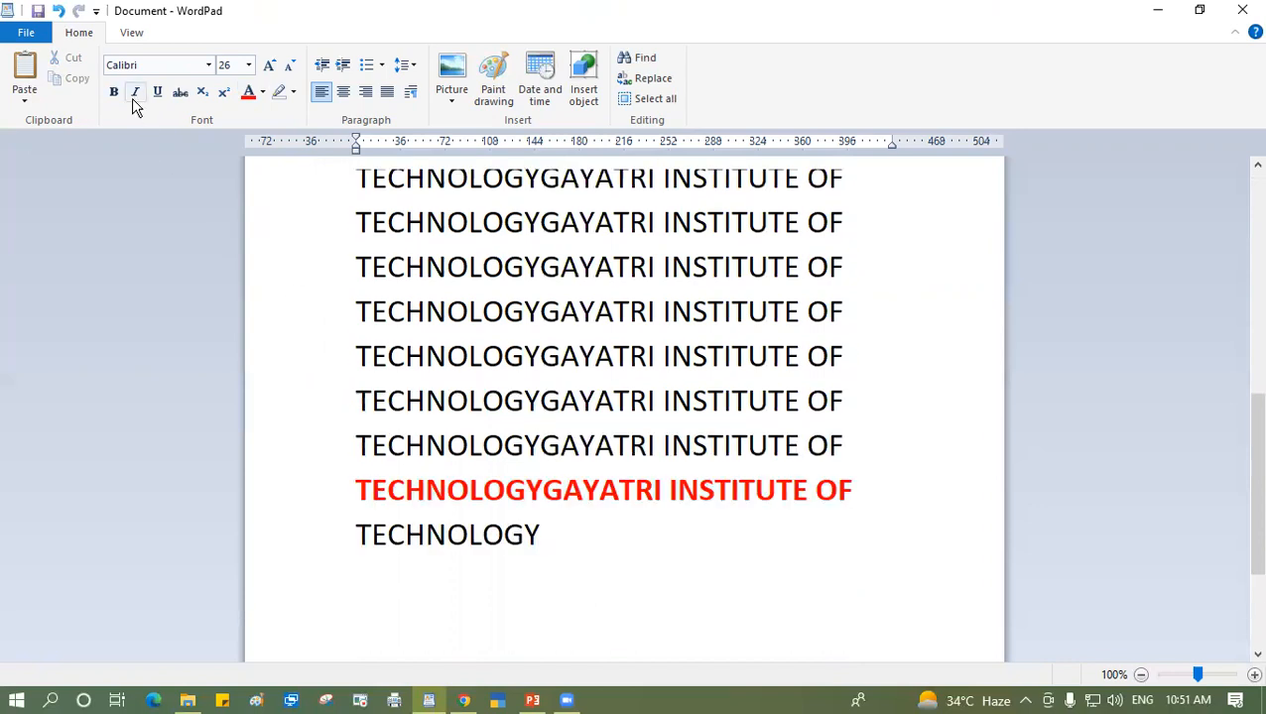
scroll(443, 312, "up", 5)
scroll(529, 356, "down", 2)
scroll(459, 348, "up", 2)
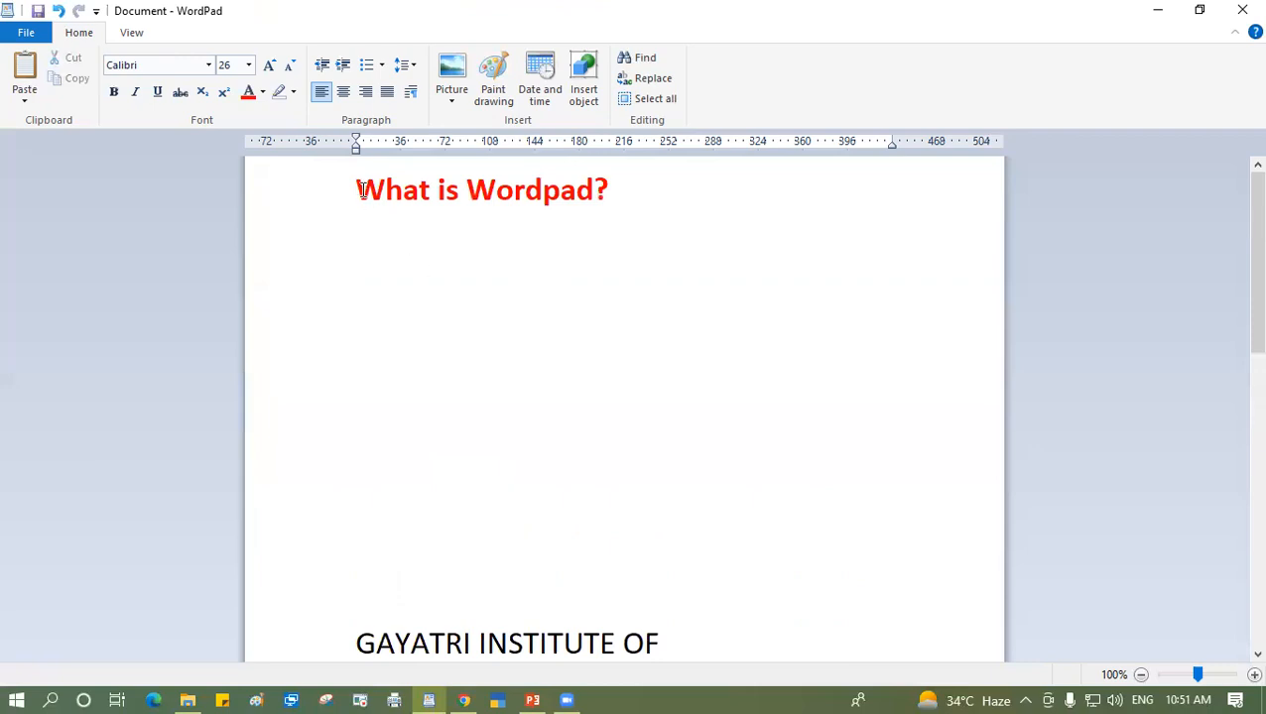
left_click_drag(359, 189, 624, 208)
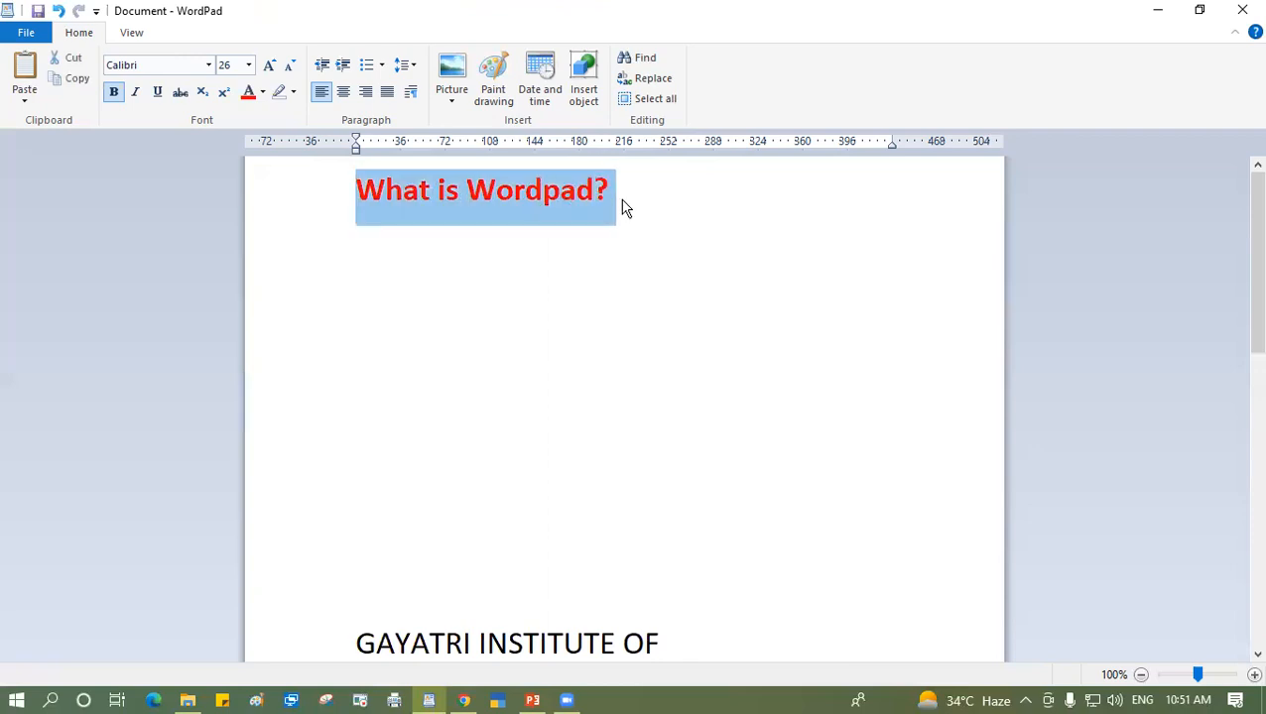
left_click(138, 93)
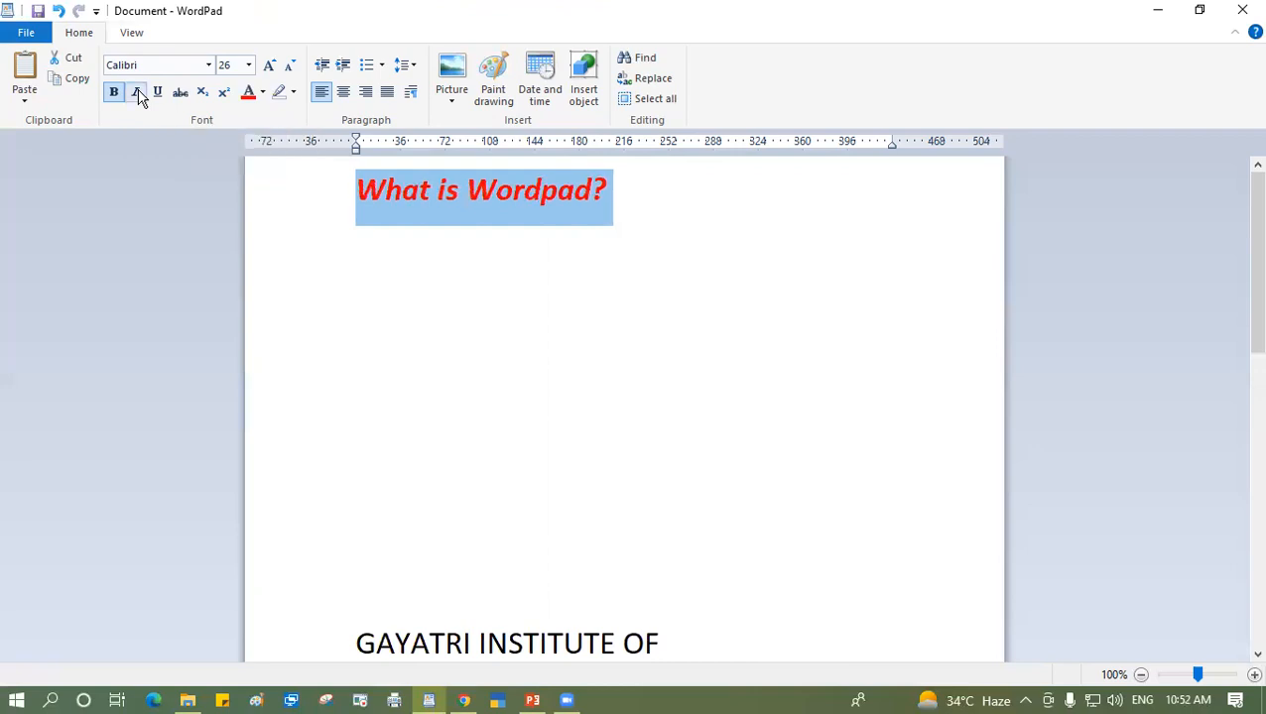
left_click(656, 203)
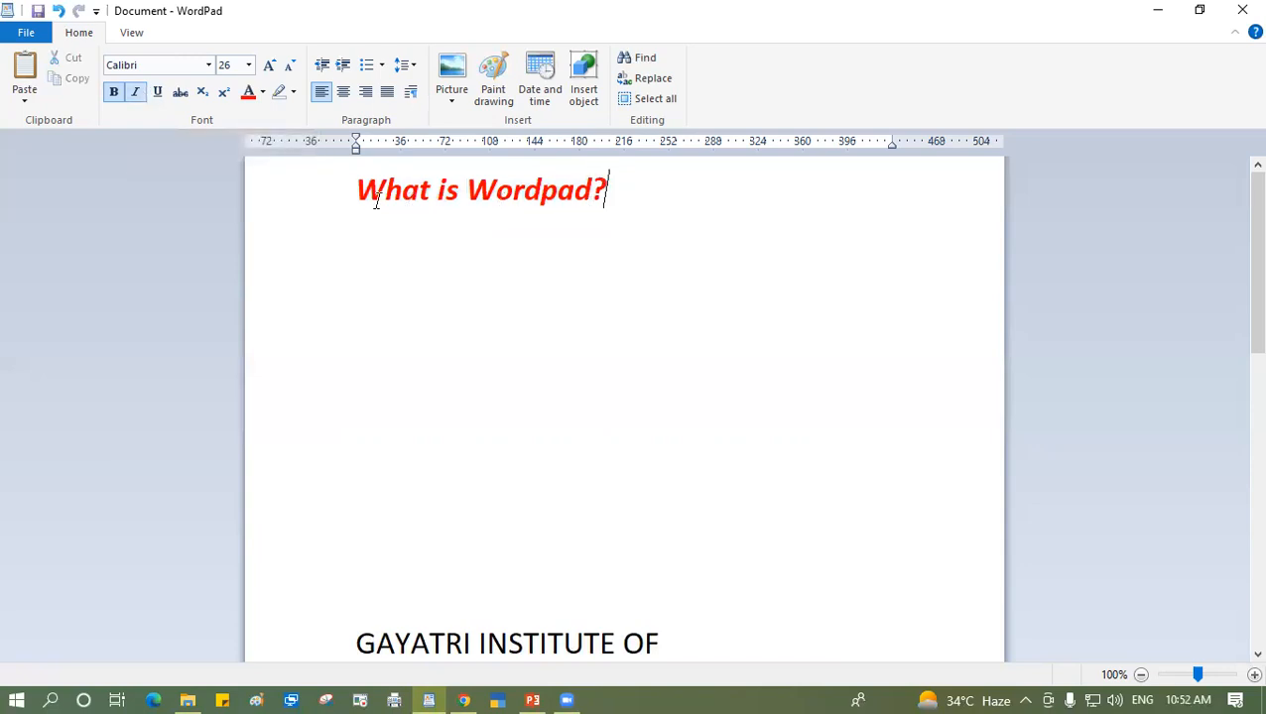
Underline the What is Wordpad? heading and place the cursor at its end.
left_click_drag(357, 193, 617, 204)
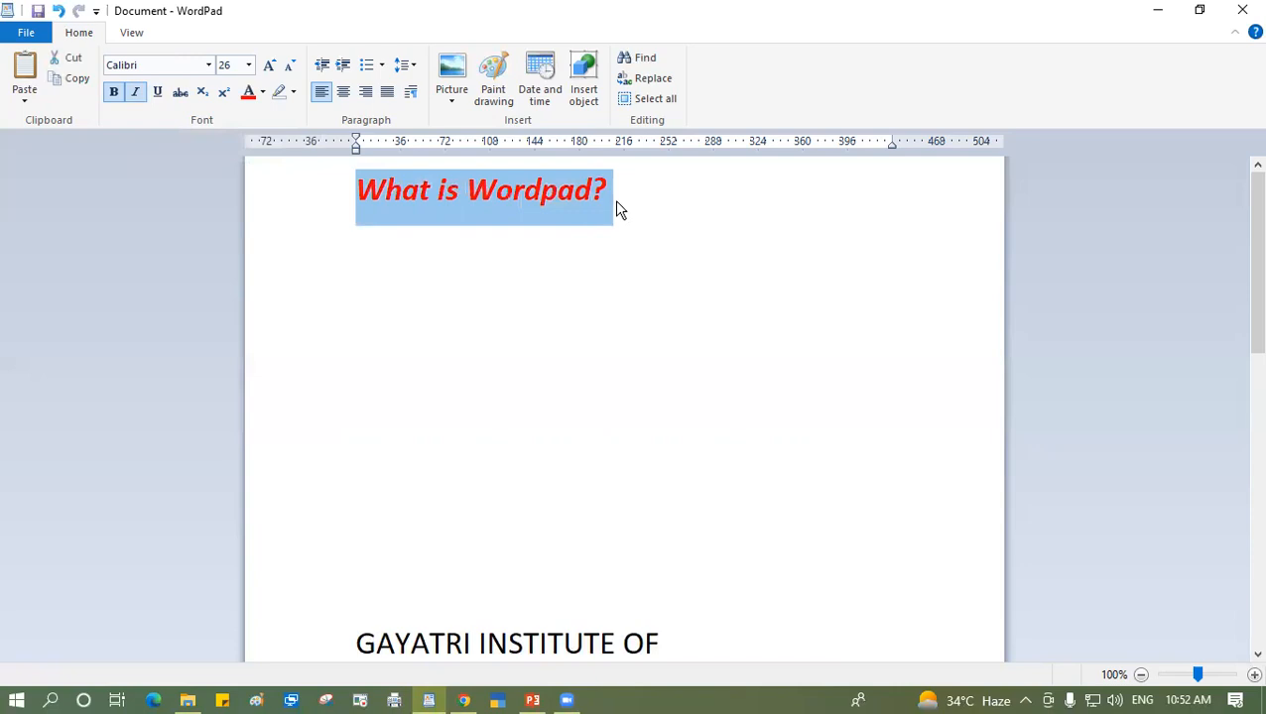
left_click(158, 94)
left_click(523, 238)
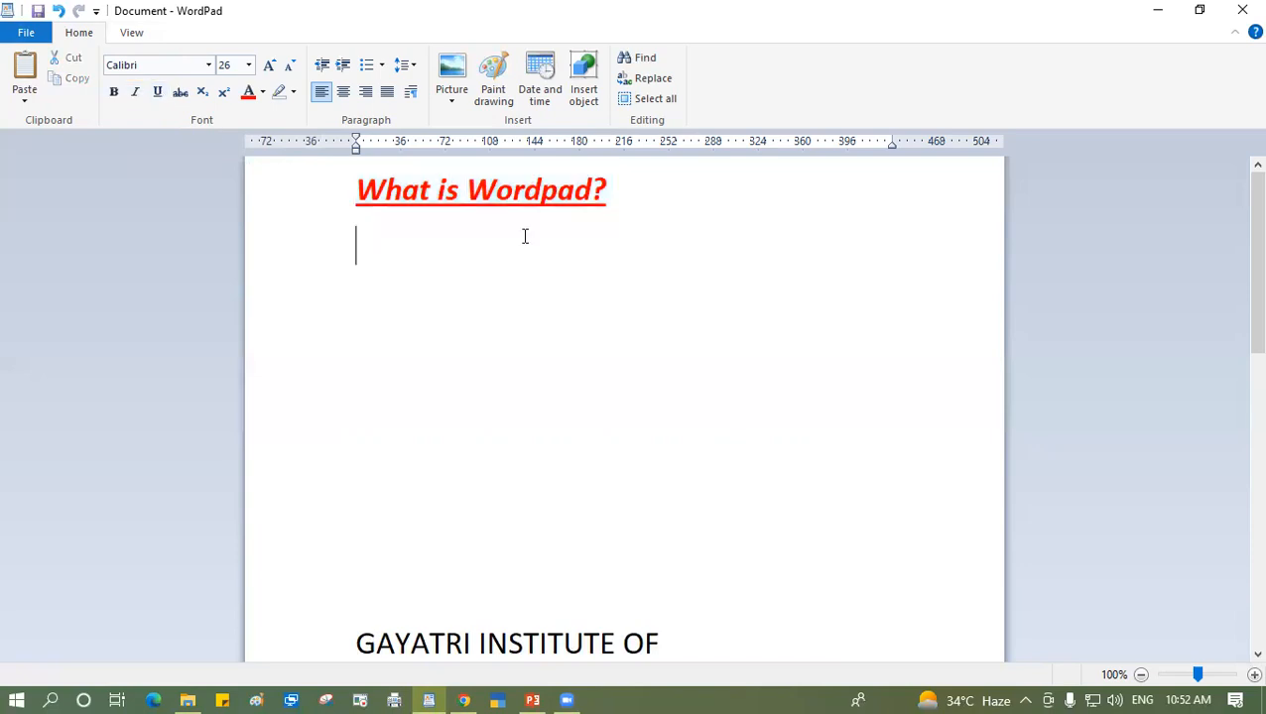
left_click_drag(360, 189, 623, 209)
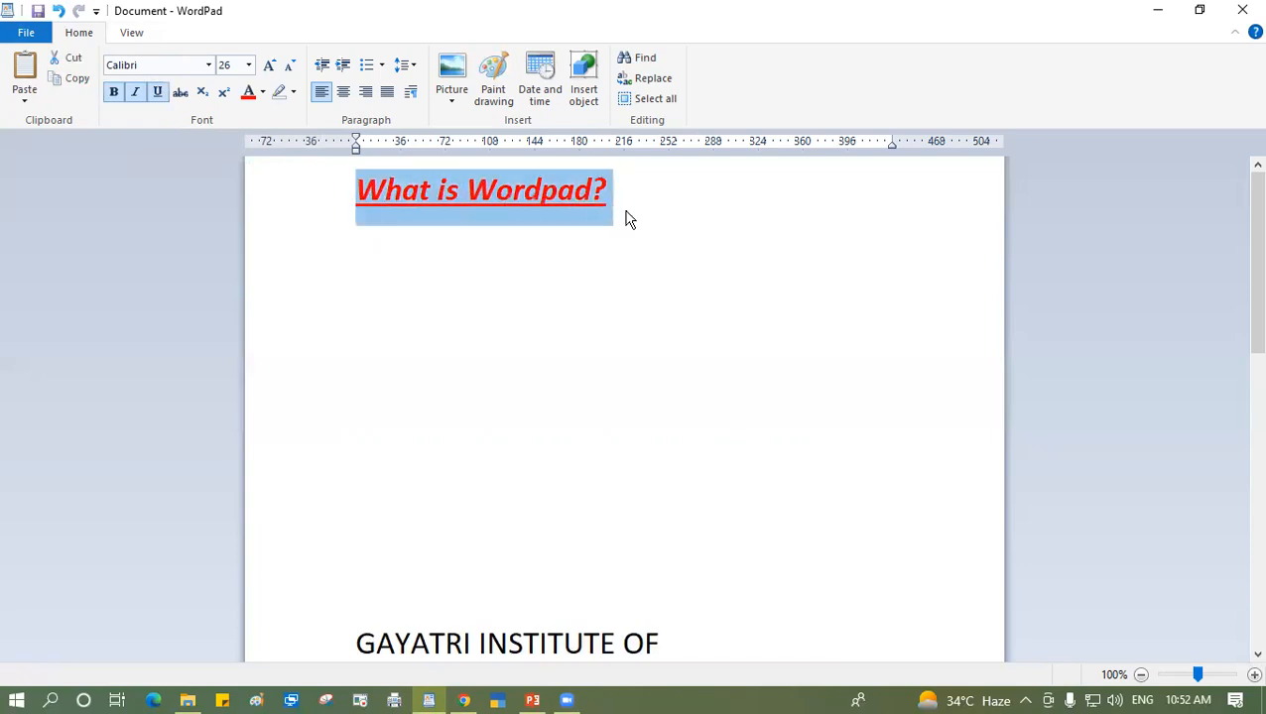
left_click(623, 209)
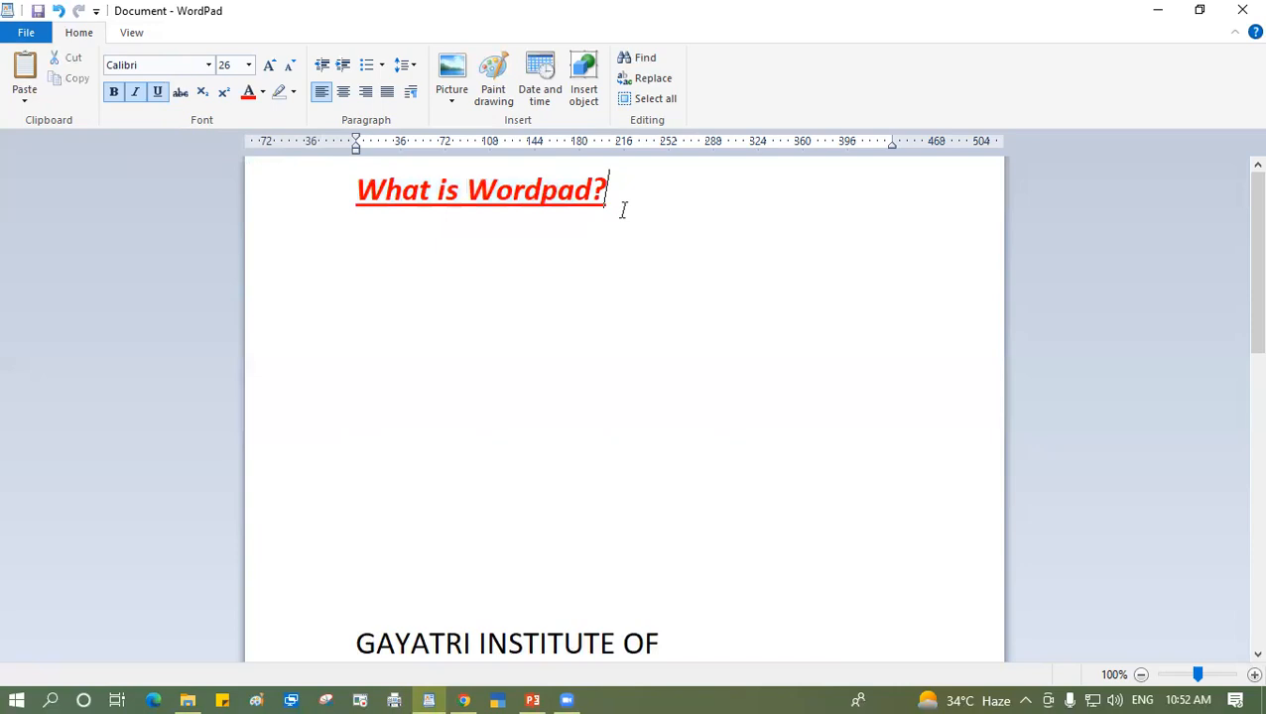
Add a new line reading "bold(ctrl+b)" directly below the heading.
key("Return")
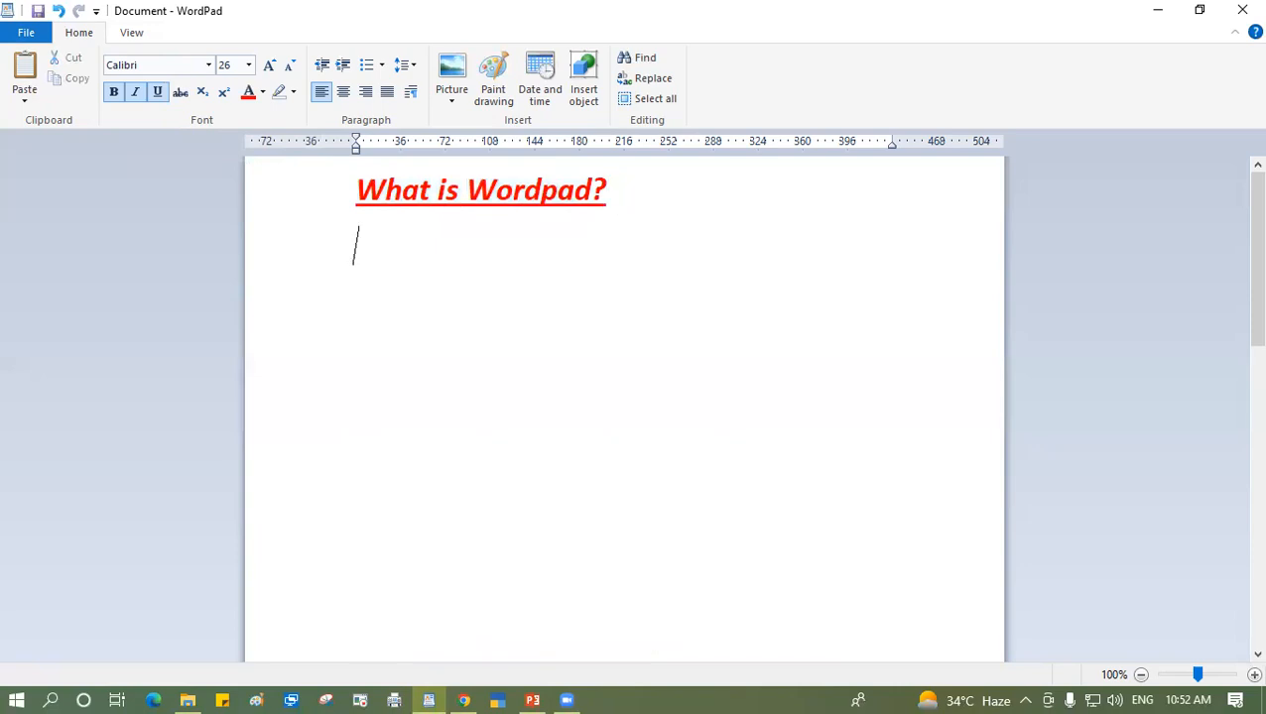
type("bol")
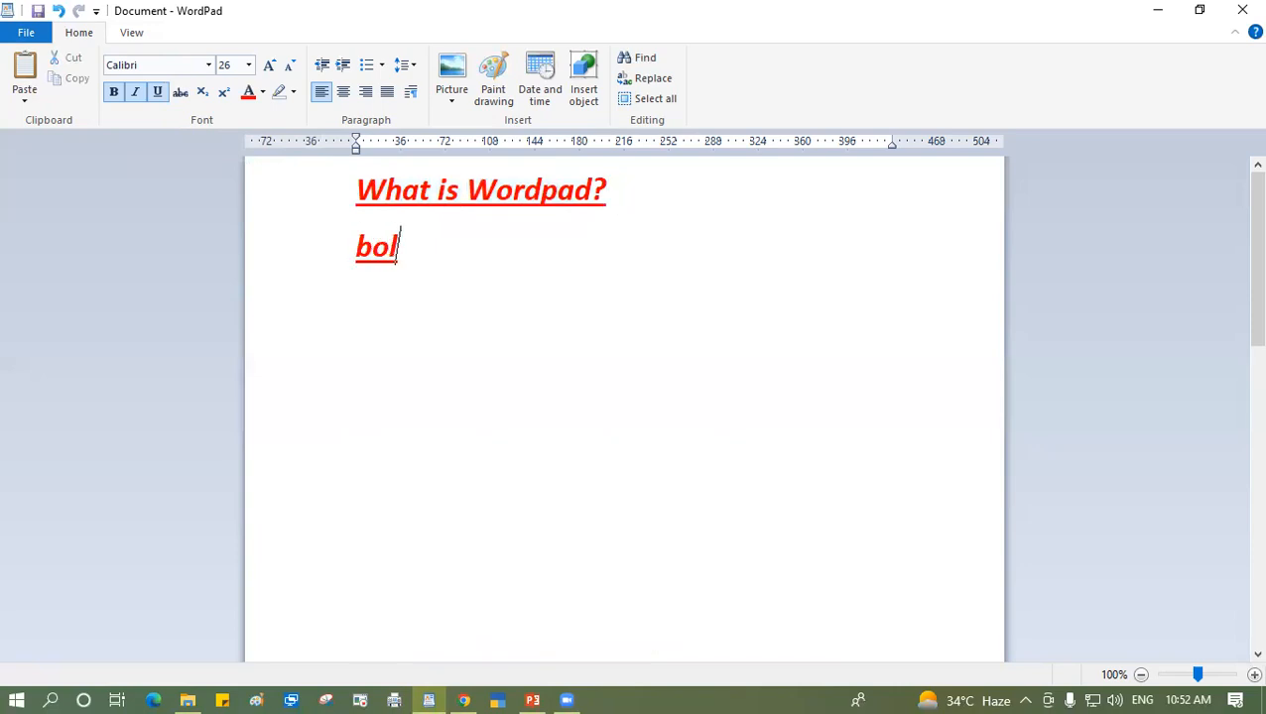
type("d(ctrl")
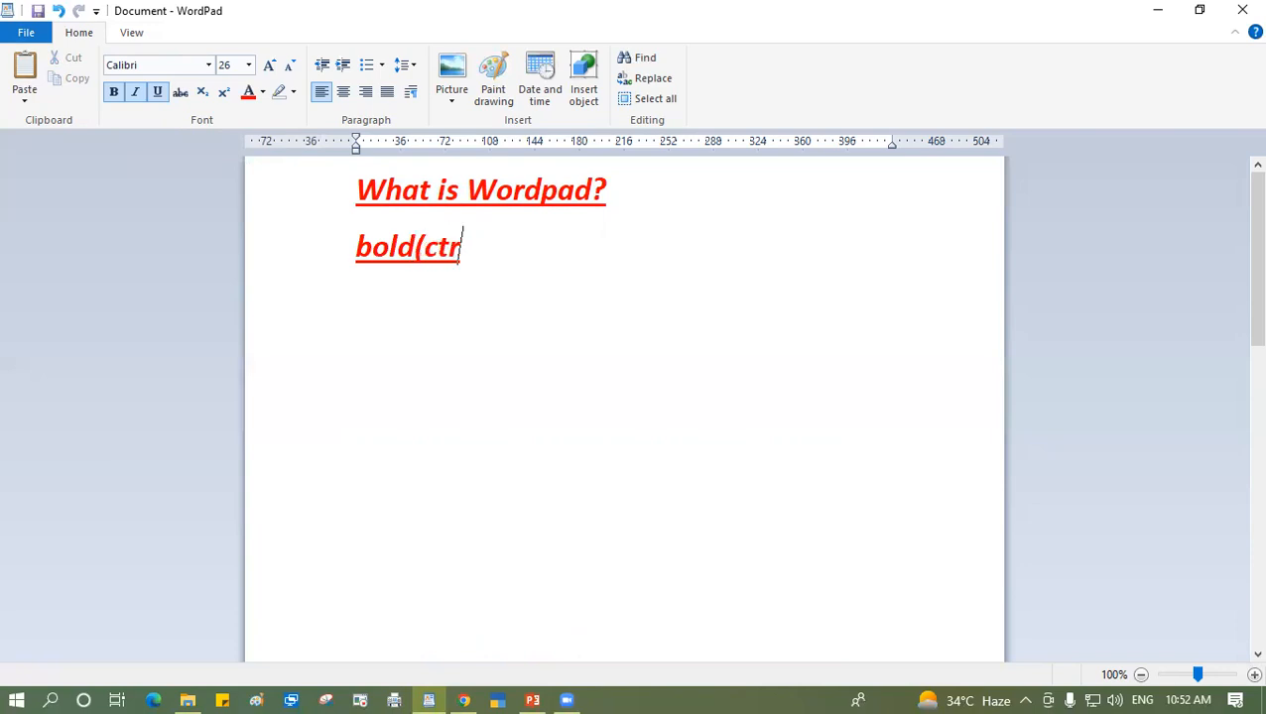
type("+b")
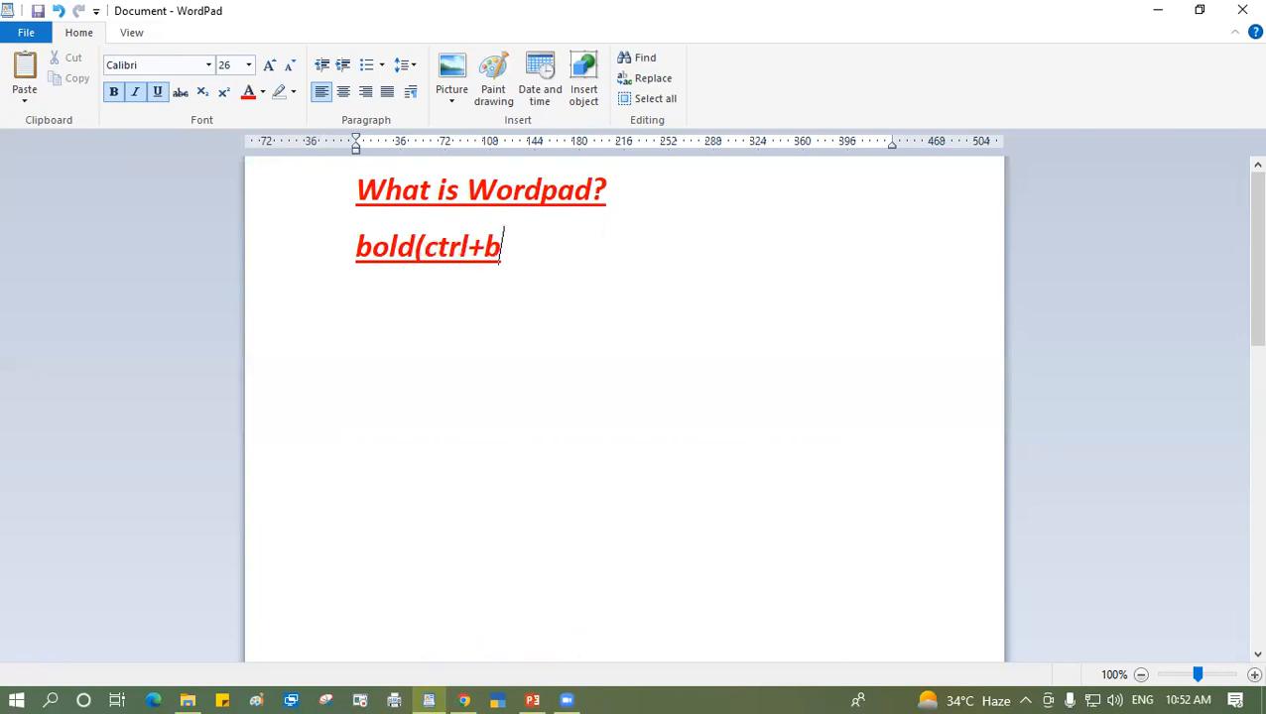
type(")")
Demonstrate turning bold off and back on for the whole bold(ctrl+b) line.
left_click_drag(361, 236, 599, 283)
left_click(114, 92)
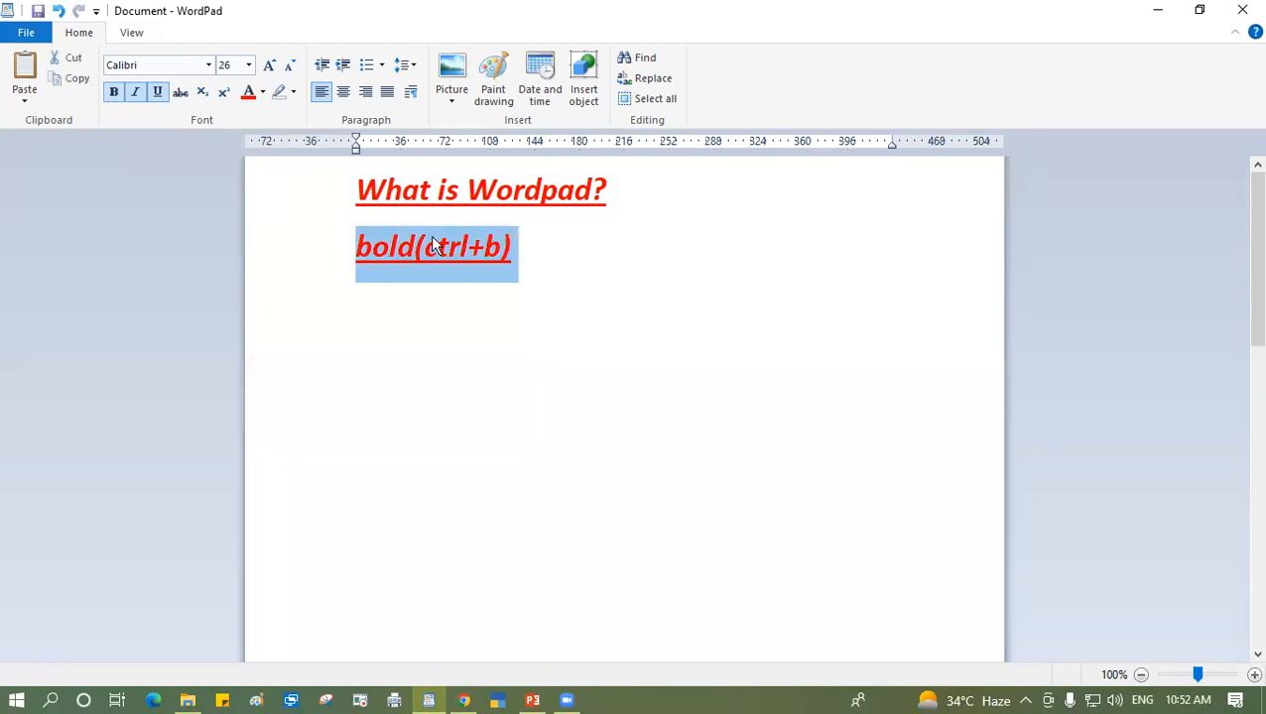
left_click(539, 252)
left_click_drag(351, 254, 574, 253)
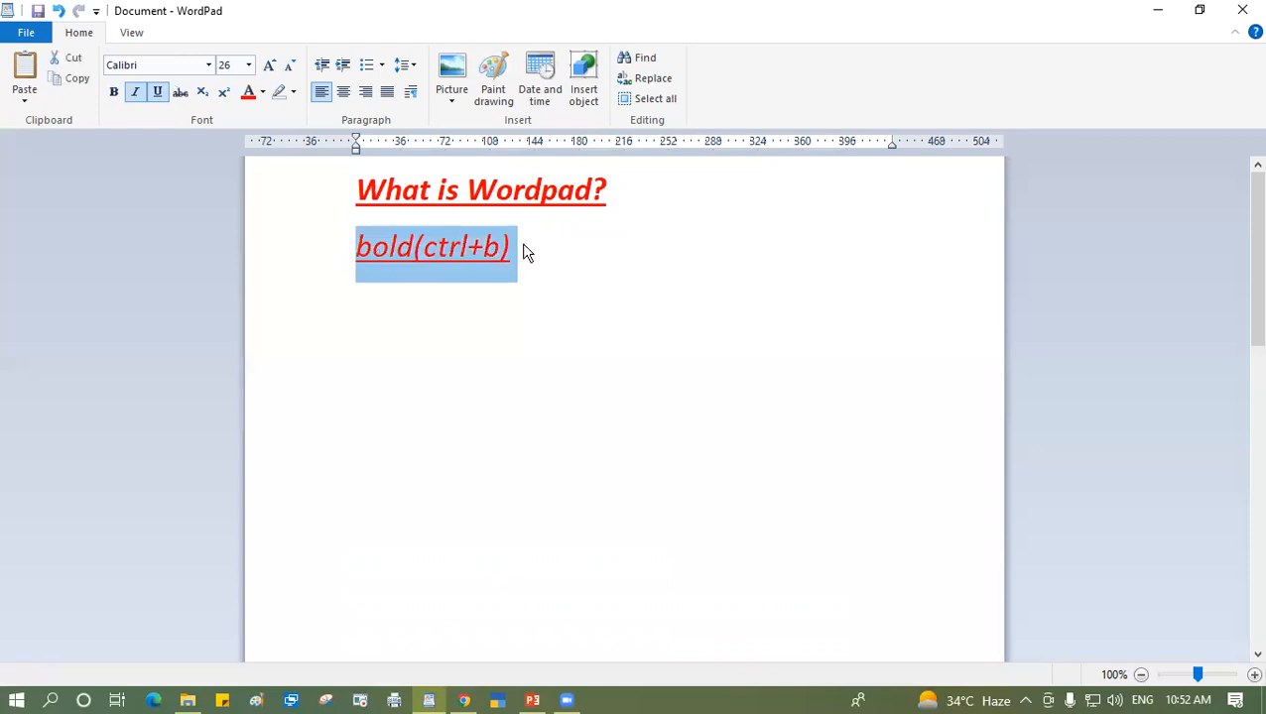
left_click(113, 92)
Remove the underline from the bold(ctrl+b) line and start a new line below it.
left_click(157, 91)
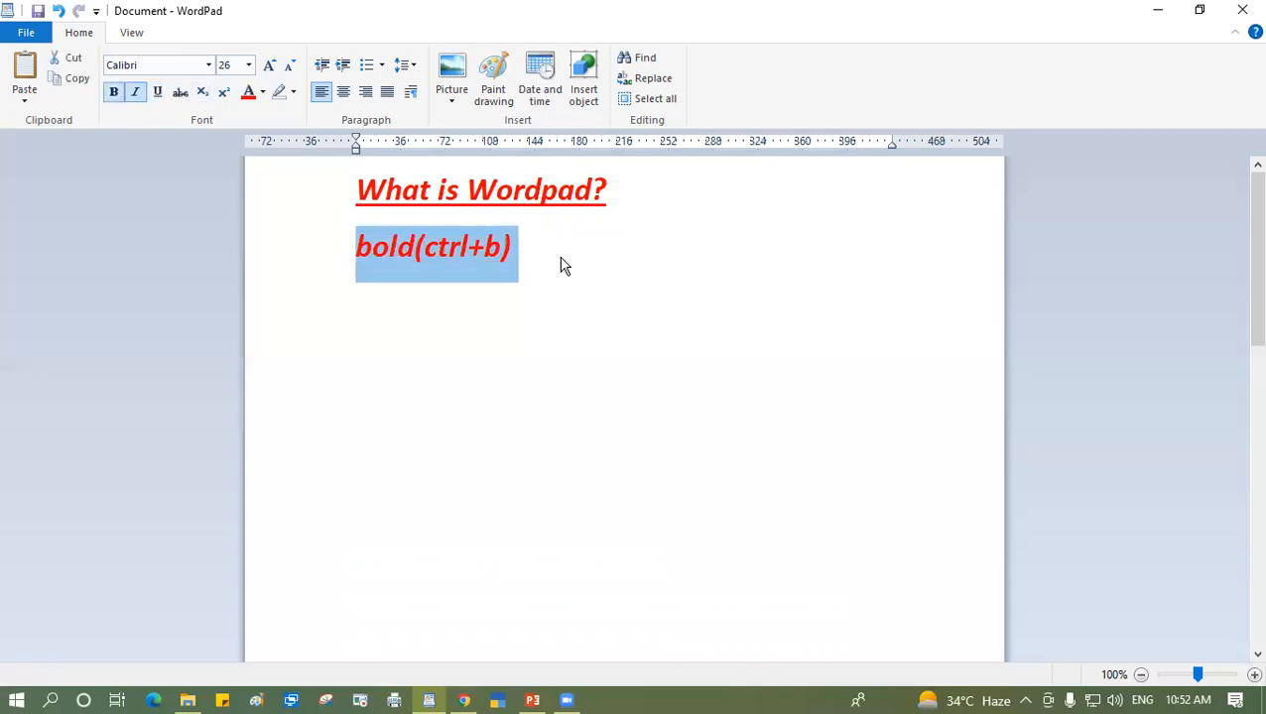
left_click(558, 257)
key("Return")
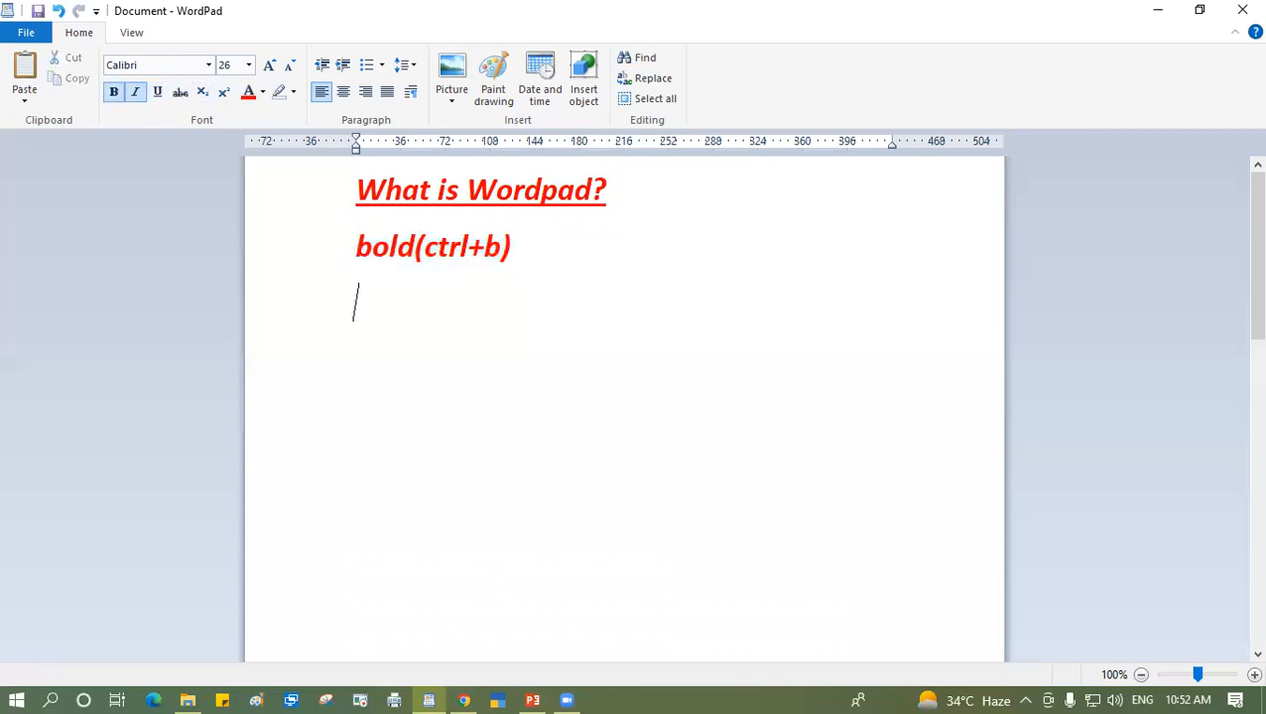
Add the lines "italic(ctrl+i" and "underline(ctrl+u)" below the bold(ctrl+b) line.
type("italic(ctr")
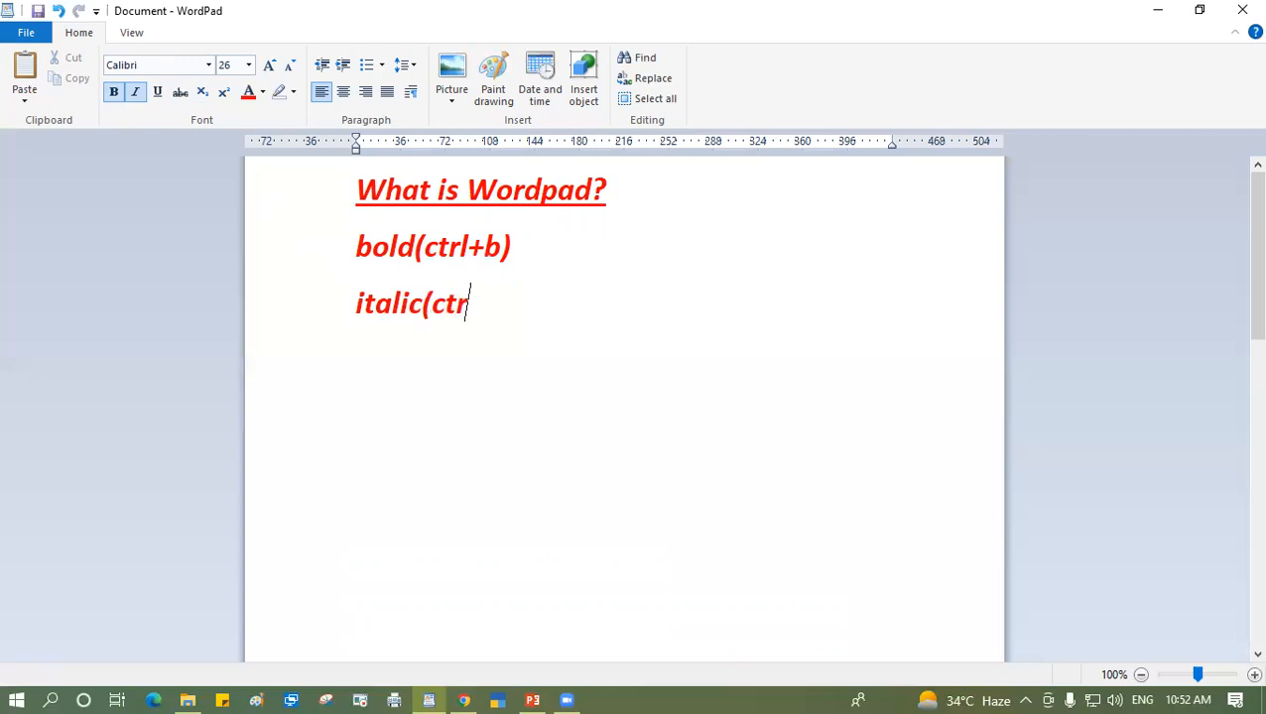
type("l+i")
key("Return")
type("und")
type("er")
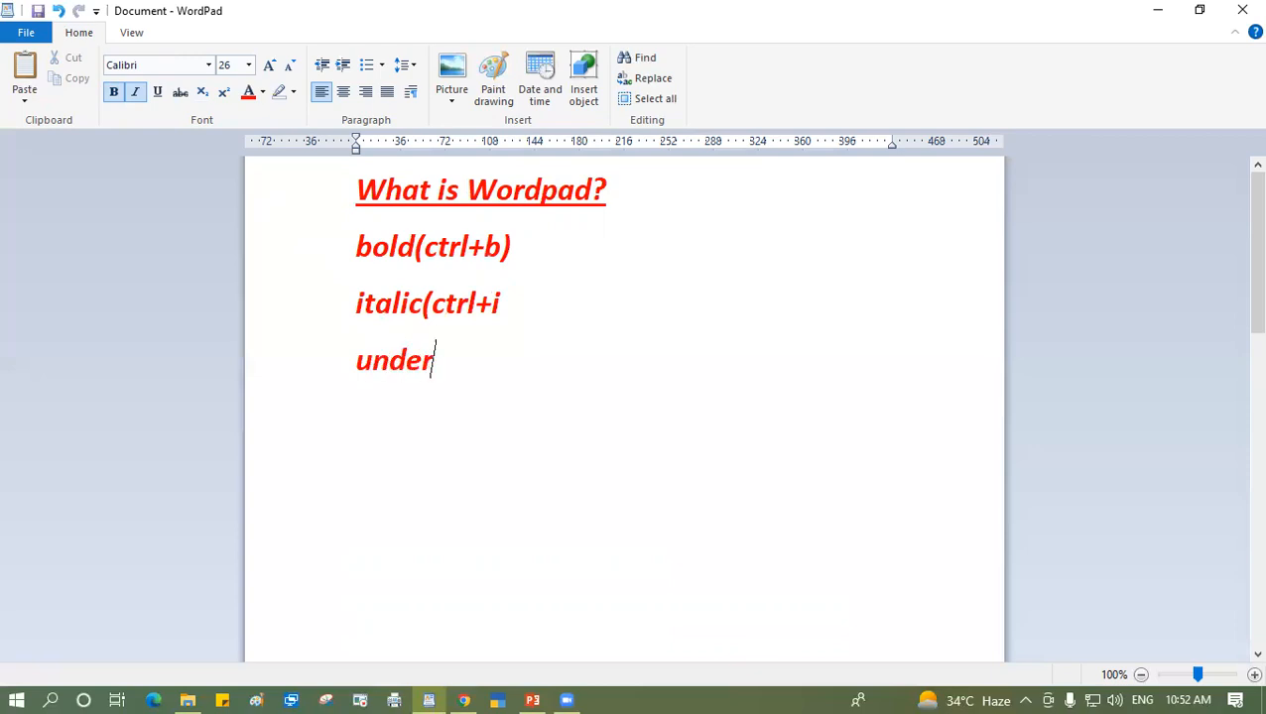
type("line(ctrl+u")
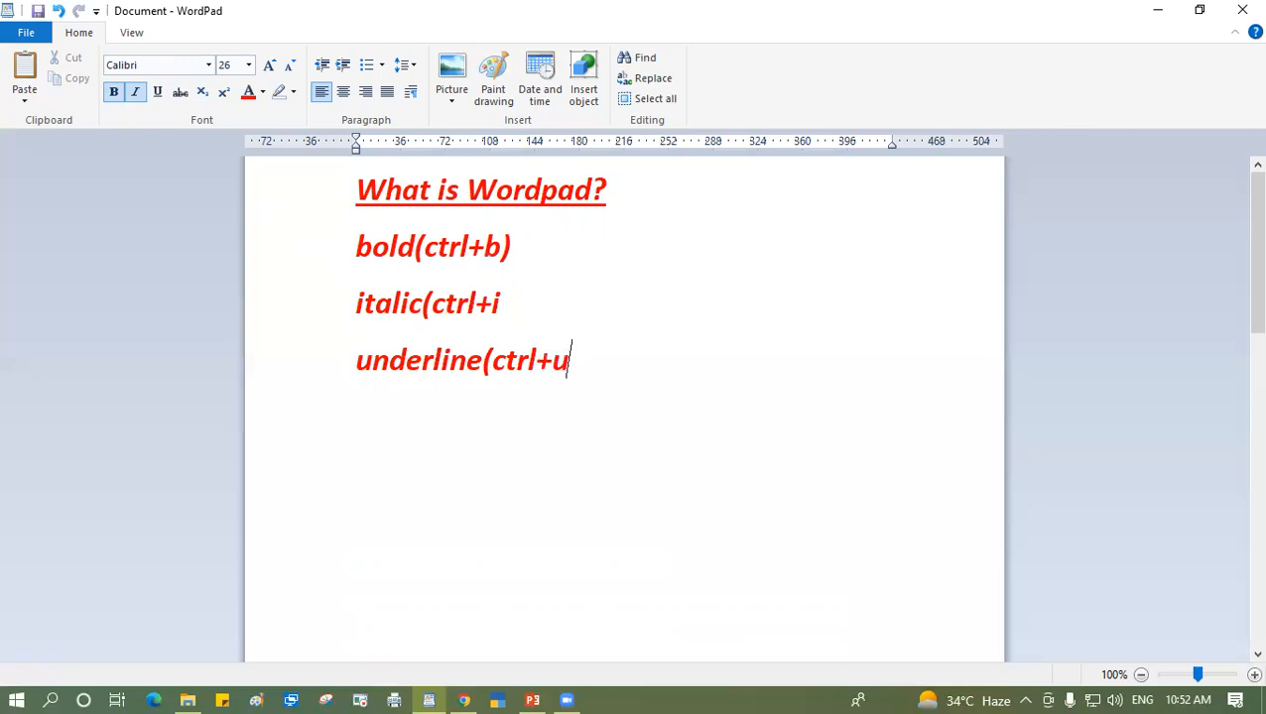
type(")")
Remove bold, italic and underline from the What is Wordpad? heading.
left_click(740, 237)
left_click(374, 186)
left_click_drag(374, 185, 642, 202)
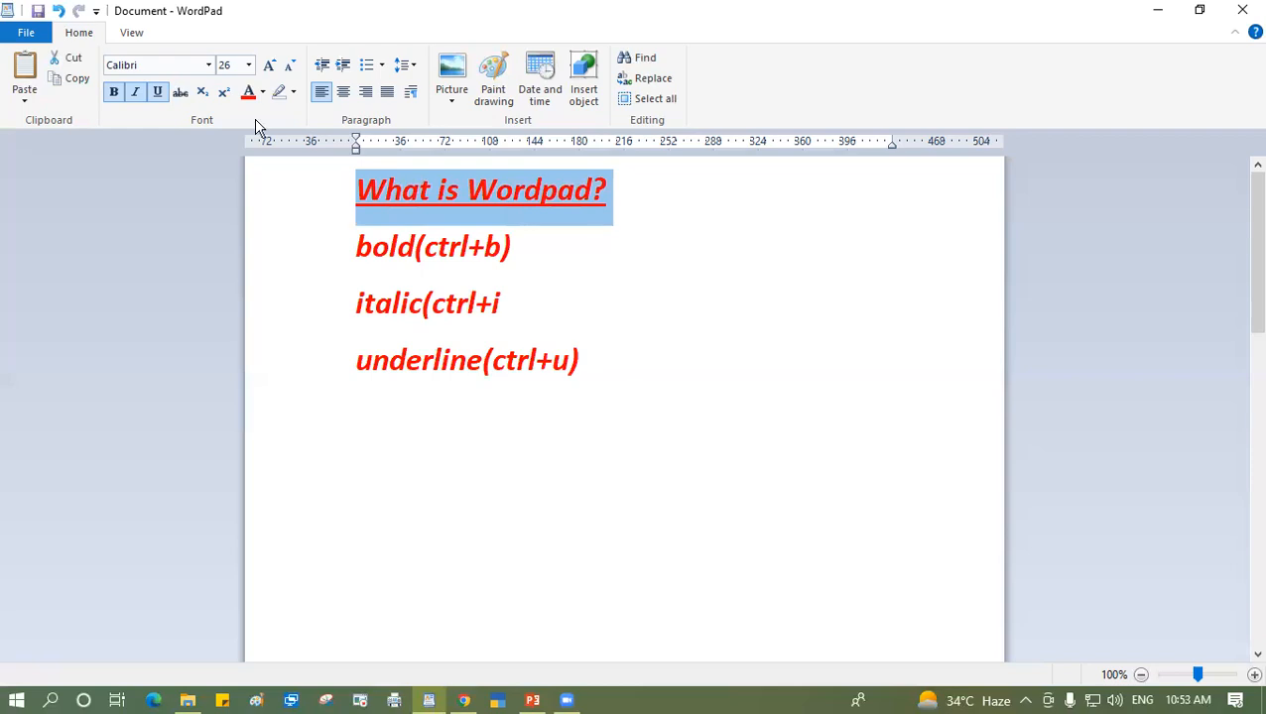
left_click(114, 95)
left_click(134, 96)
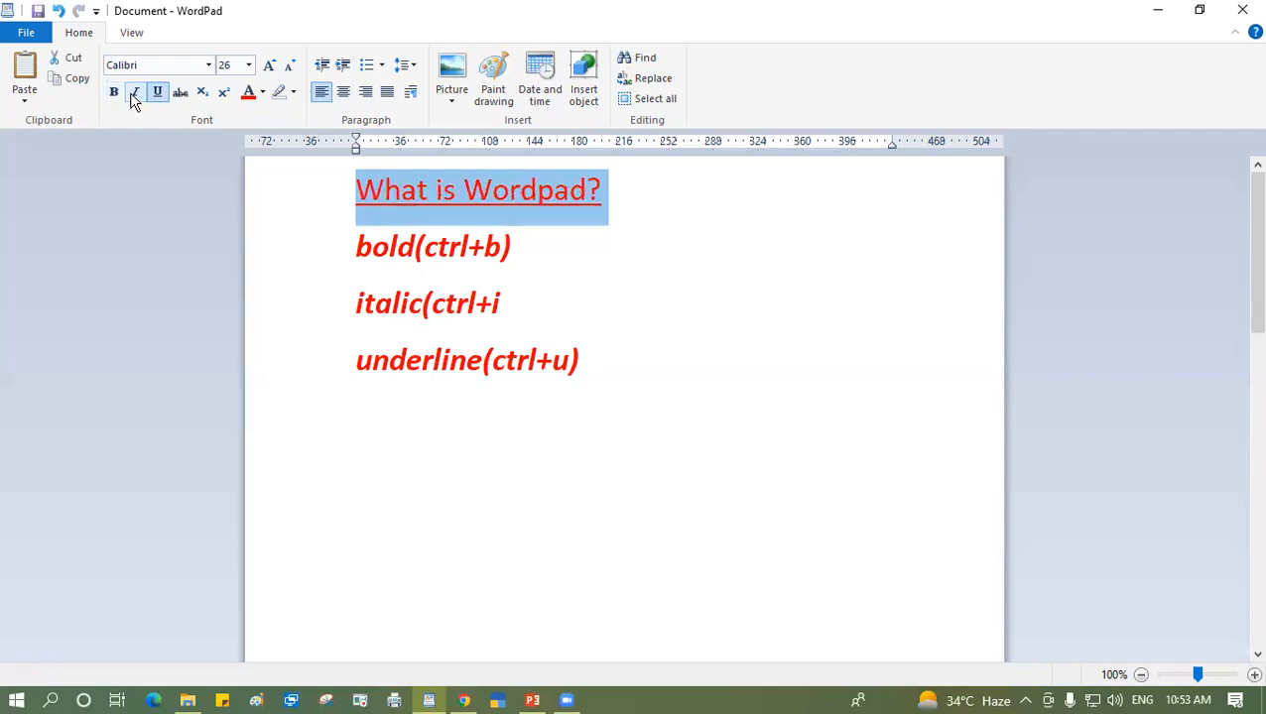
left_click(157, 96)
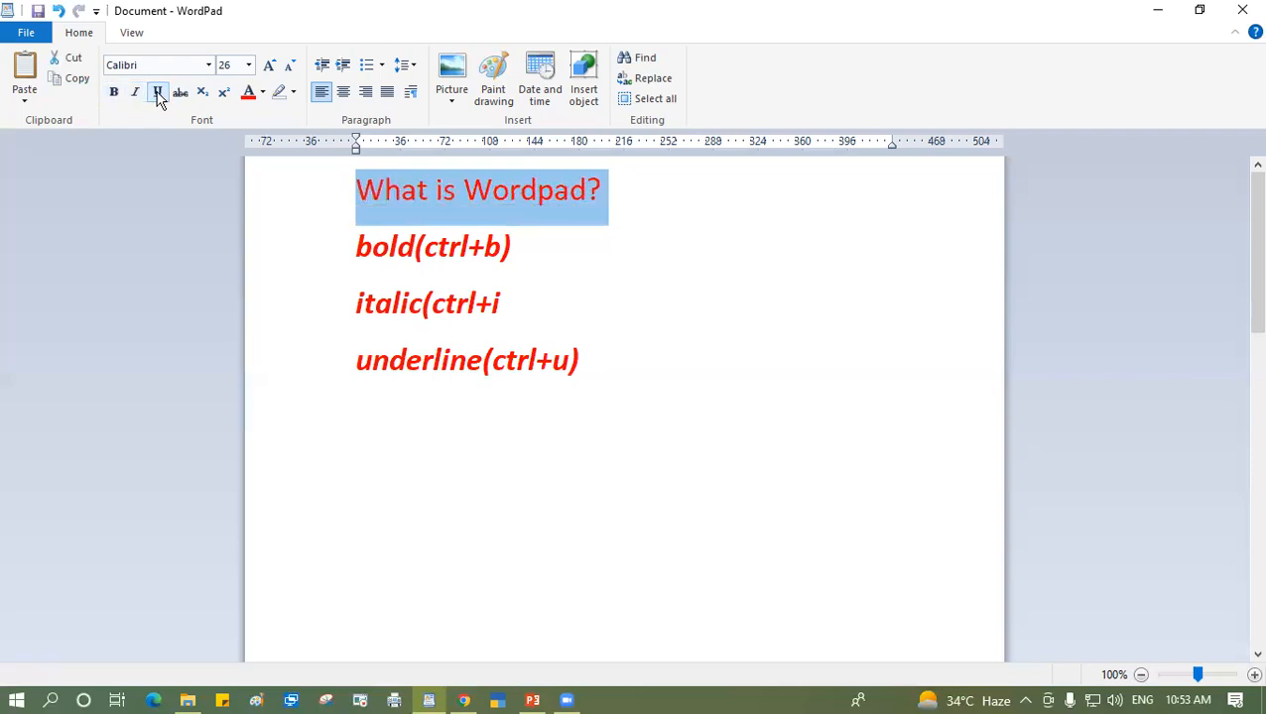
Reselect the What is Wordpad? heading and apply bold, italic and underline to it.
left_click(625, 246)
left_click(346, 198)
left_click(721, 288)
left_click_drag(355, 188, 627, 194)
key("ctrl+b")
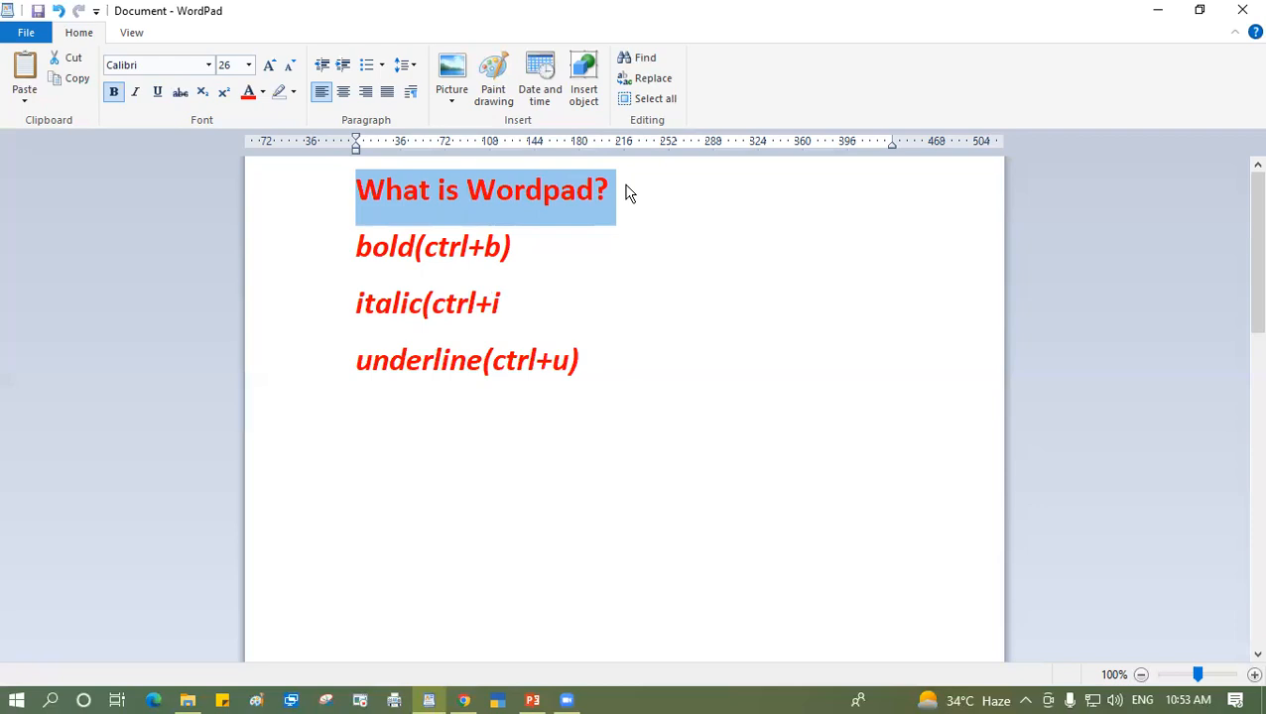
key("ctrl+i")
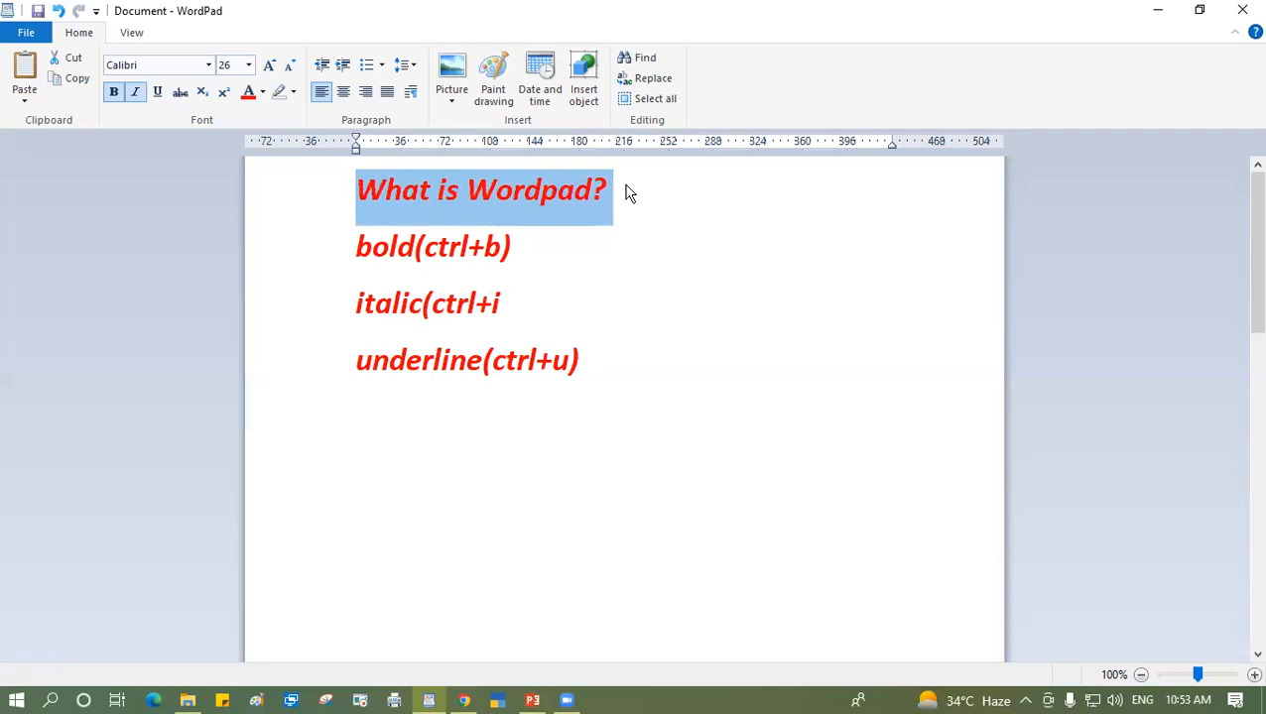
key("ctrl+u")
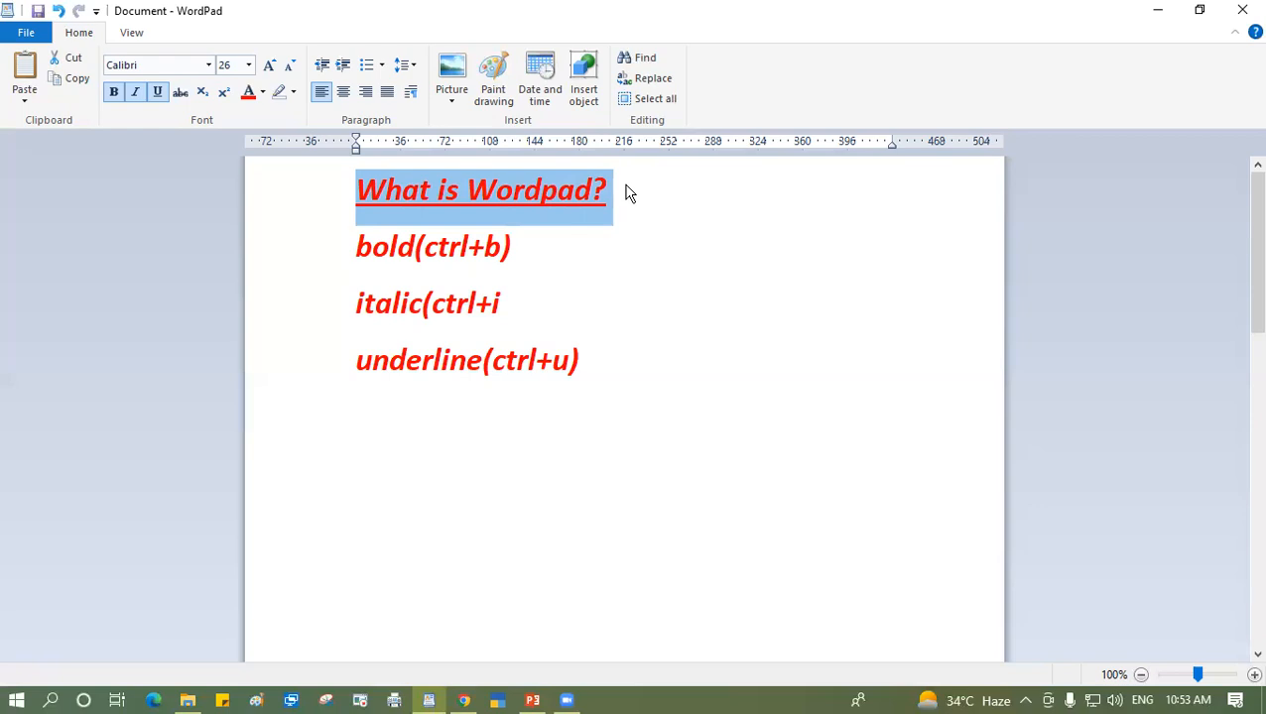
Demonstrate turning bold, italic and underline off and back on for the selected heading.
key("ctrl+b")
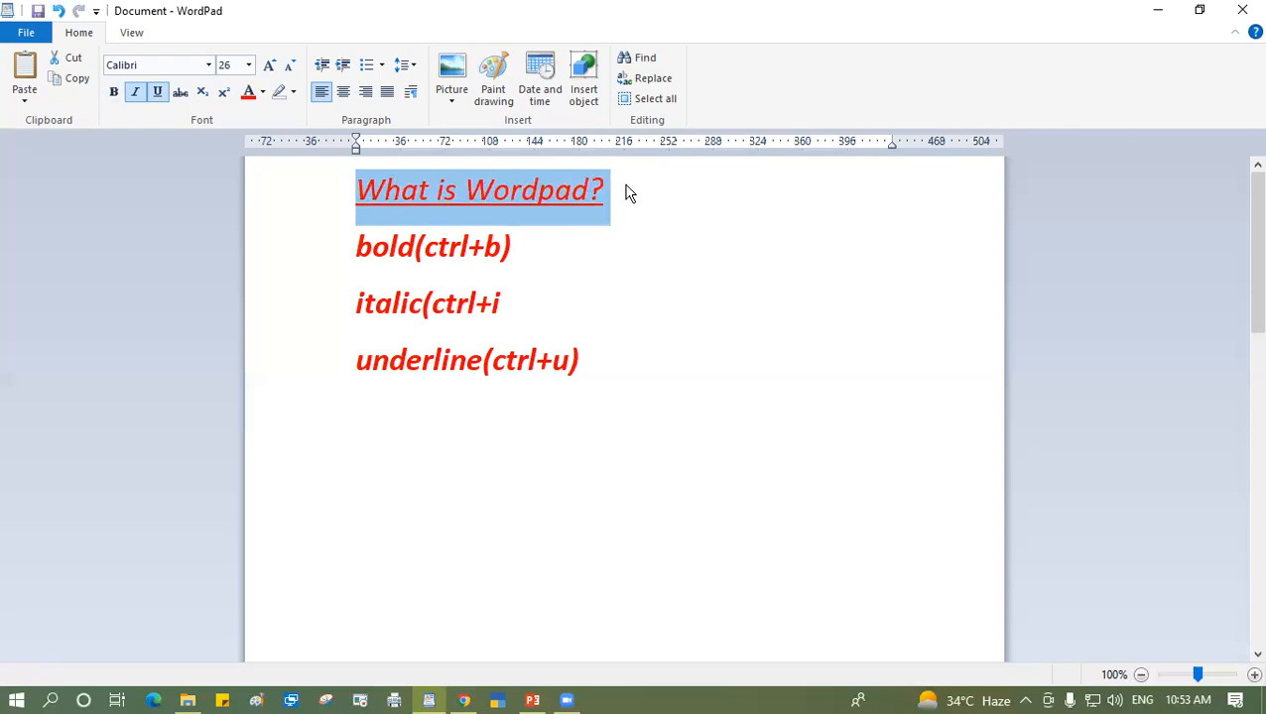
key("ctrl+i")
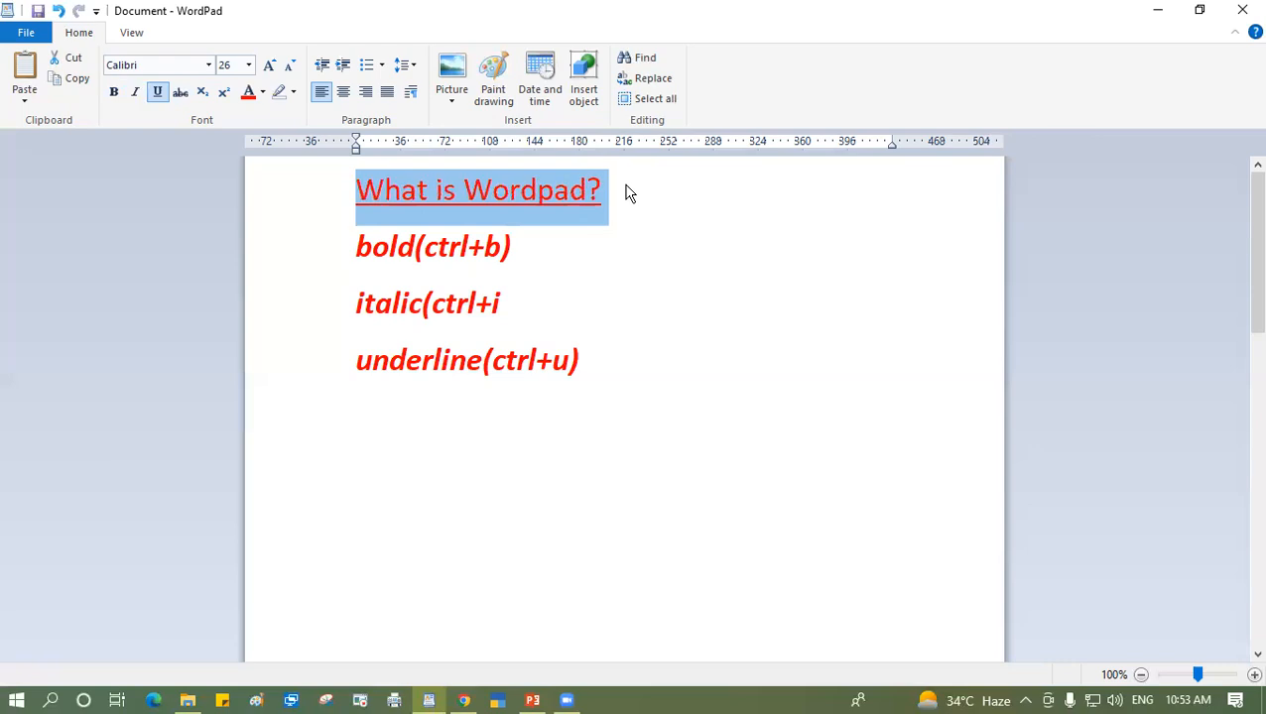
key("ctrl+u")
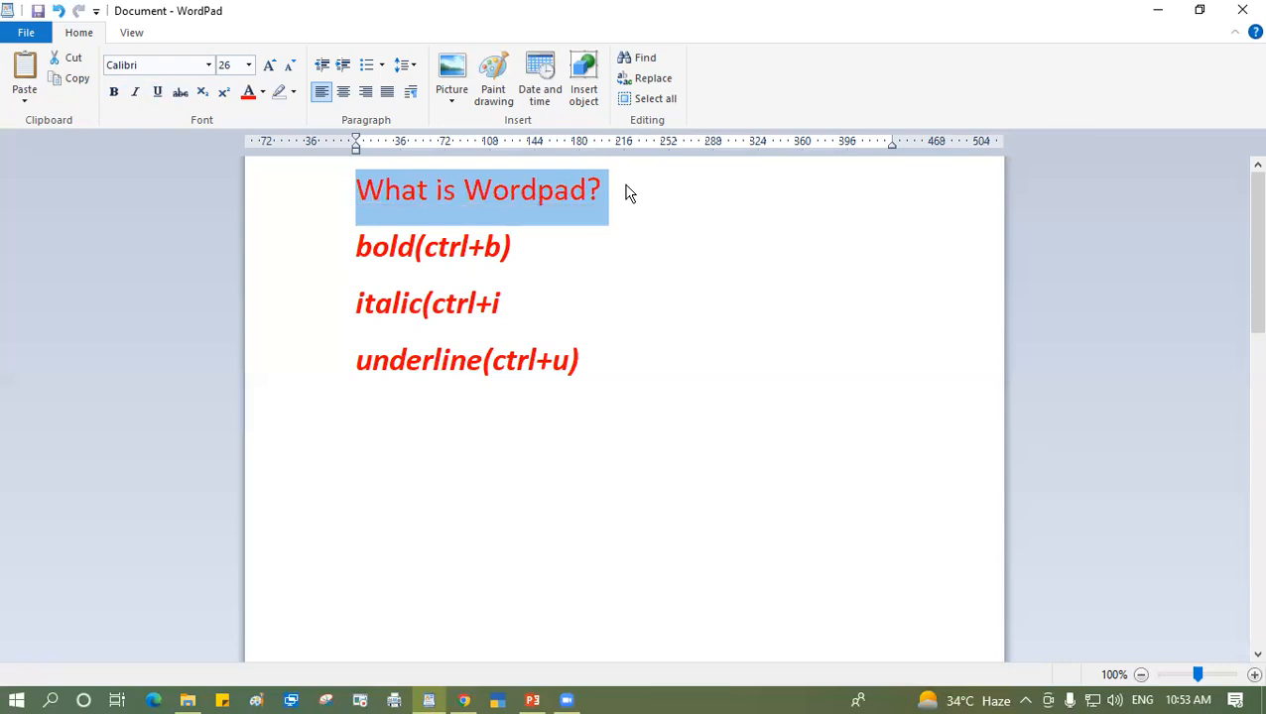
key("ctrl+b")
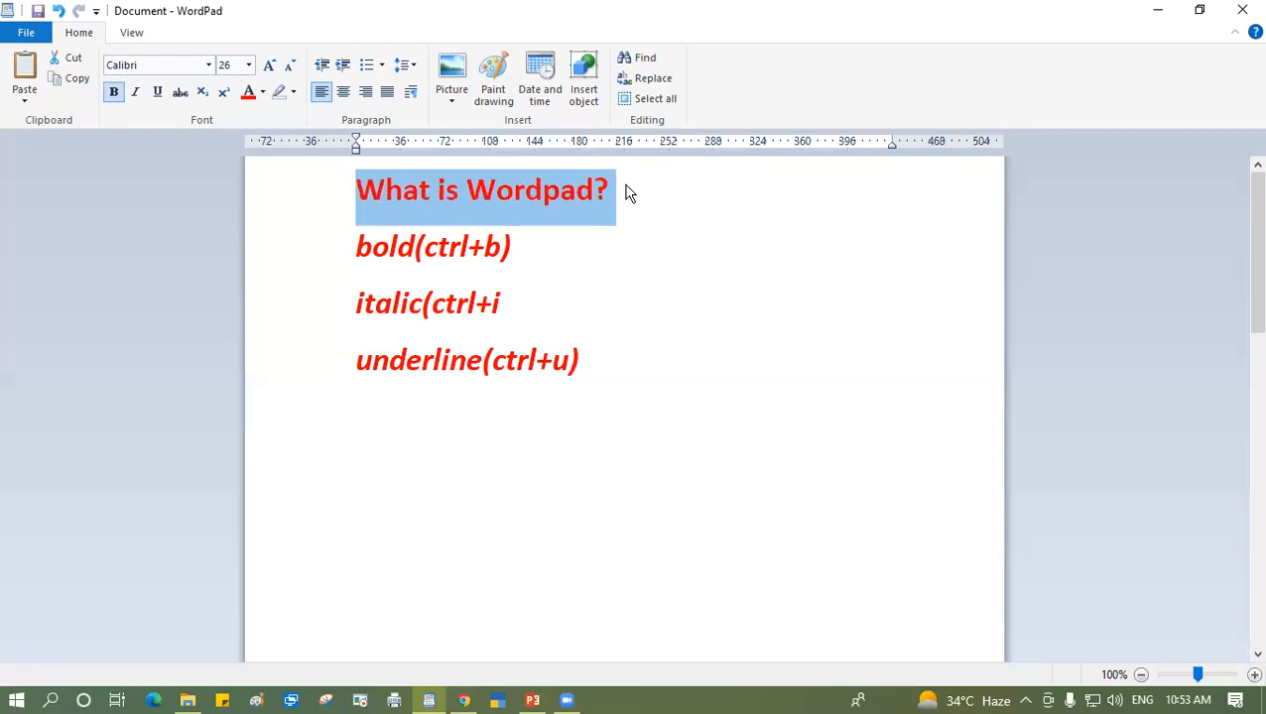
key("ctrl+i")
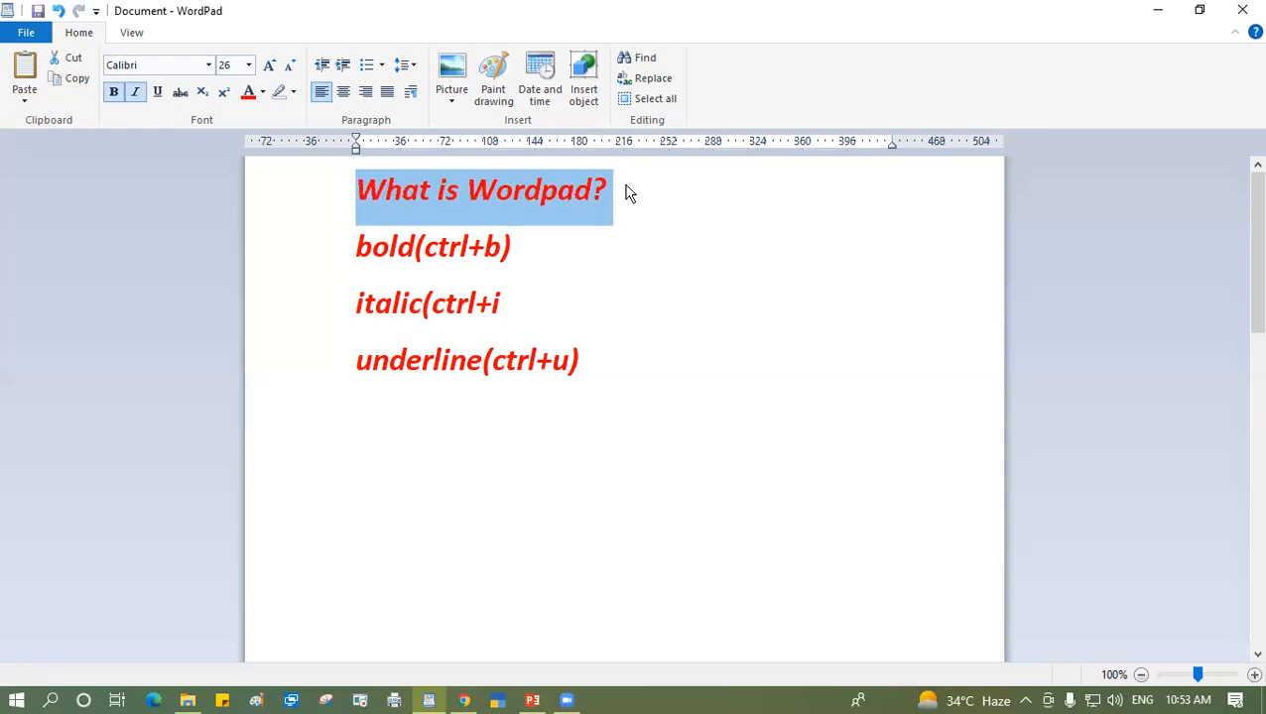
key("ctrl+u")
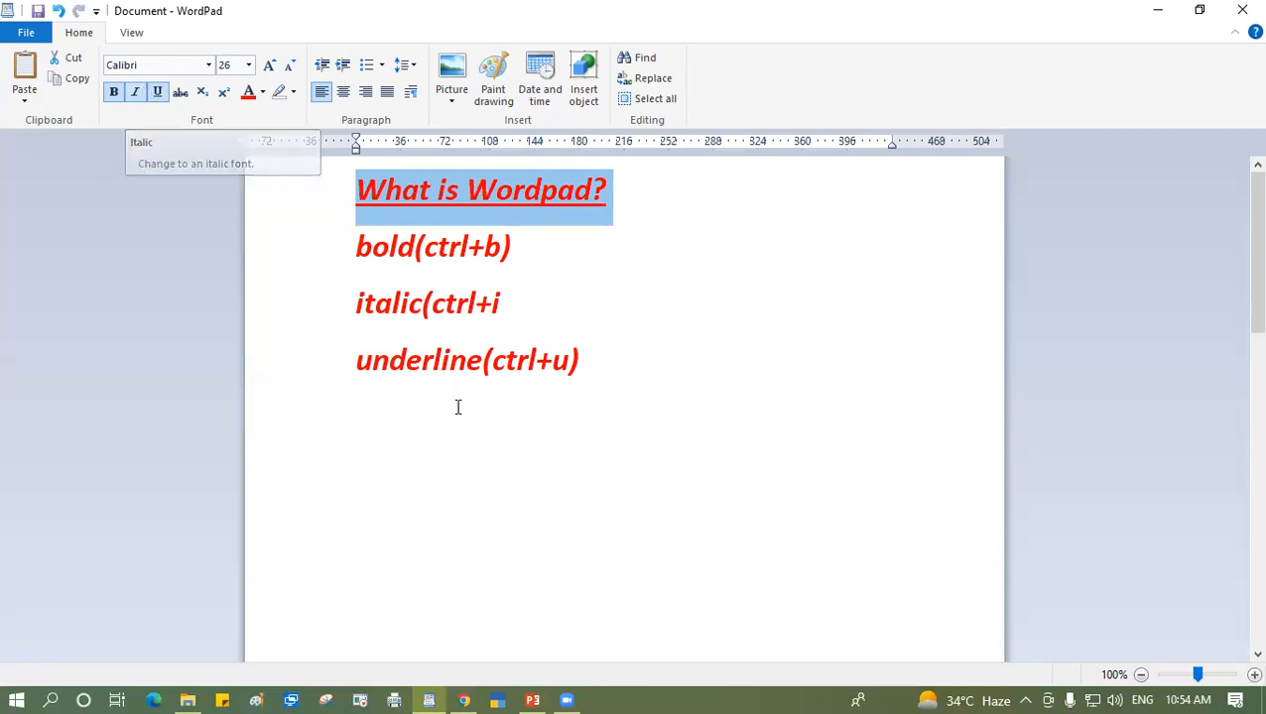
Deselect the heading, launch Word with the WINWORD run command, and create a blank document, dismissing the activation wizard.
scroll(540, 510, "down", 7)
scroll(540, 510, "up", 10)
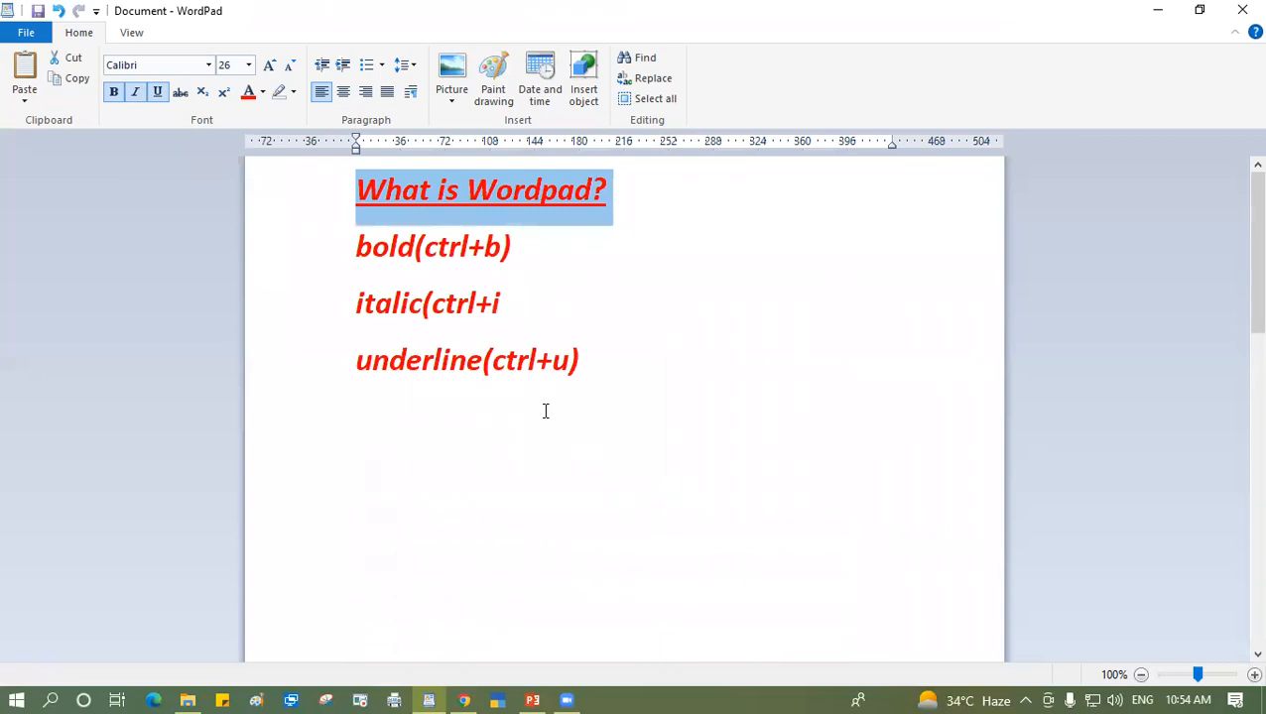
left_click(625, 454)
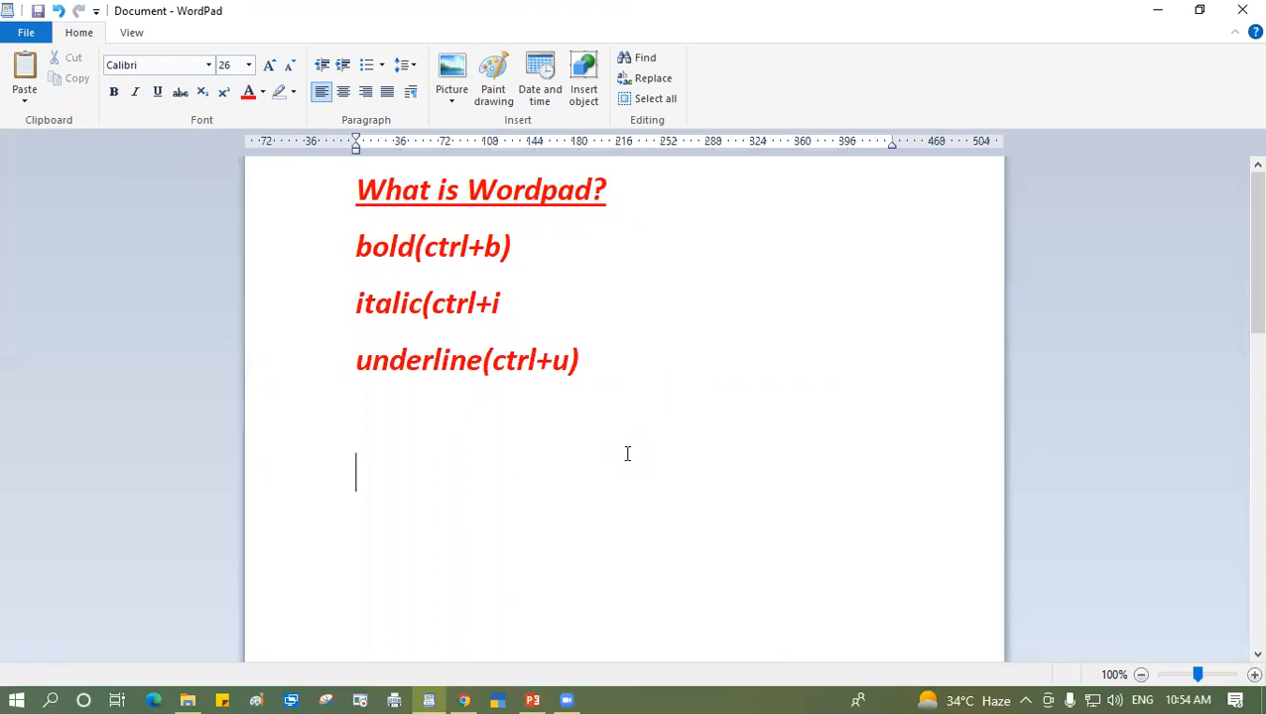
key("super+r")
type("wi")
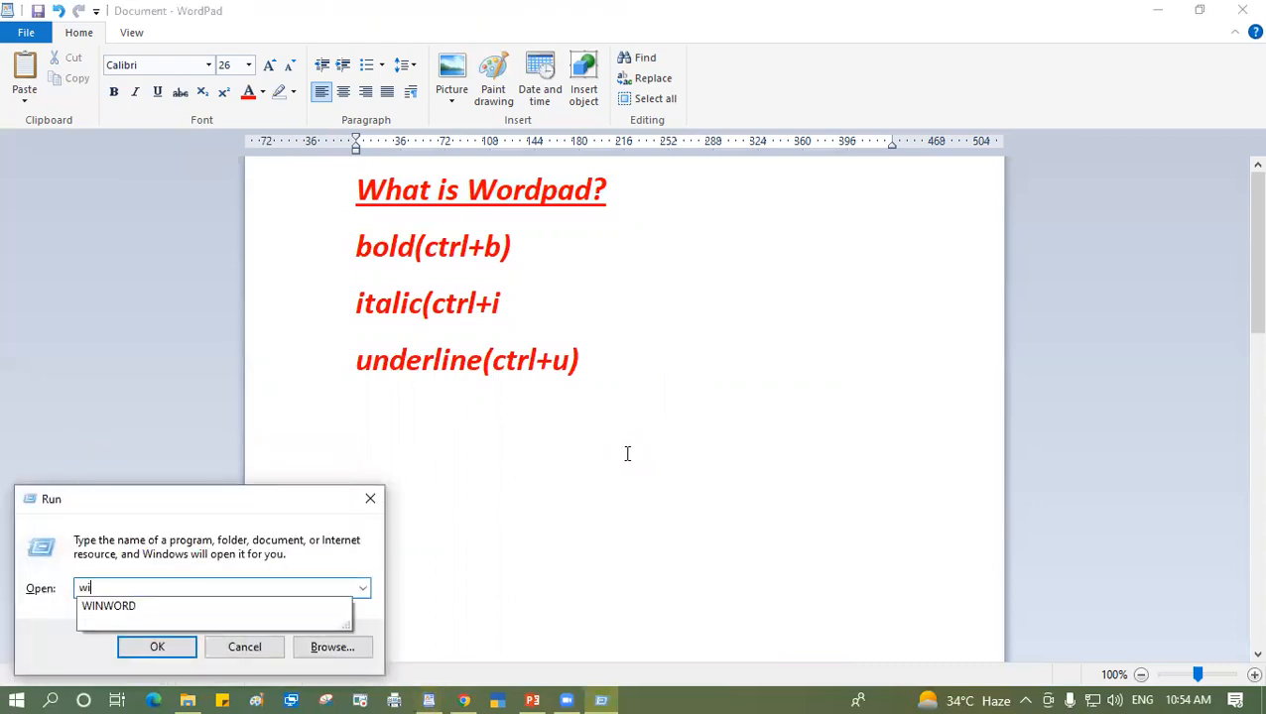
type("n")
key("Down")
key("Return")
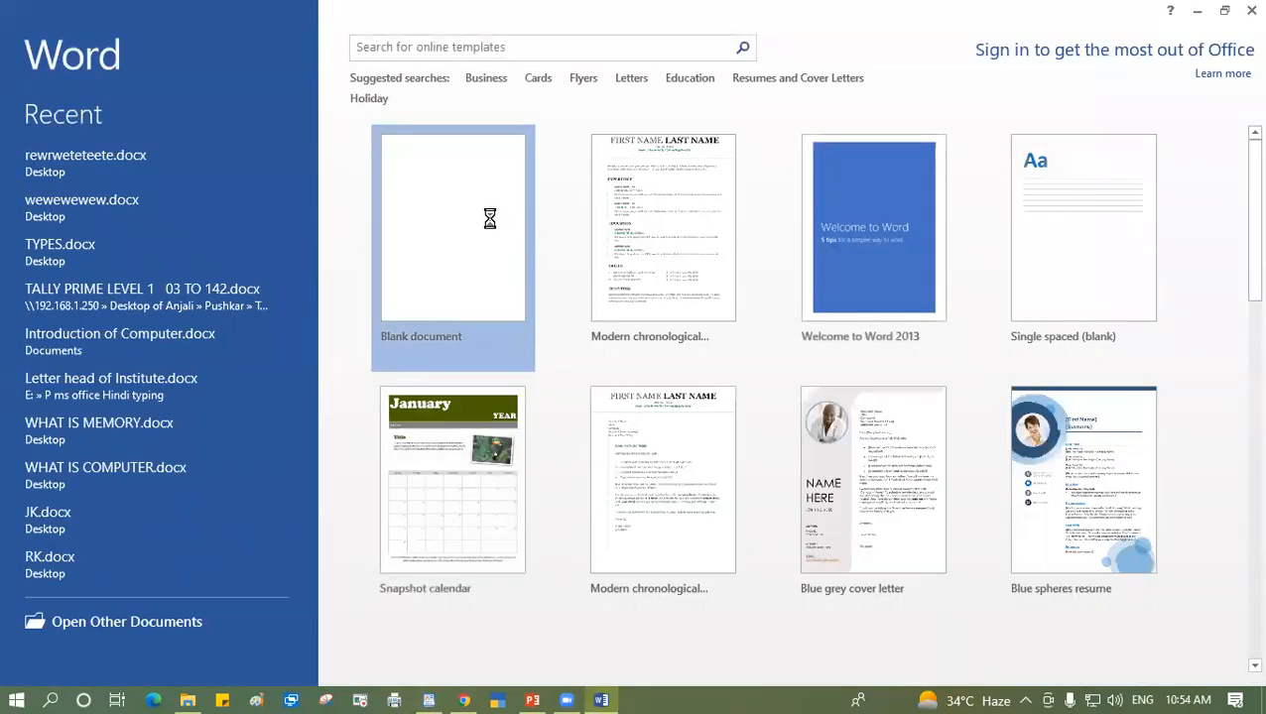
left_click(494, 218)
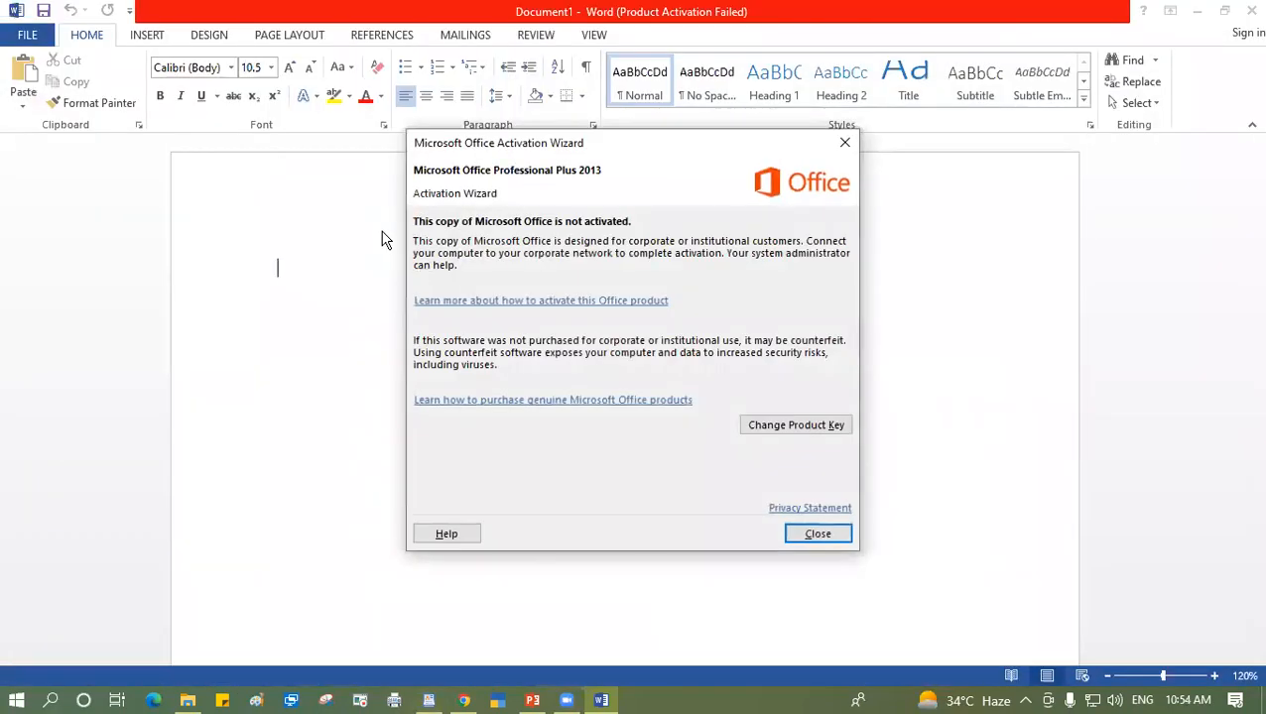
left_click(845, 143)
Generate sample paragraphs with =rand() in the blank document and copy the first two.
type("=rand")
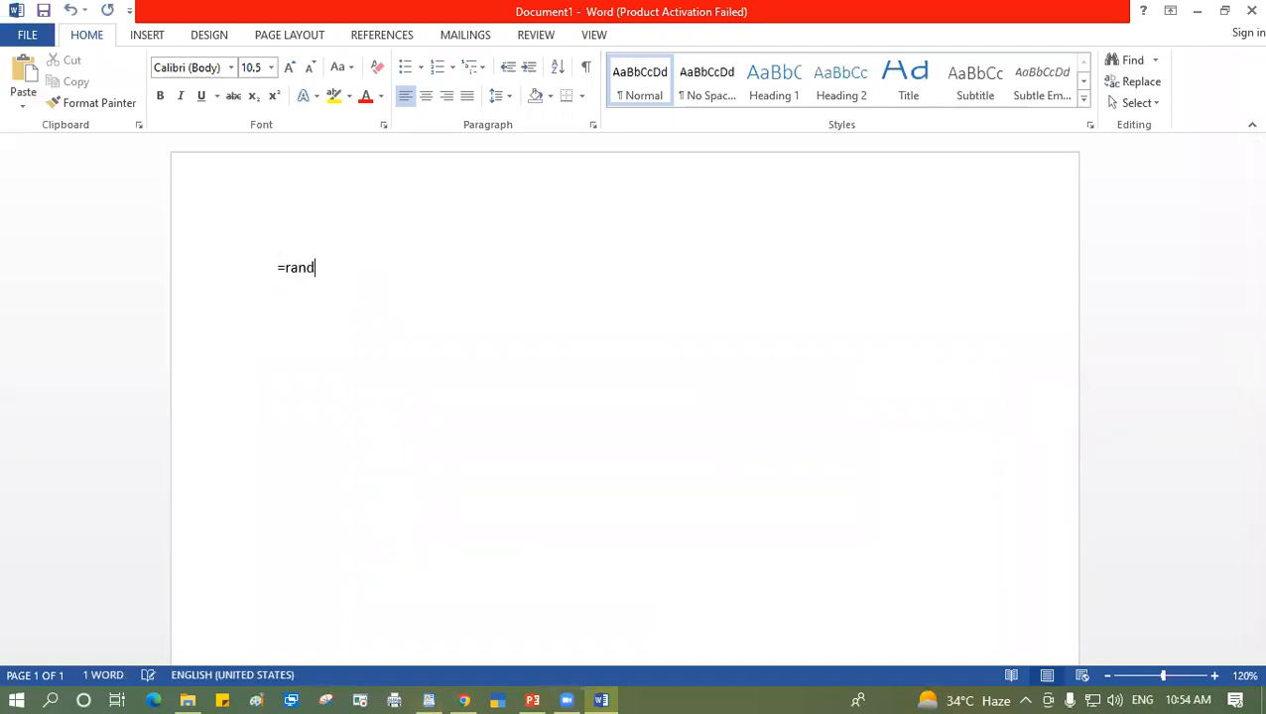
type("()")
key("Return")
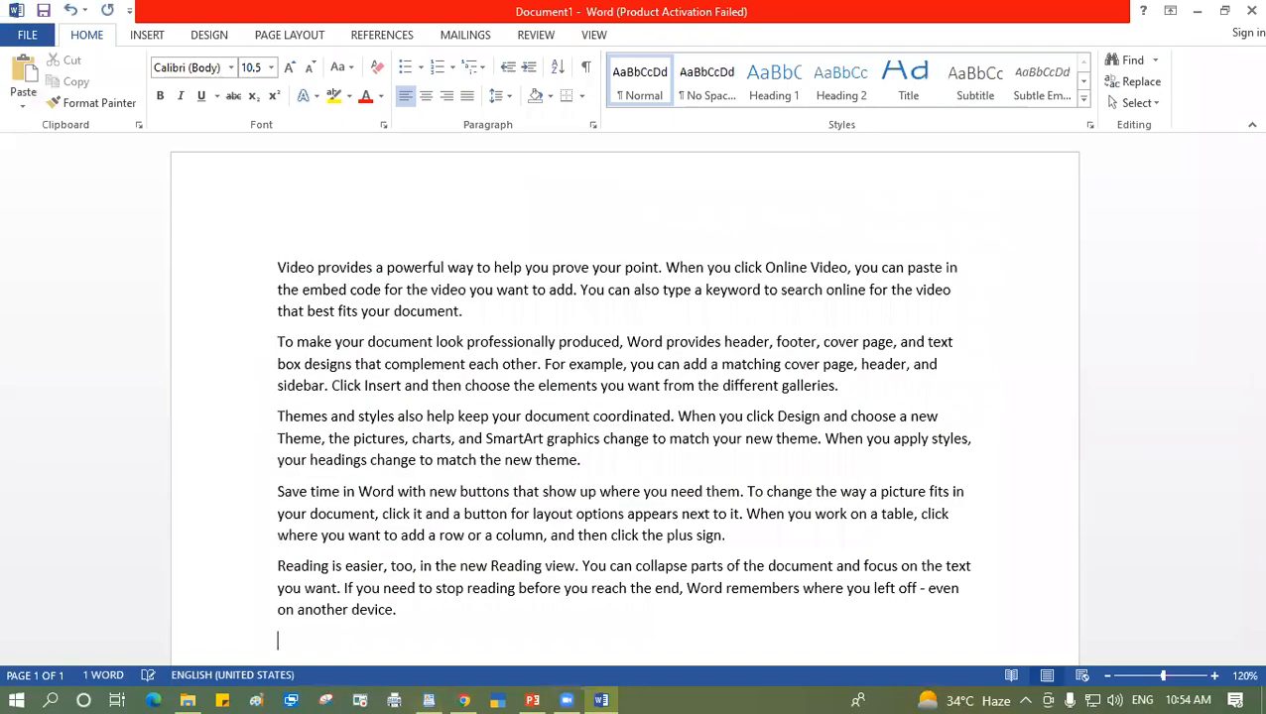
left_click_drag(277, 267, 841, 397)
key("ctrl+c")
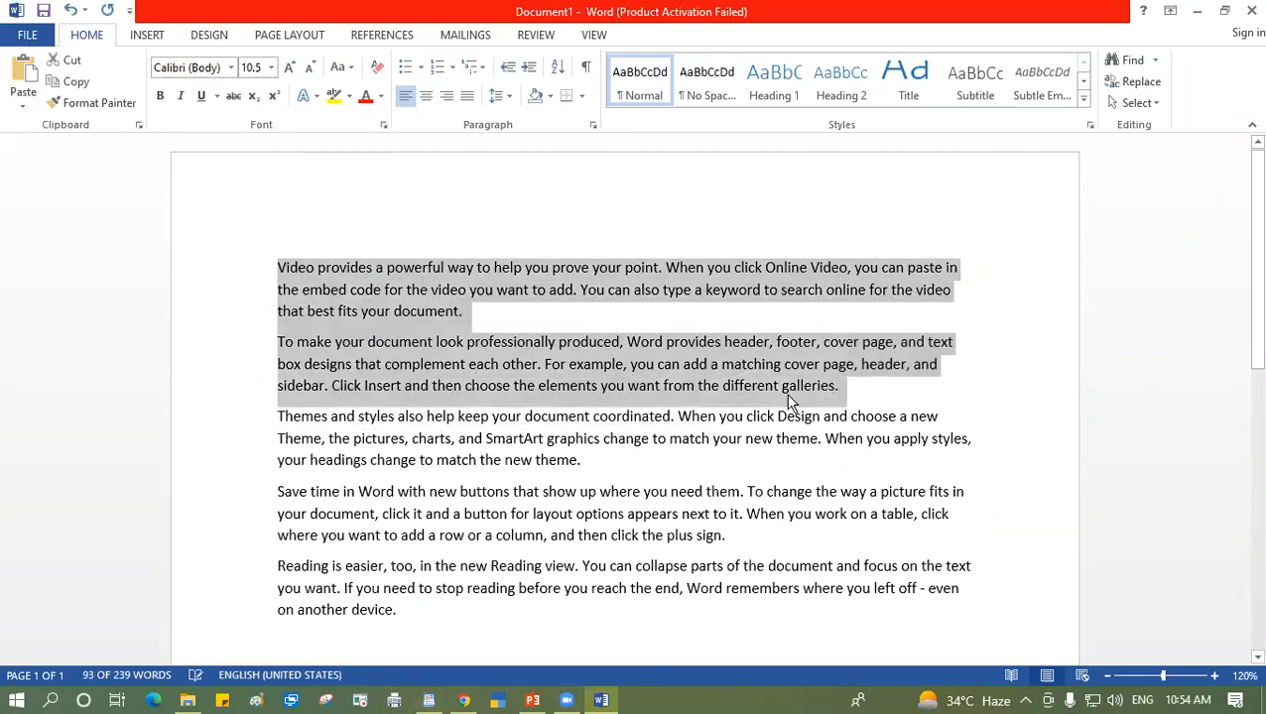
Switch back to WordPad, start a new document and paste the two copied paragraphs into it.
left_click(429, 700)
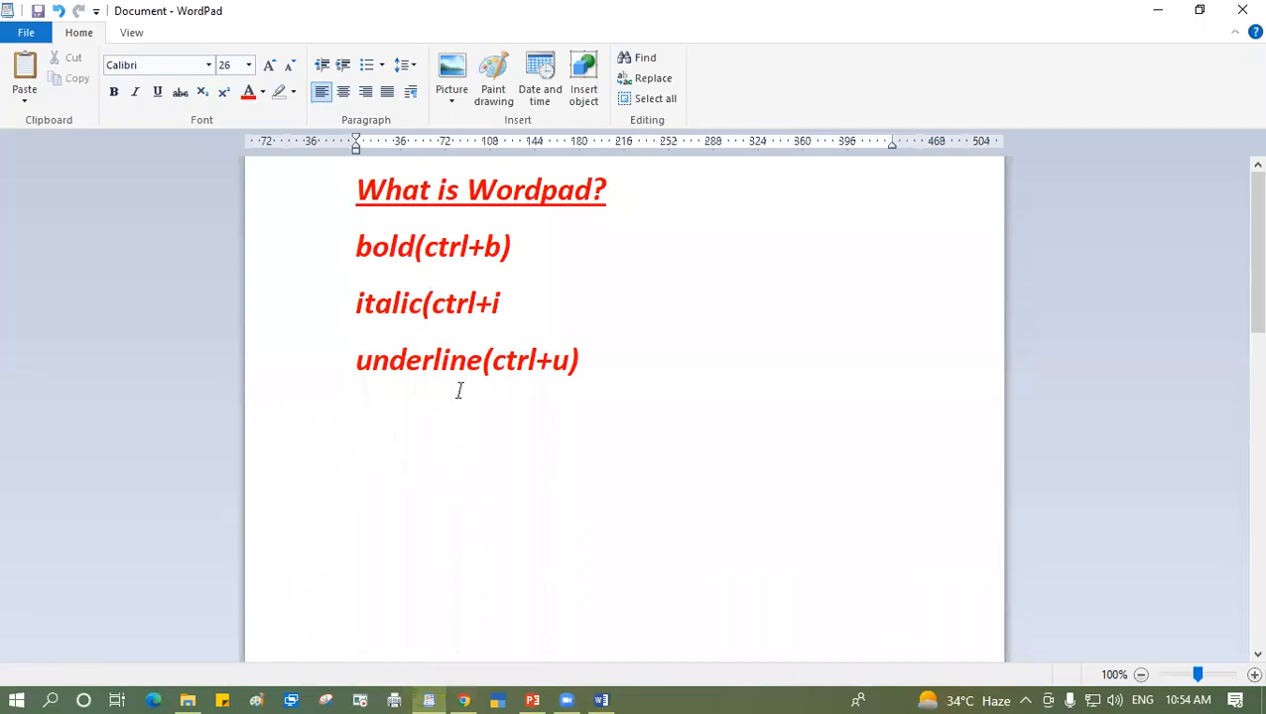
key("ctrl+n")
left_click(653, 354)
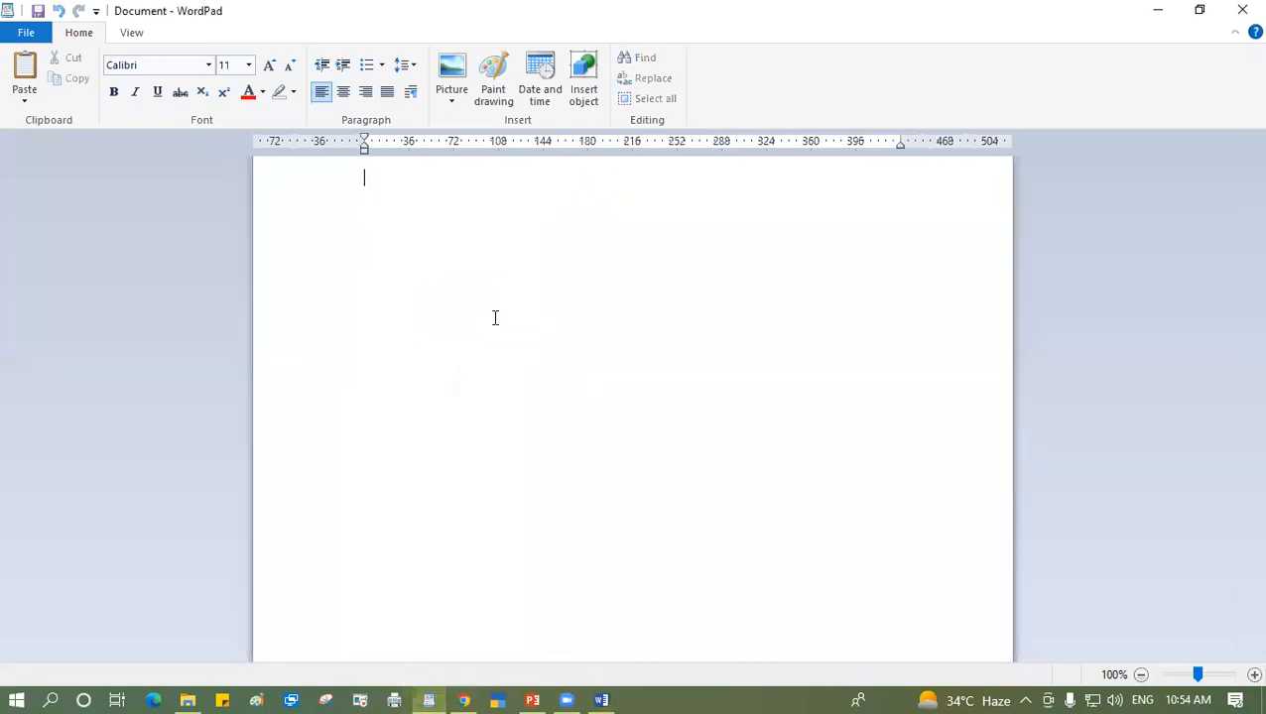
key("ctrl+v")
Insert four blank lines above the pasted paragraphs.
left_click(366, 176)
key("Return")
key("Return")
key("Return")
key("Return")
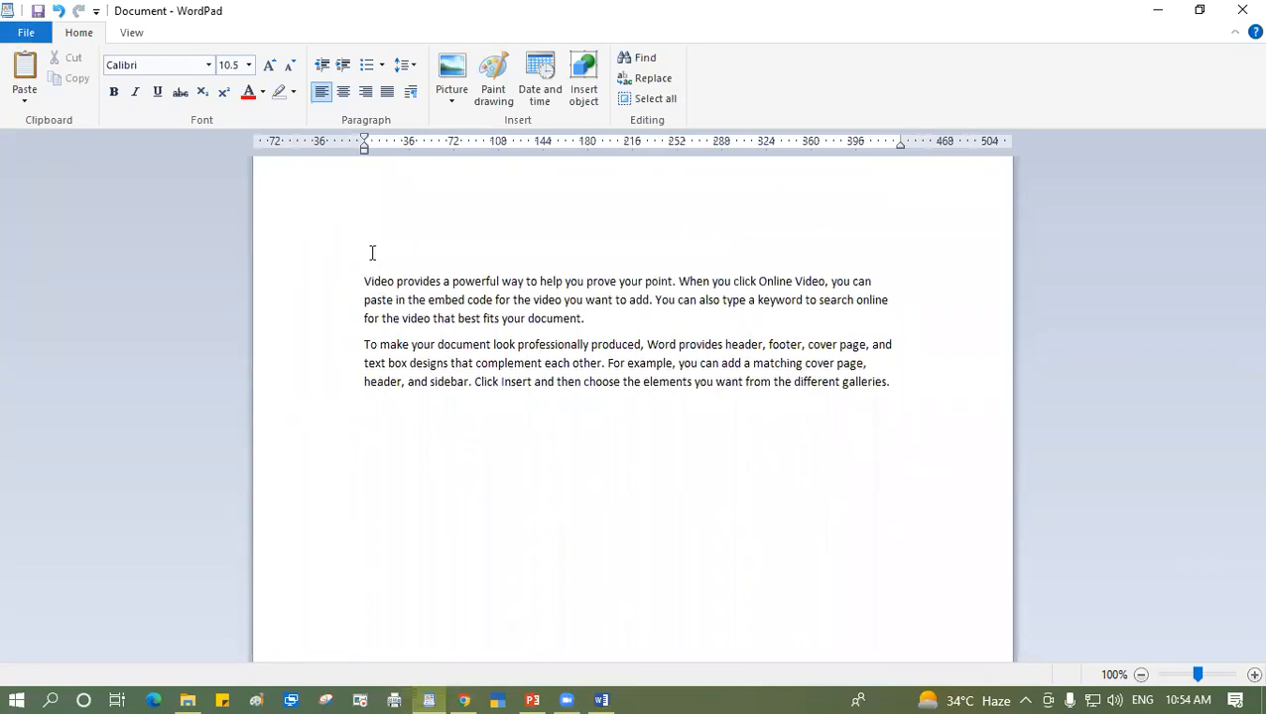
Set the font size of both pasted paragraphs to 26.
left_click_drag(360, 282, 918, 393)
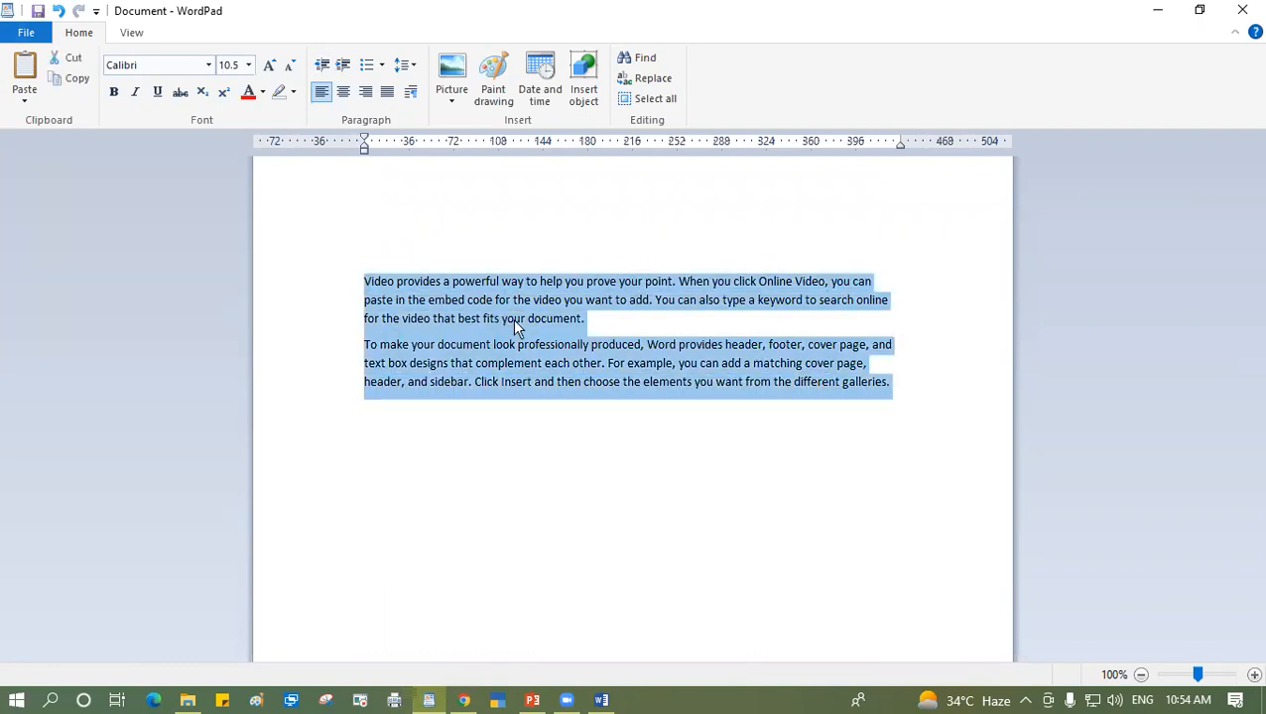
left_click(248, 65)
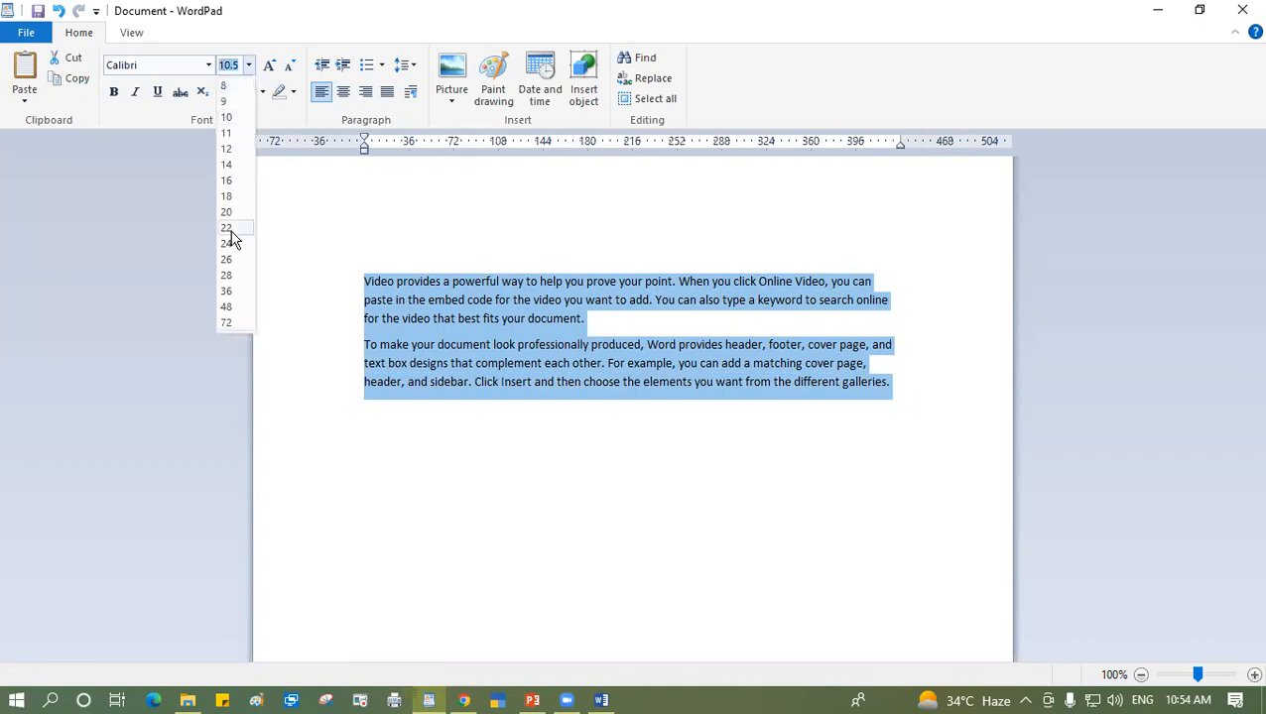
left_click(229, 259)
left_click(797, 327)
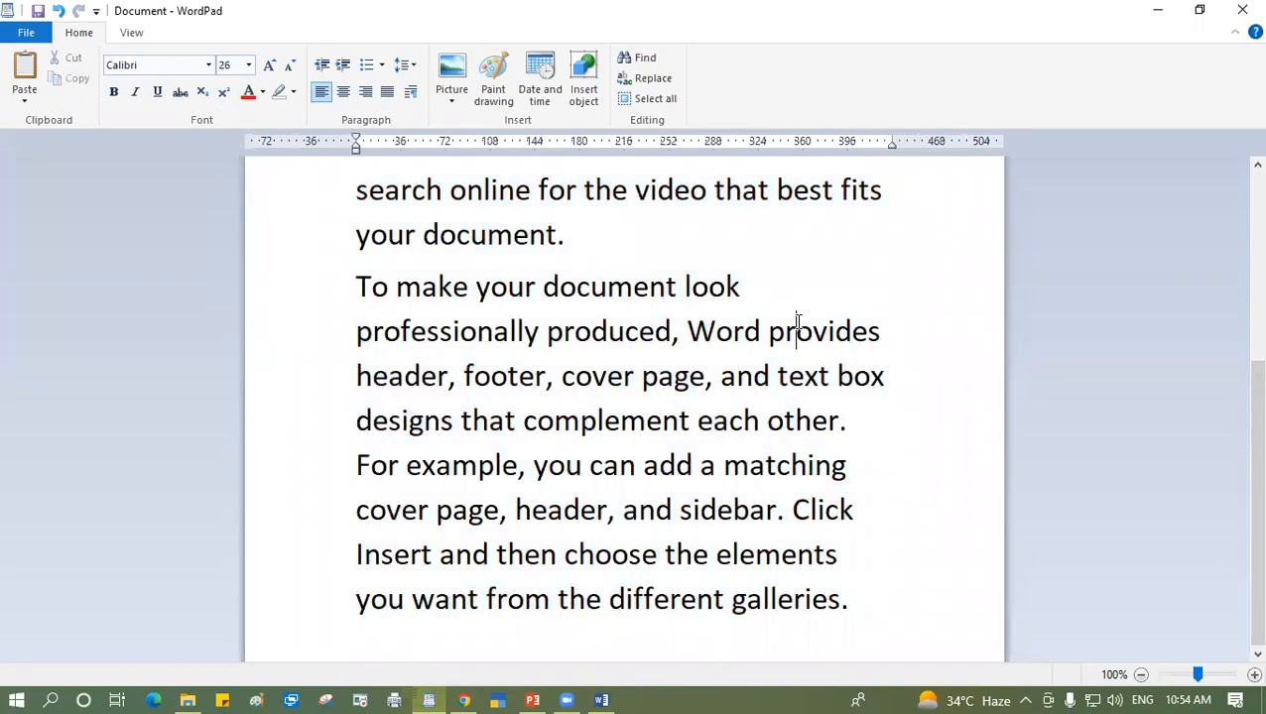
Change the font of the first paragraph, beginning "Video provides", to Comic Sans MS and place the cursor at its end.
scroll(797, 322, "up", 3)
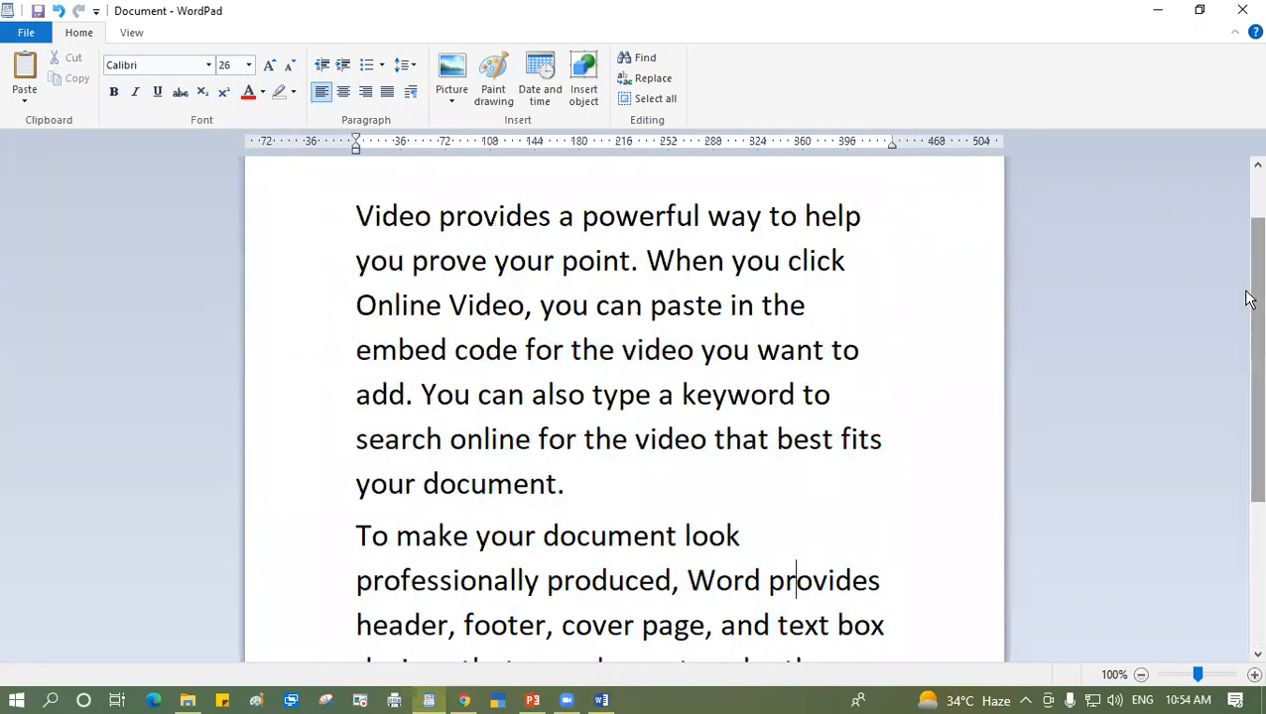
scroll(1247, 230, "up", 1)
mouse_move(363, 290)
left_mouse_down()
mouse_move(389, 340)
mouse_move(466, 422)
mouse_move(745, 515)
mouse_move(941, 527)
mouse_move(760, 517)
mouse_move(582, 539)
mouse_move(560, 564)
mouse_move(443, 467)
mouse_move(361, 294)
left_mouse_up()
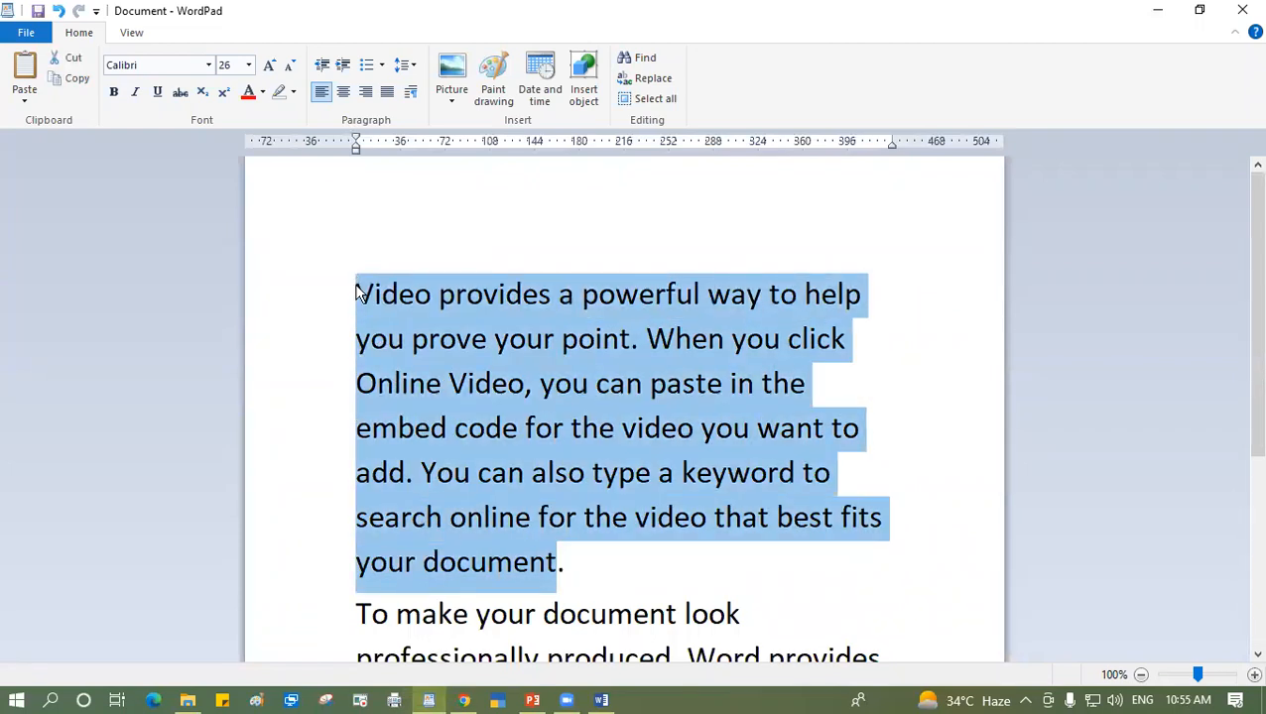
left_click(209, 66)
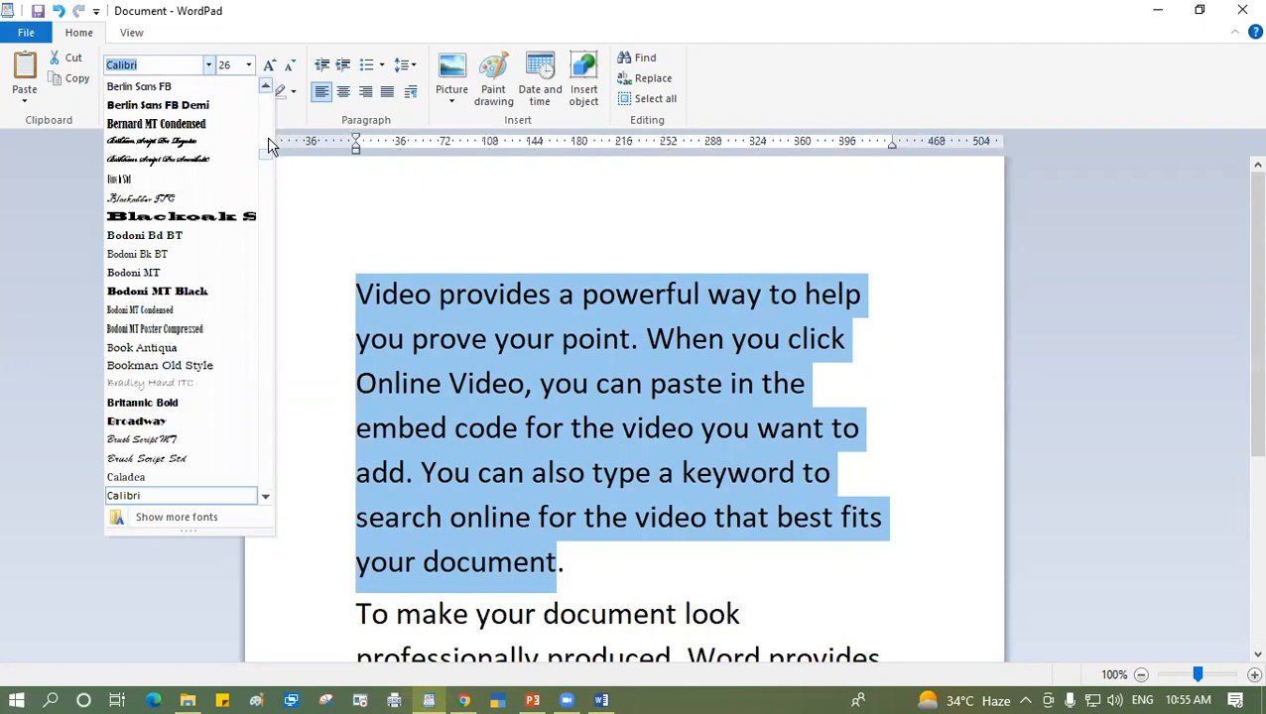
left_click_drag(271, 155, 262, 173)
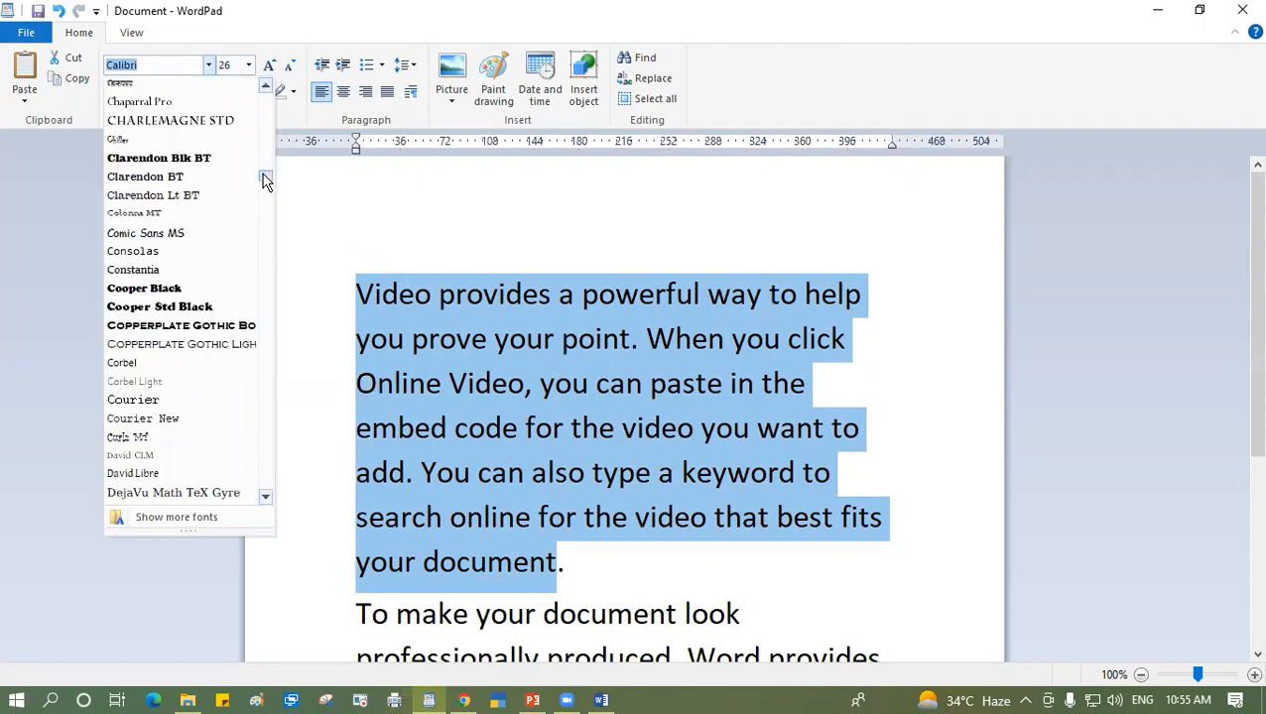
left_click(165, 235)
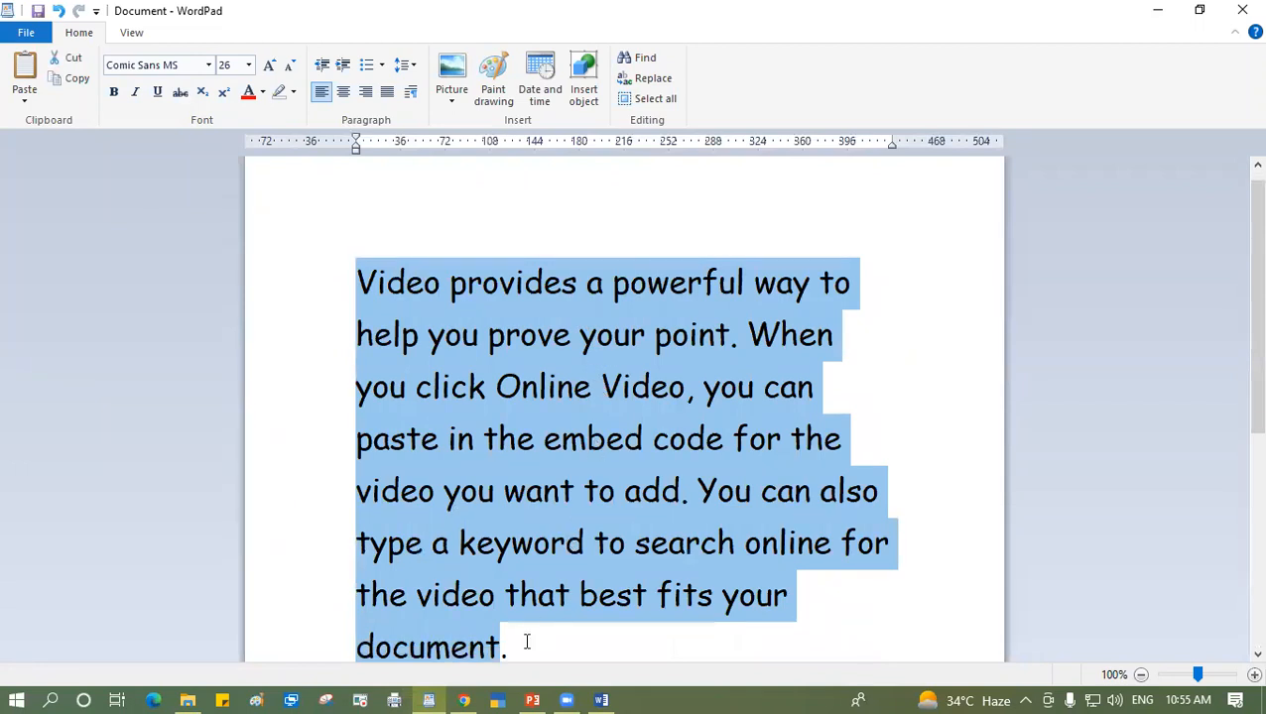
left_click(520, 655)
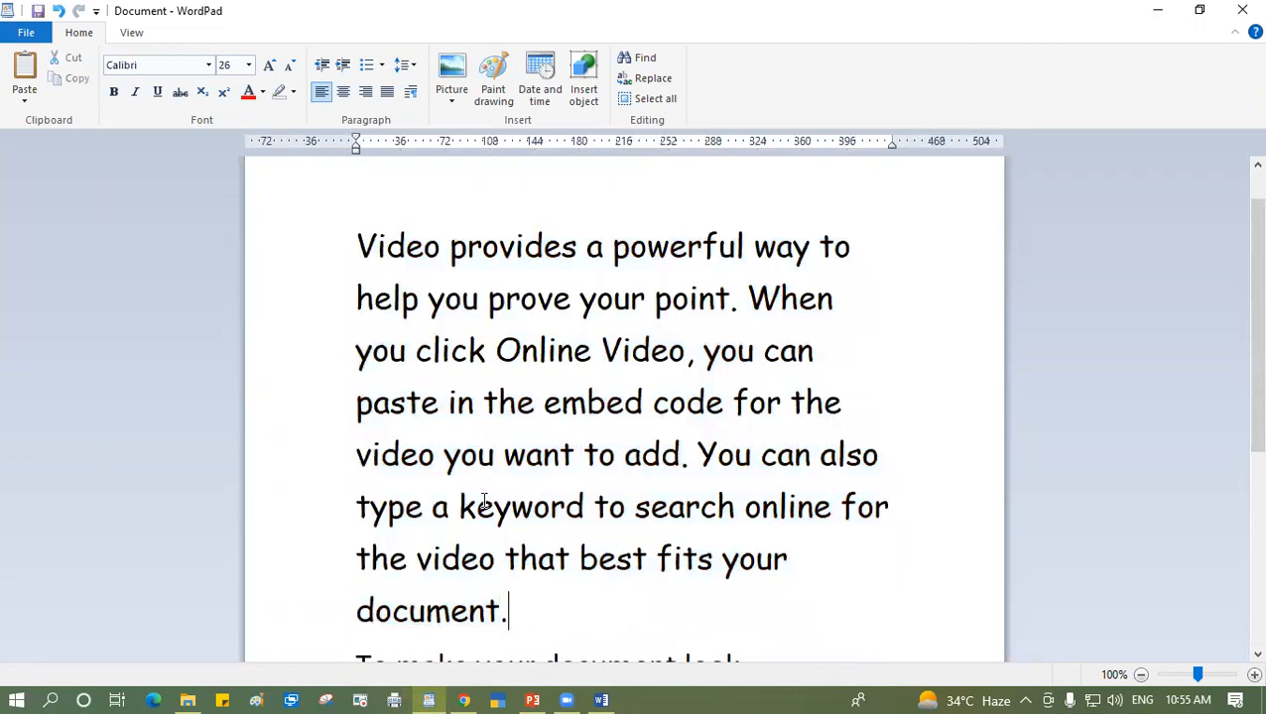
Change the font of the first paragraph, beginning "Video provides", to Algerian.
left_click_drag(355, 246, 511, 602)
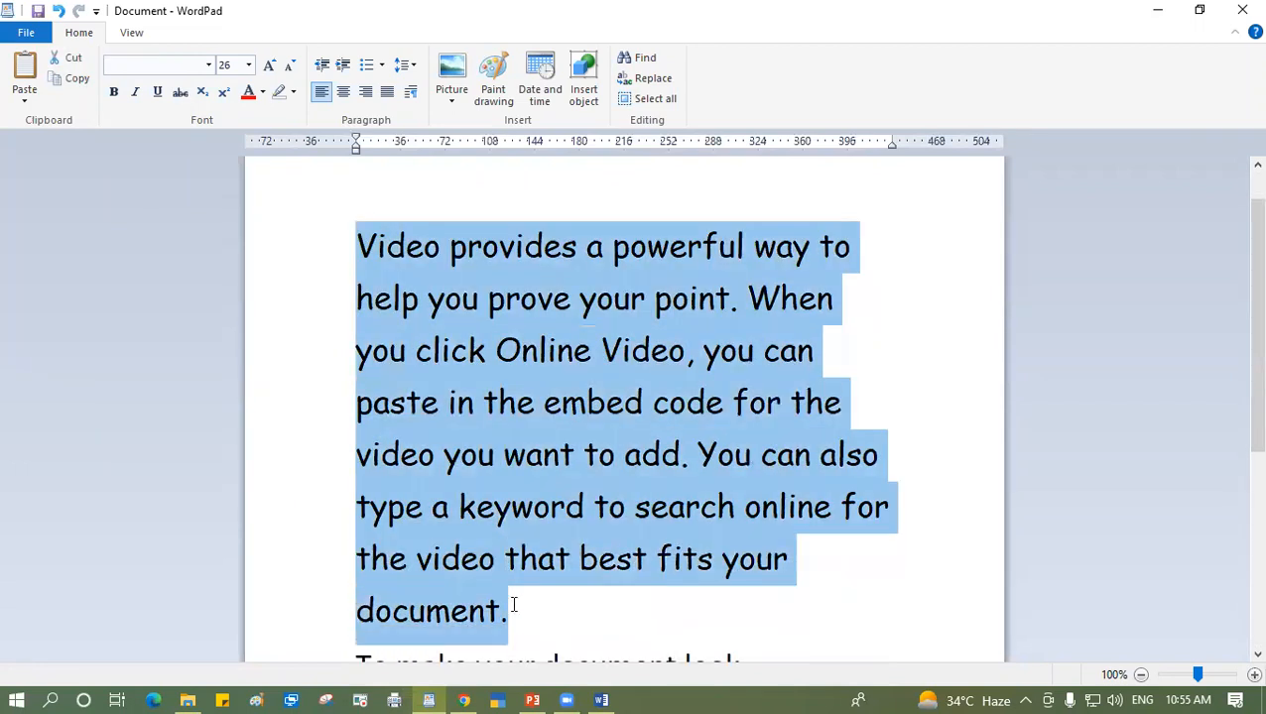
left_click(210, 64)
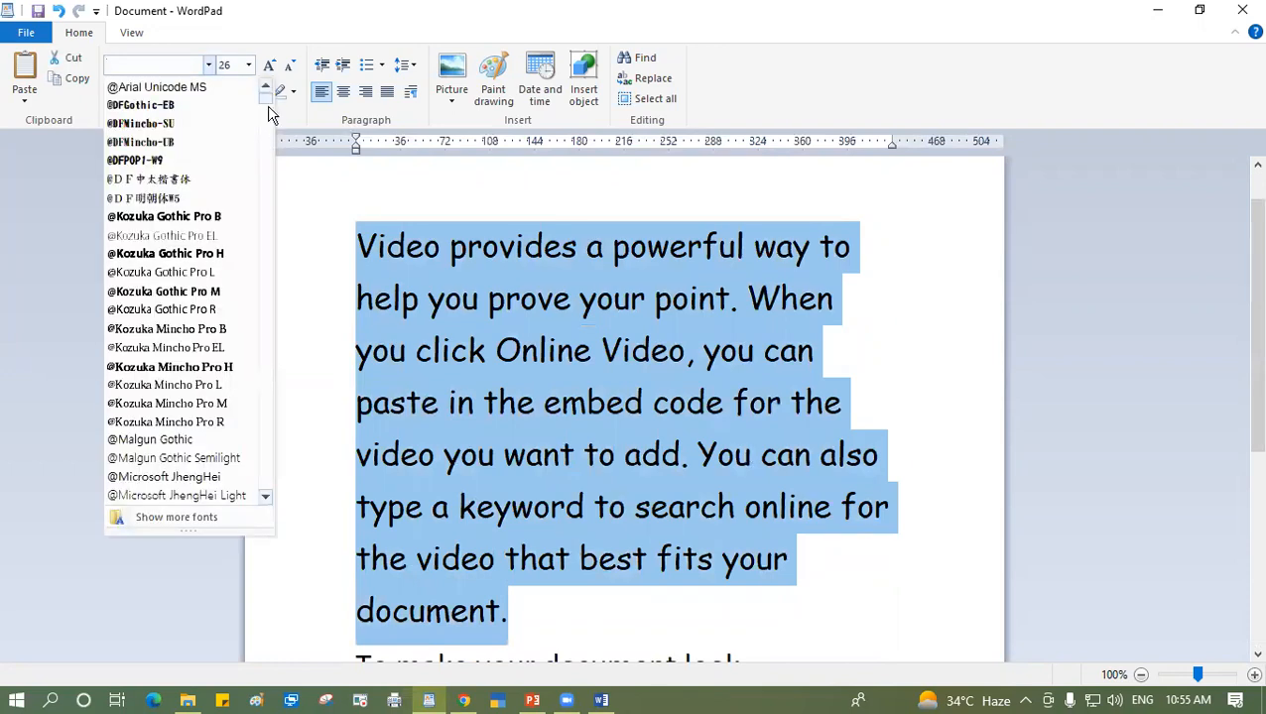
left_click(265, 495)
left_click_drag(265, 495, 265, 495)
left_click(163, 390)
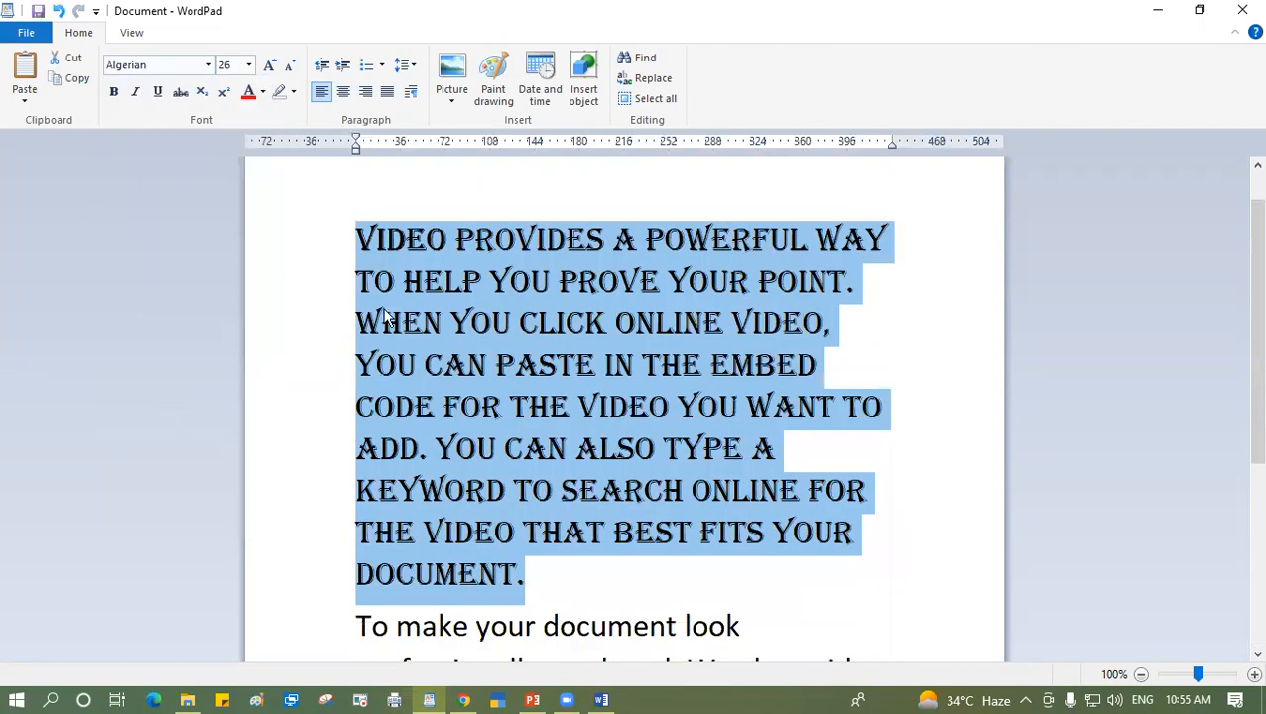
left_click(551, 581)
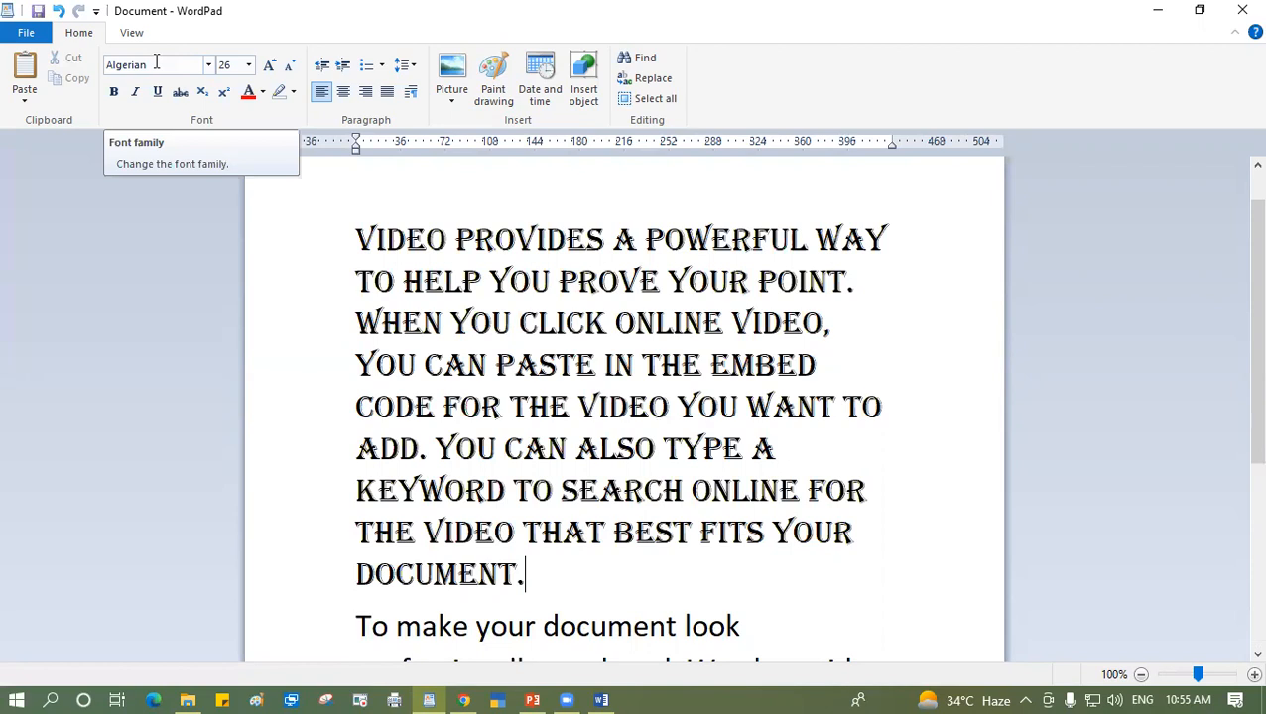
Set the font of the first paragraph, beginning "Video provides", to Arial.
left_click_drag(527, 580, 335, 232)
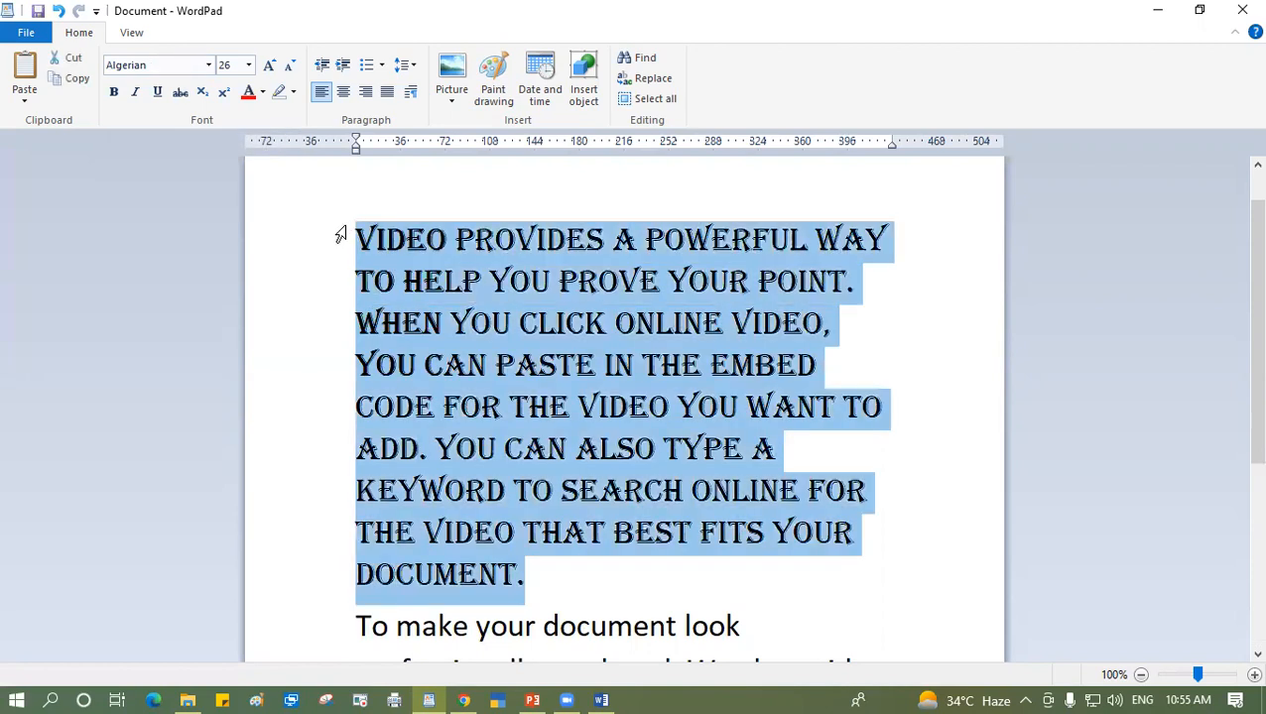
left_click(209, 65)
scroll(233, 211, "up", 10)
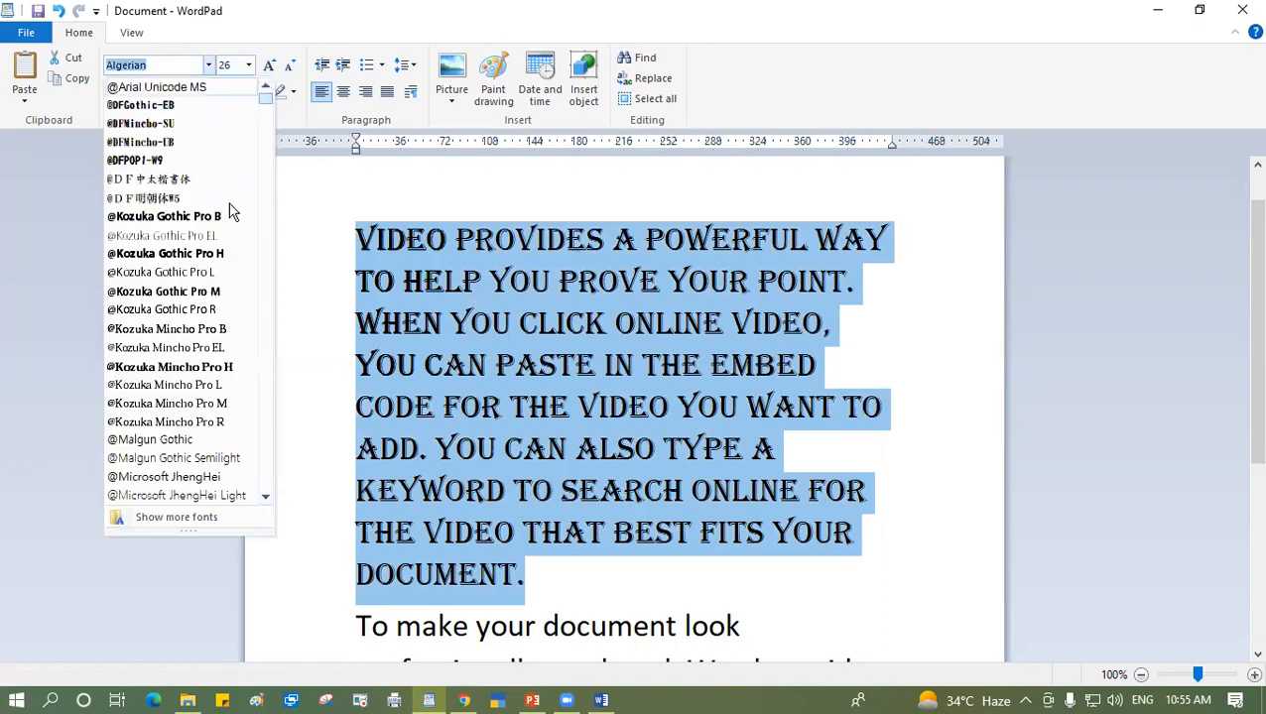
scroll(218, 479, "down", 10)
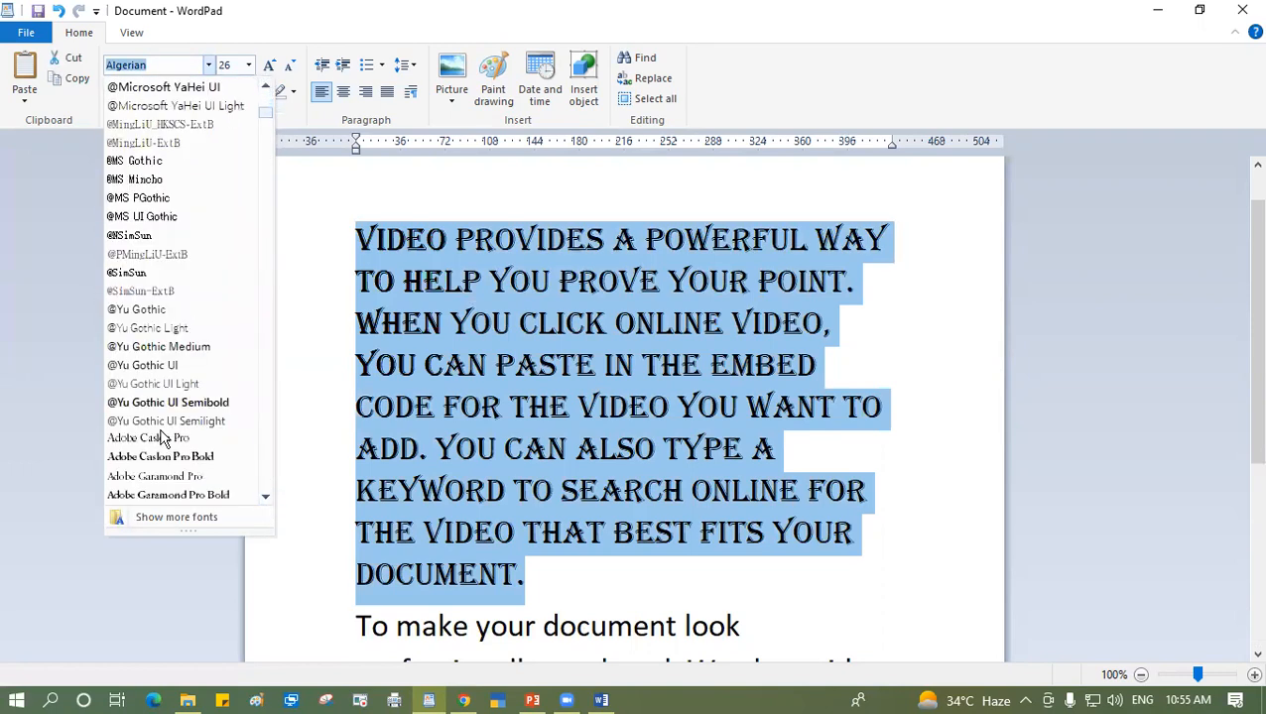
scroll(179, 358, "down", 4)
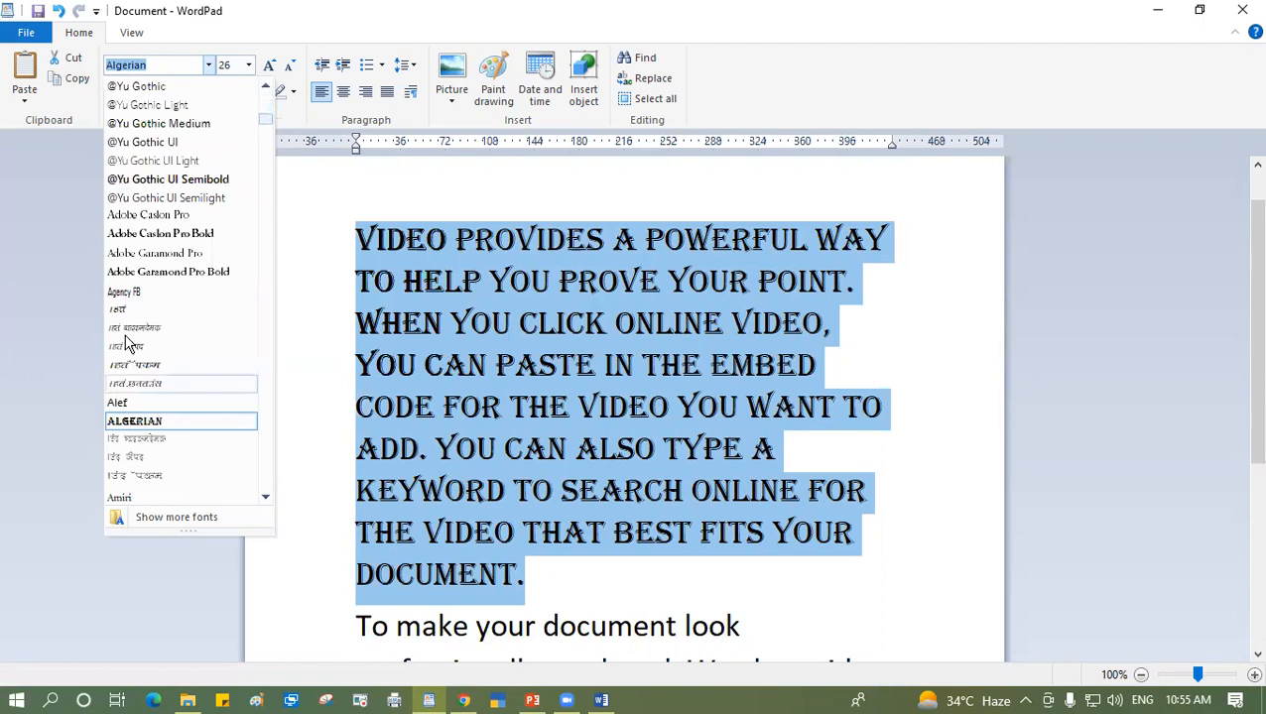
scroll(168, 323, "down", 4)
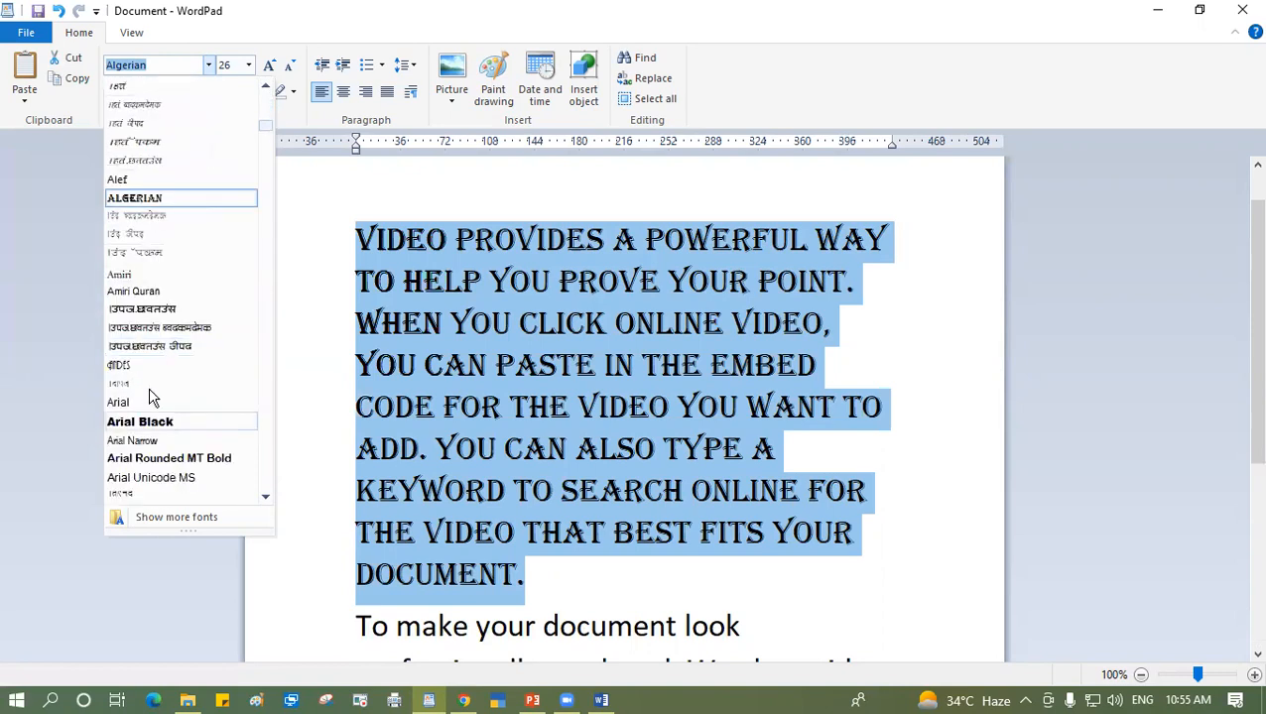
left_click(167, 402)
left_click(657, 519)
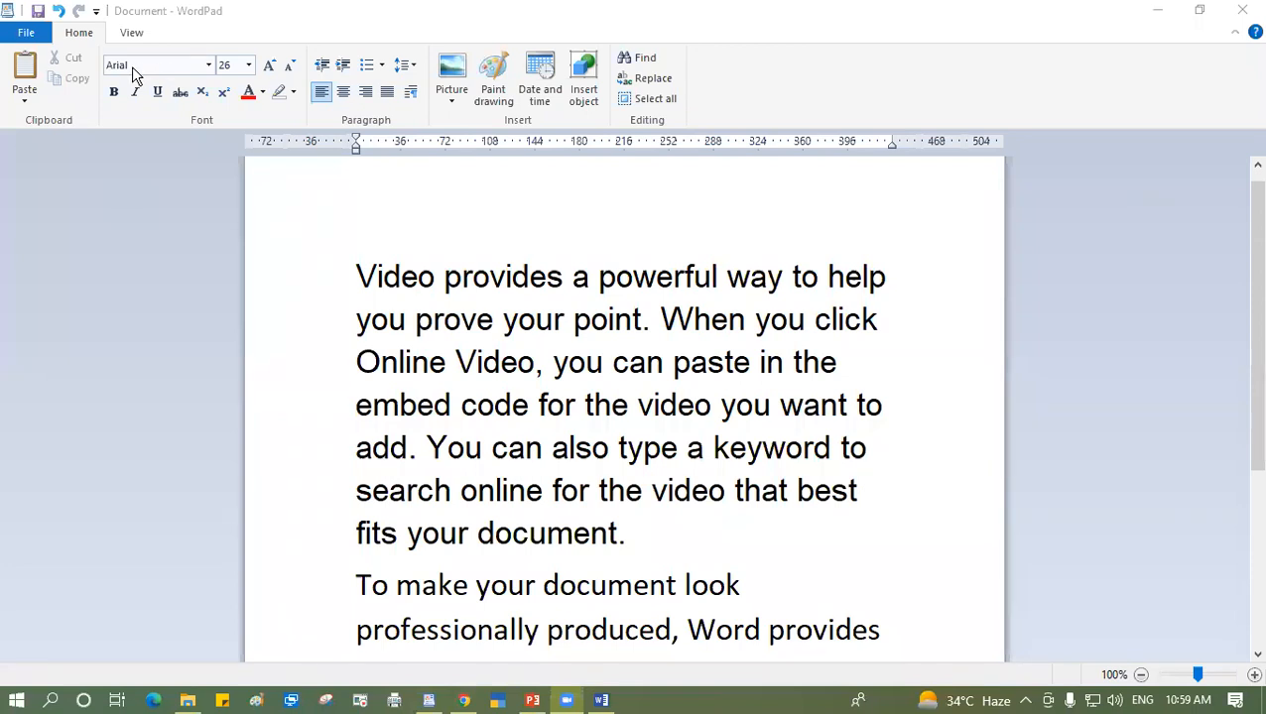
left_click(627, 533)
left_click_drag(356, 276, 890, 637)
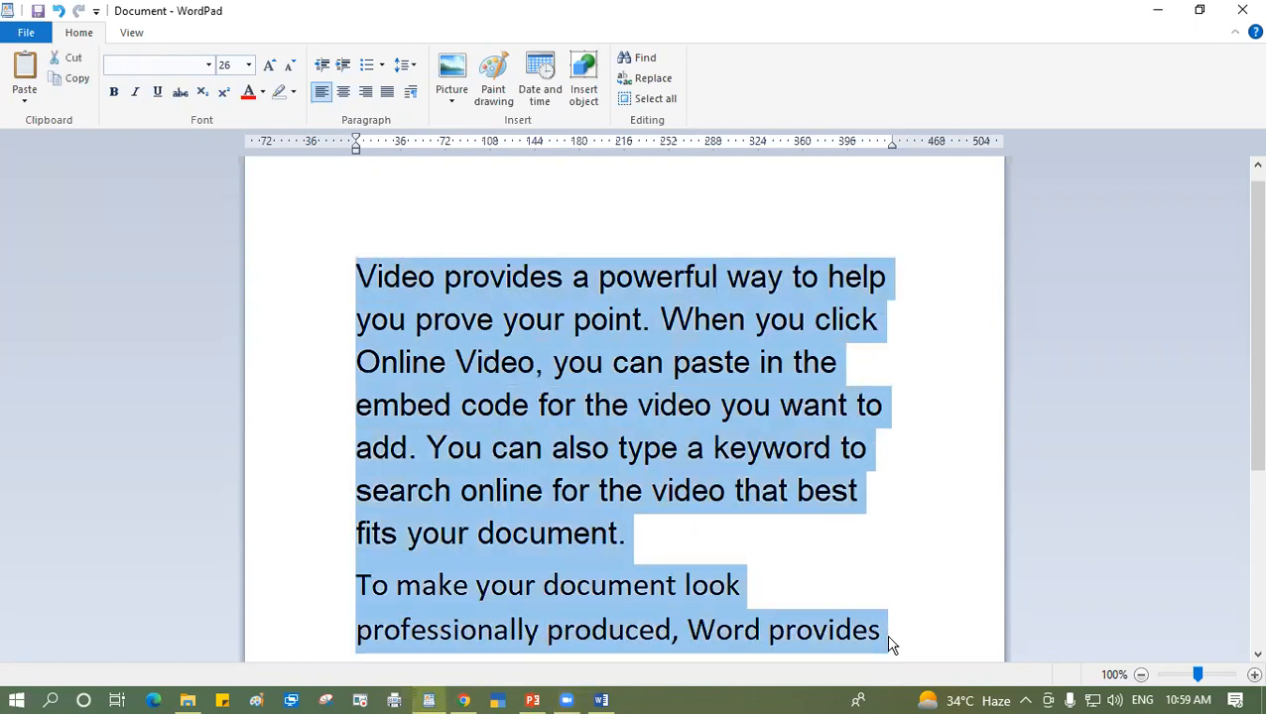
left_click(889, 636)
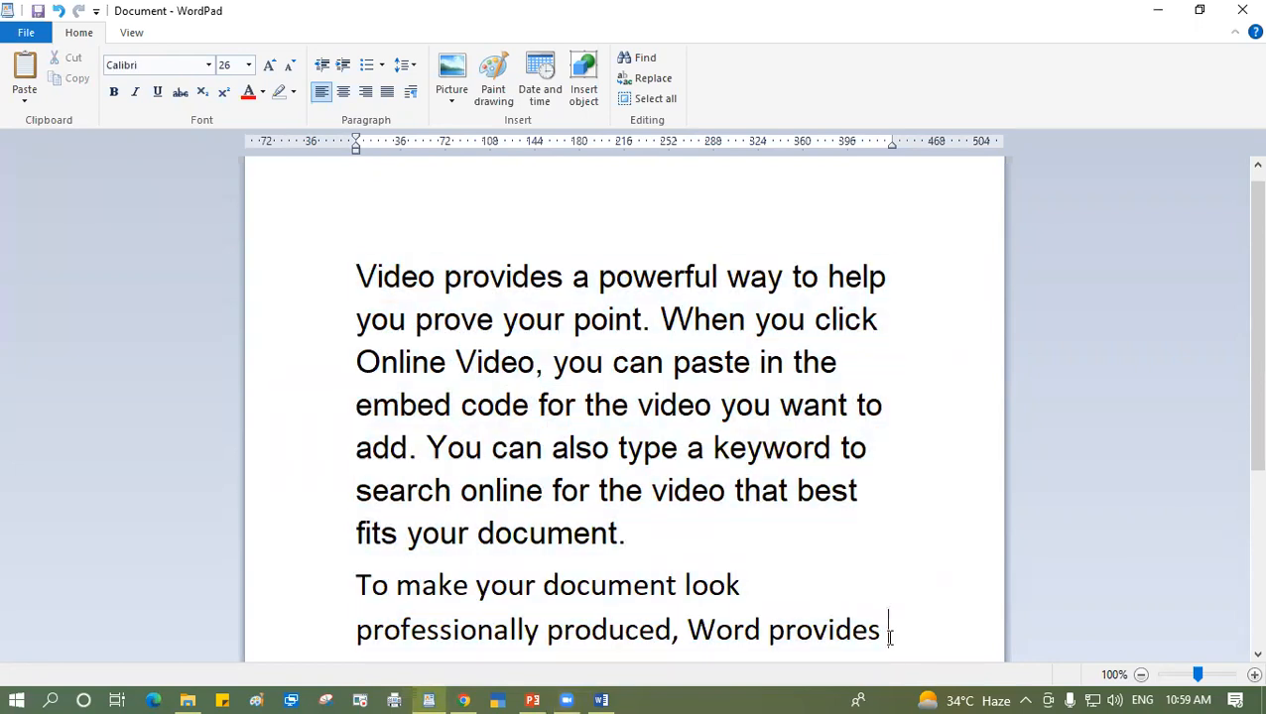
Save the document to the Desktop in Rich Text Format under the file name data.
left_click(26, 36)
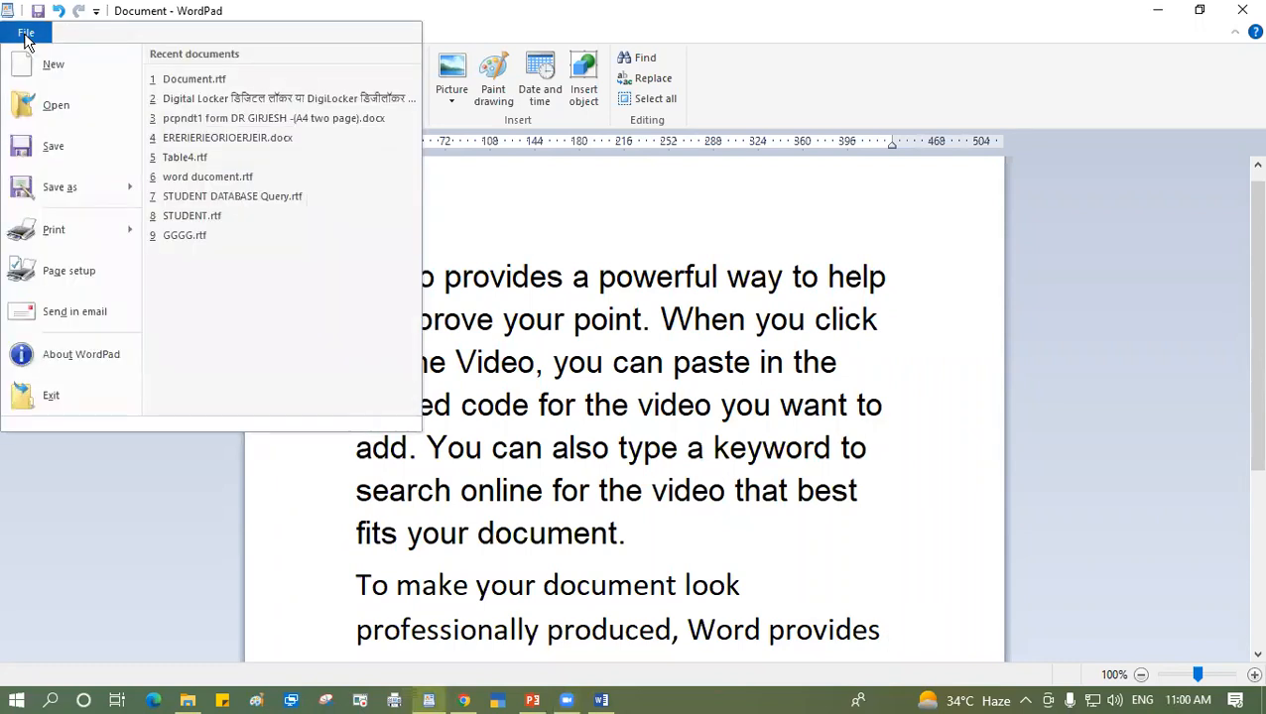
left_click(55, 147)
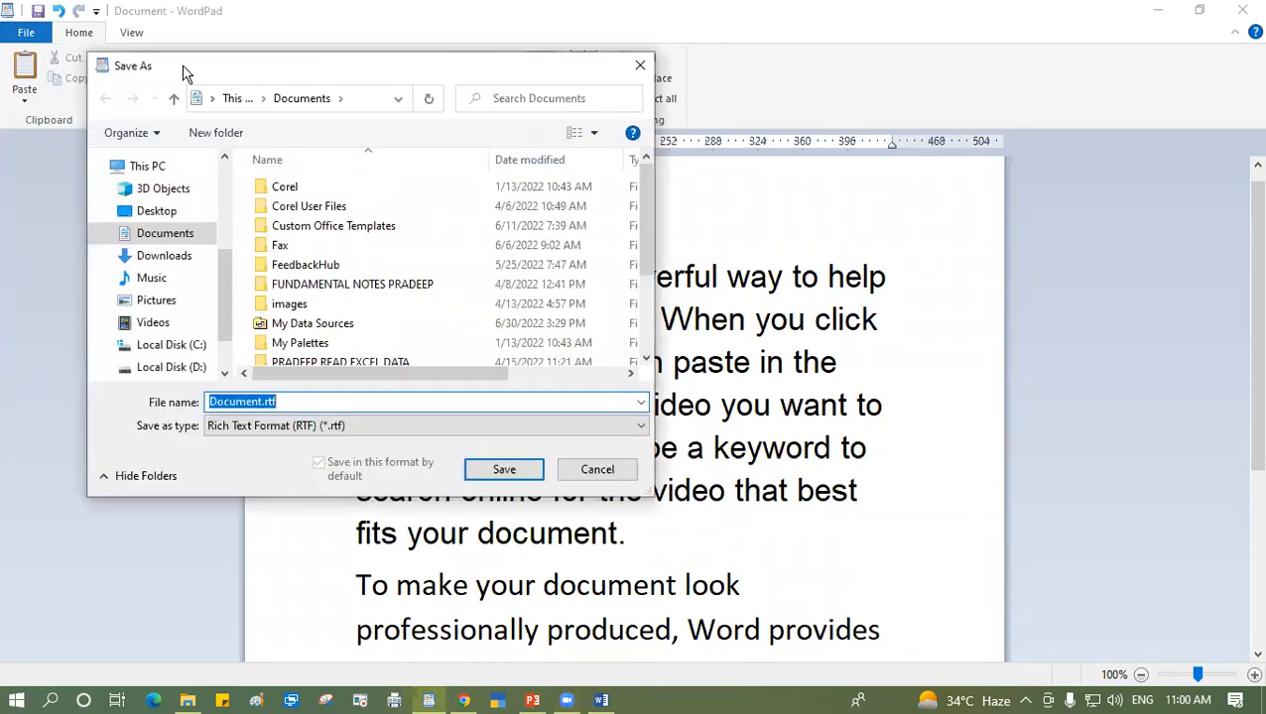
left_click_drag(183, 73, 242, 58)
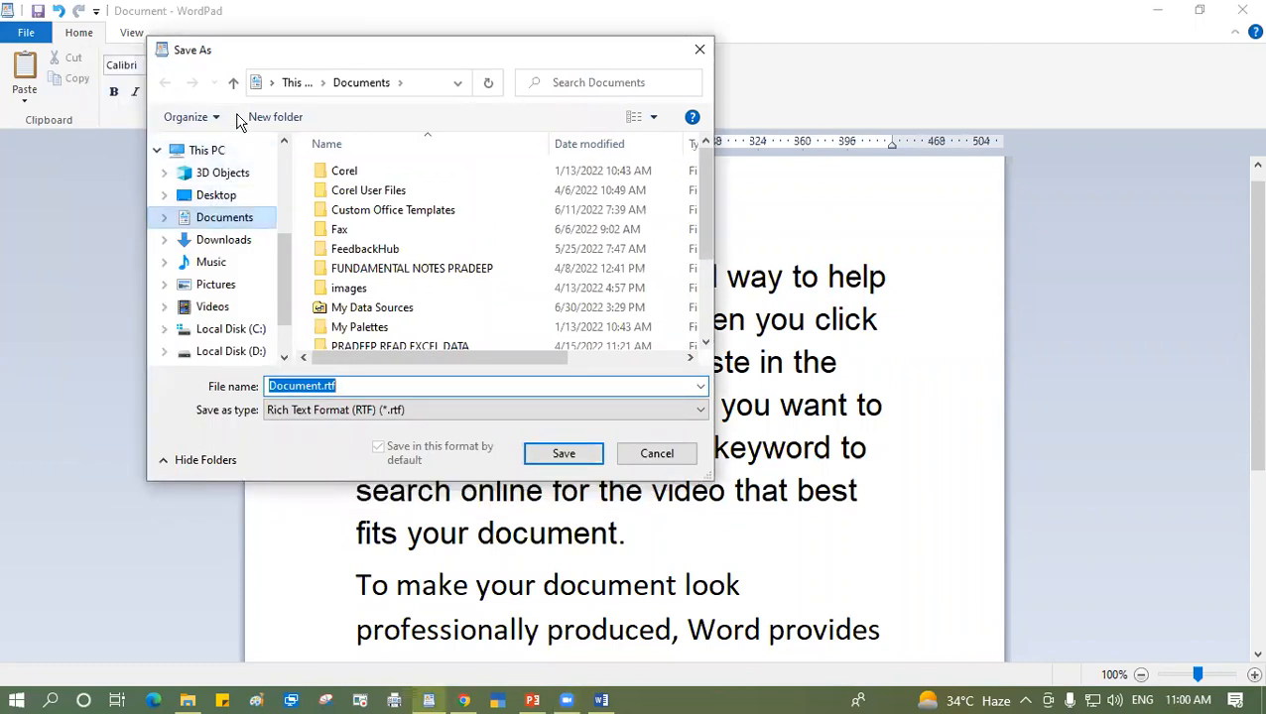
left_click_drag(222, 49, 298, 29)
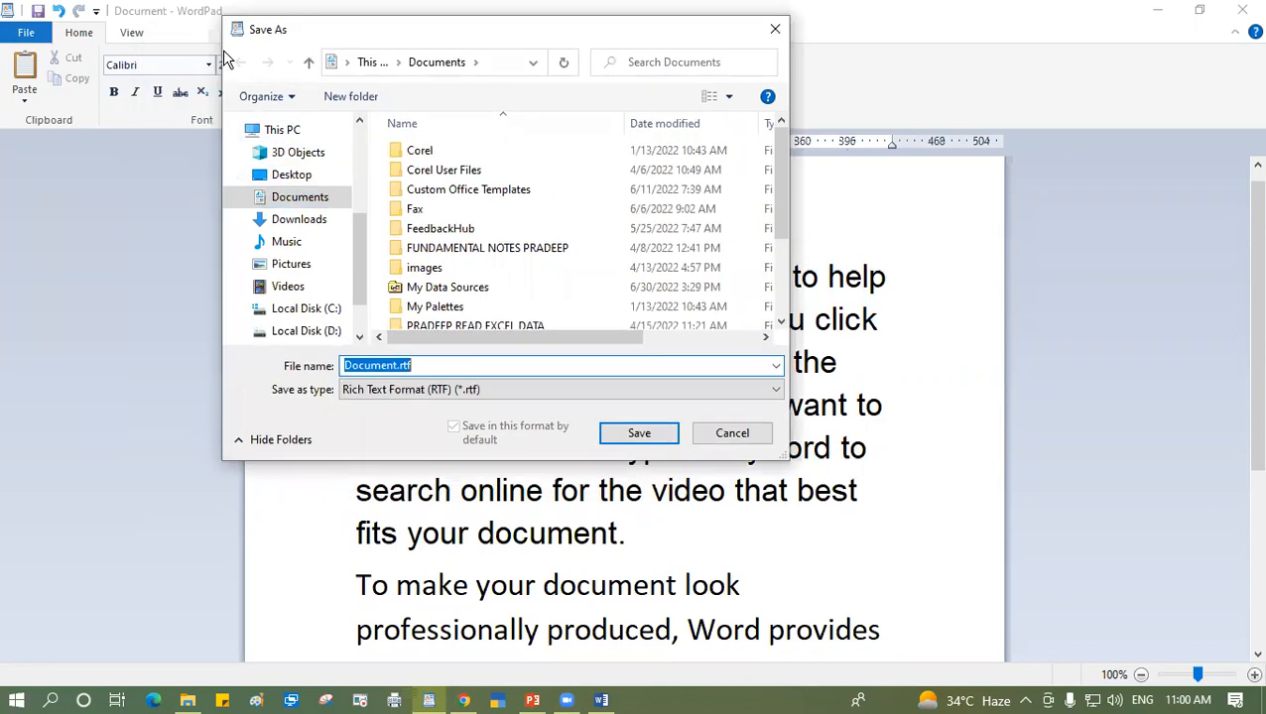
left_click(289, 179)
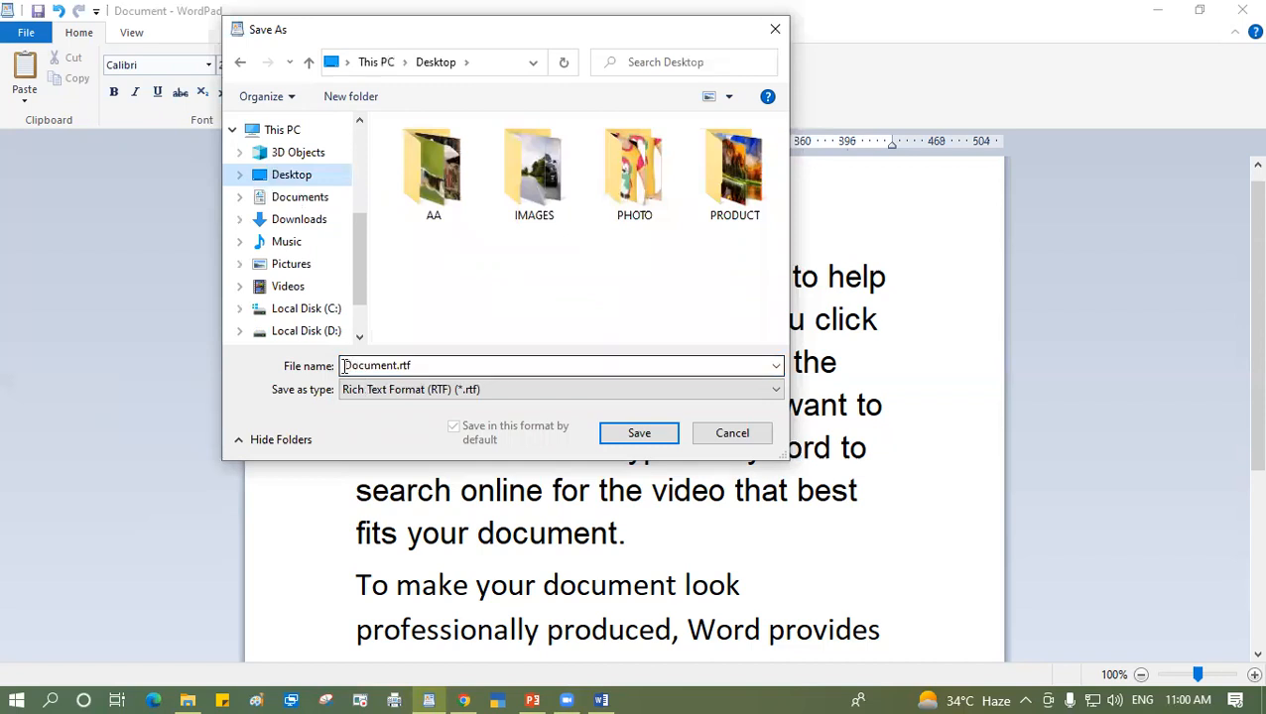
double_click(417, 366)
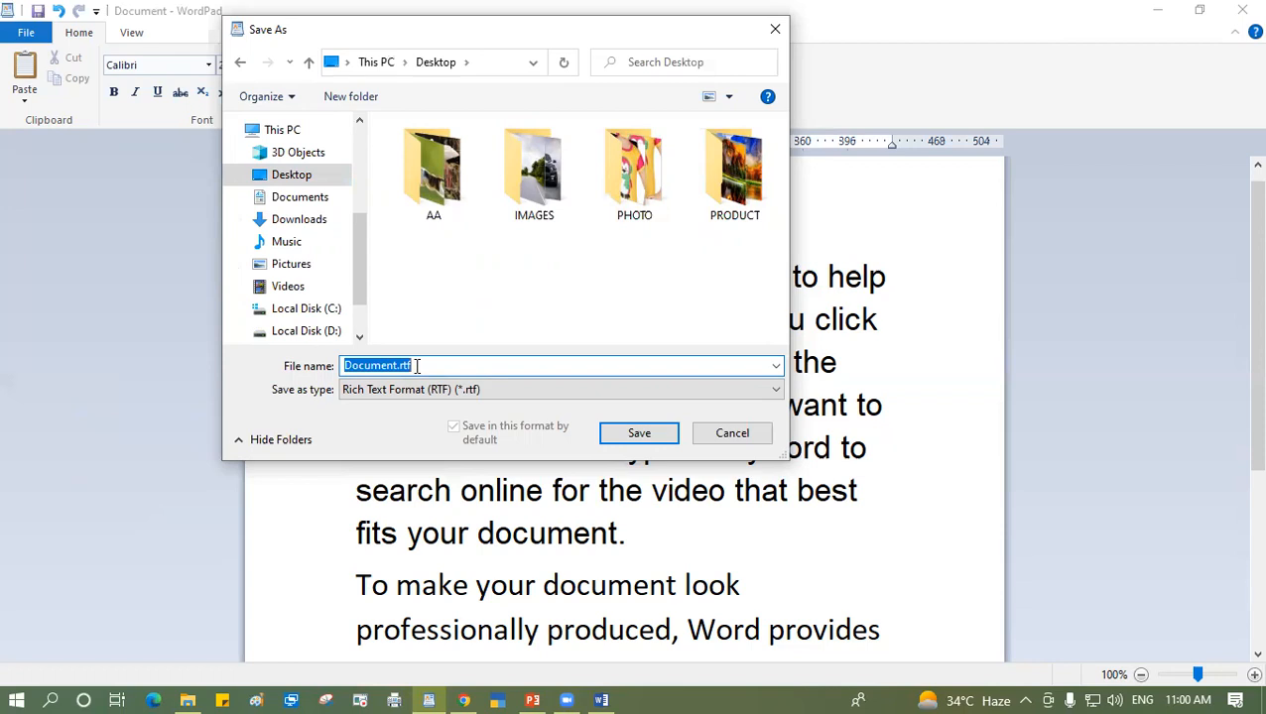
type("d")
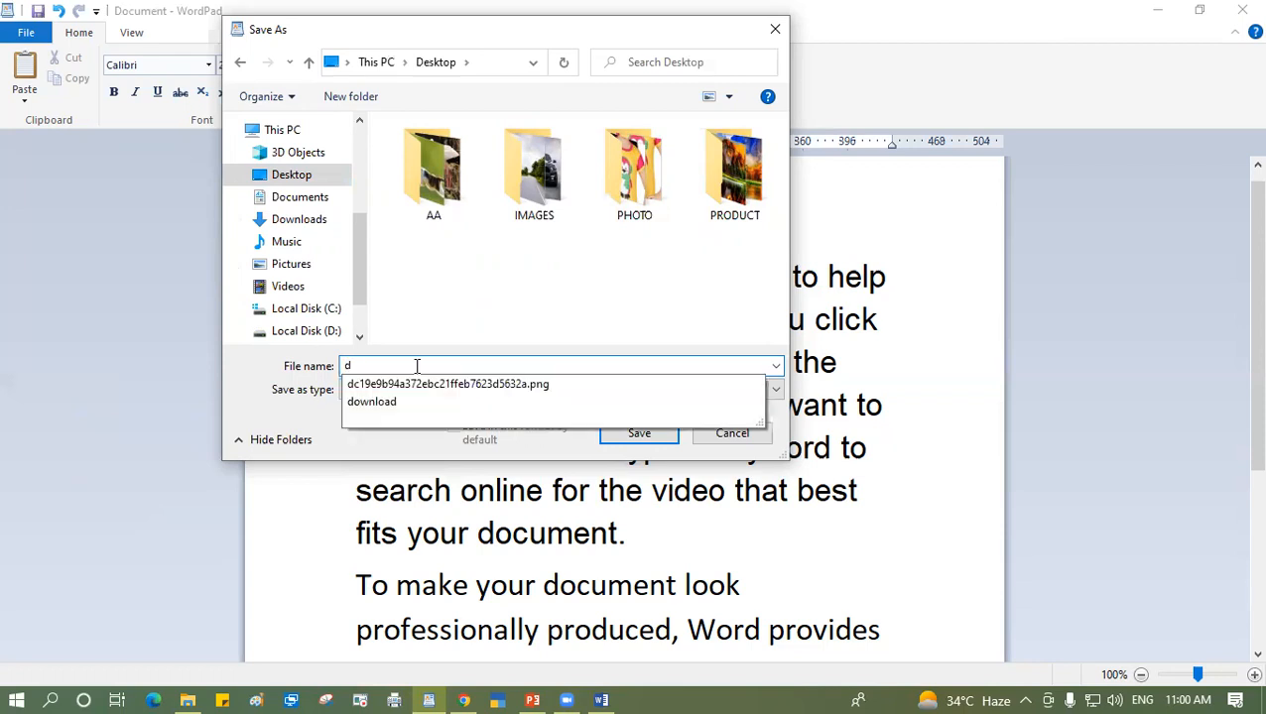
type("k")
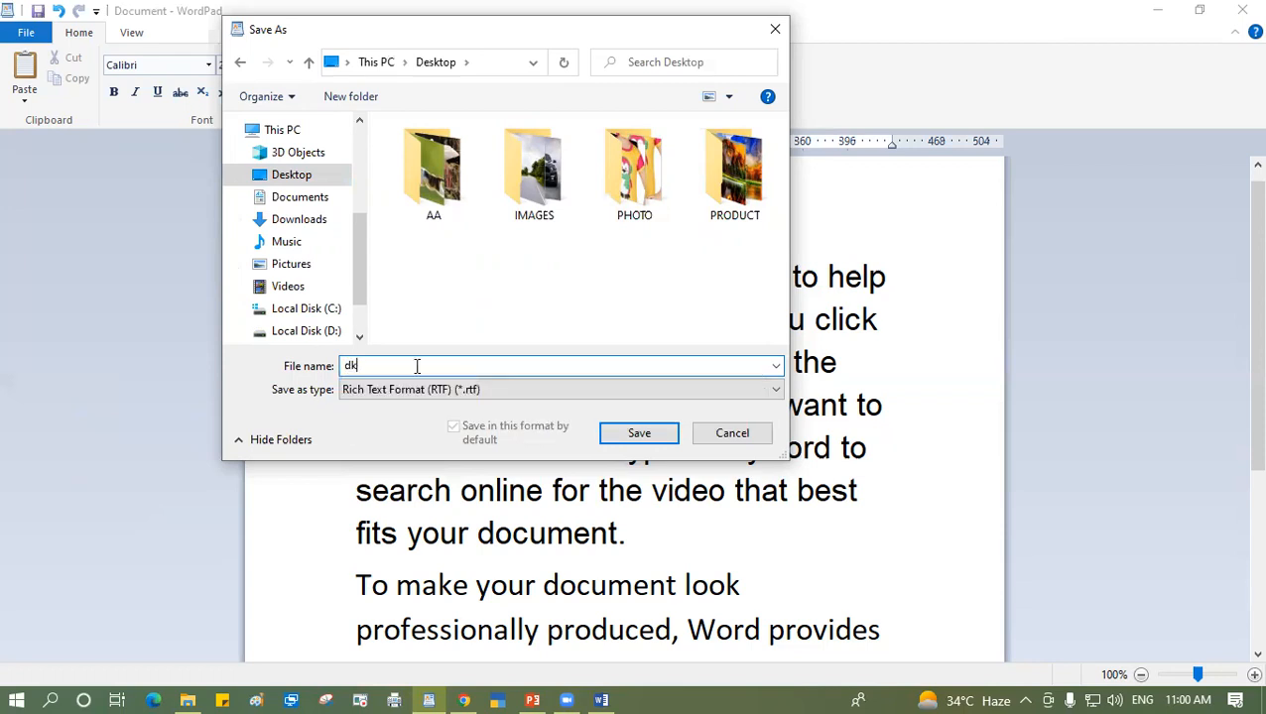
key("BackSpace")
key("BackSpace")
type("data")
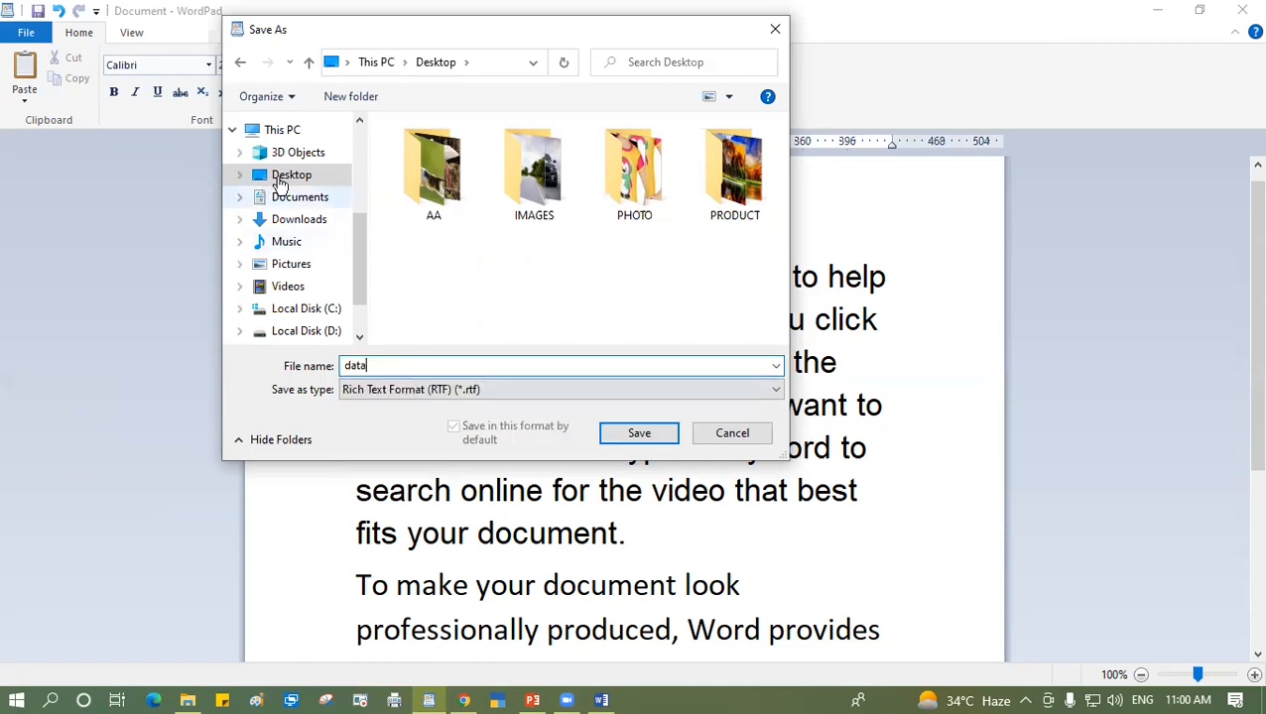
left_click(641, 433)
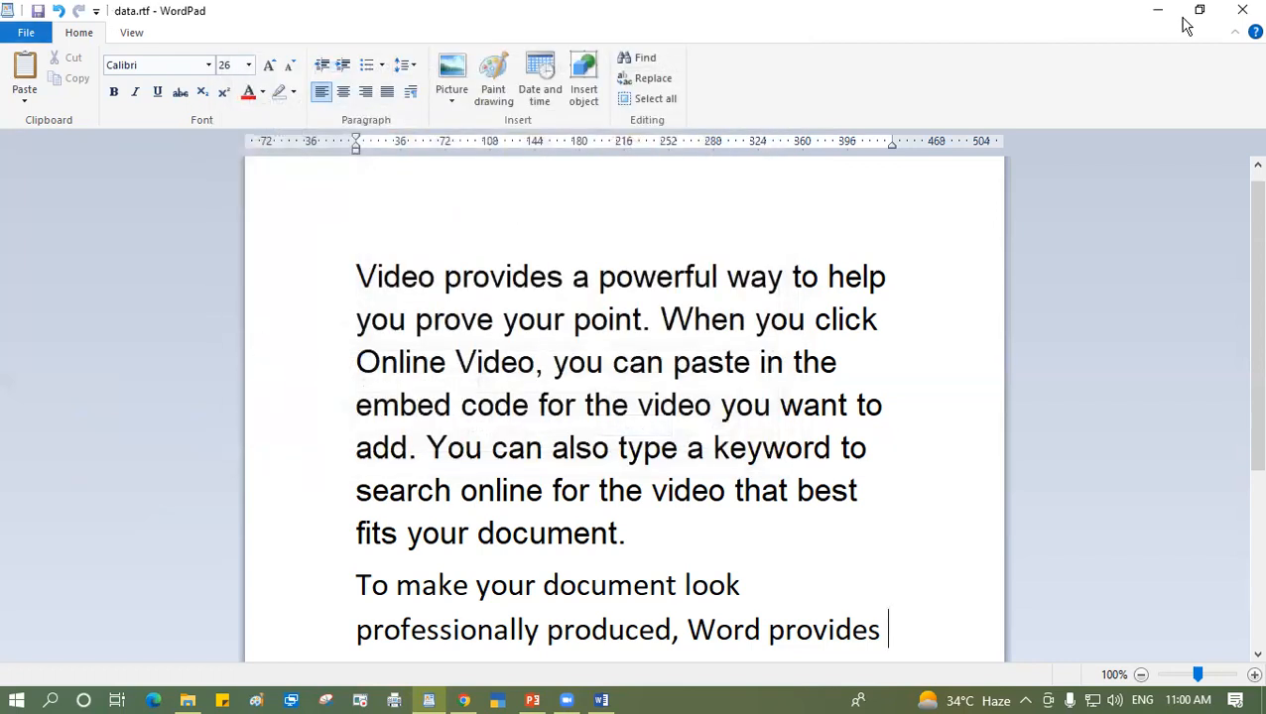
Close the document window and clear the remaining windows and the Run dialog to show the desktop.
left_click(1245, 11)
left_click(635, 389)
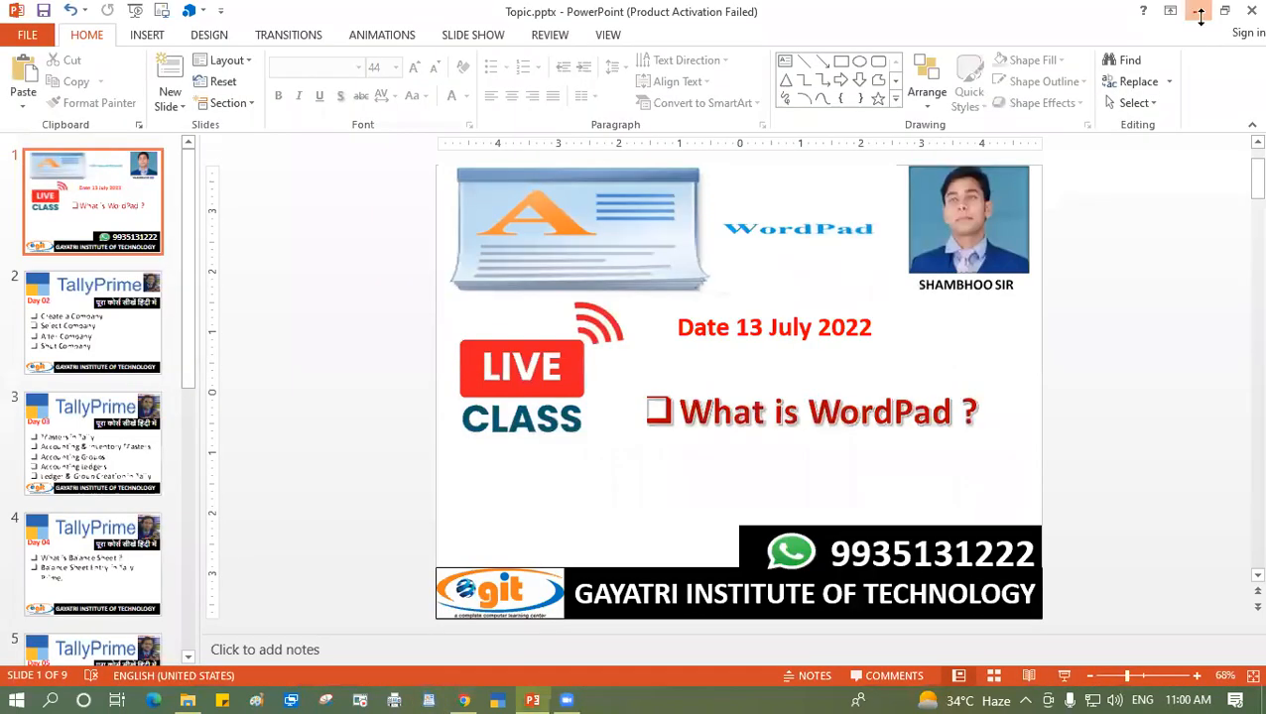
left_click(1199, 14)
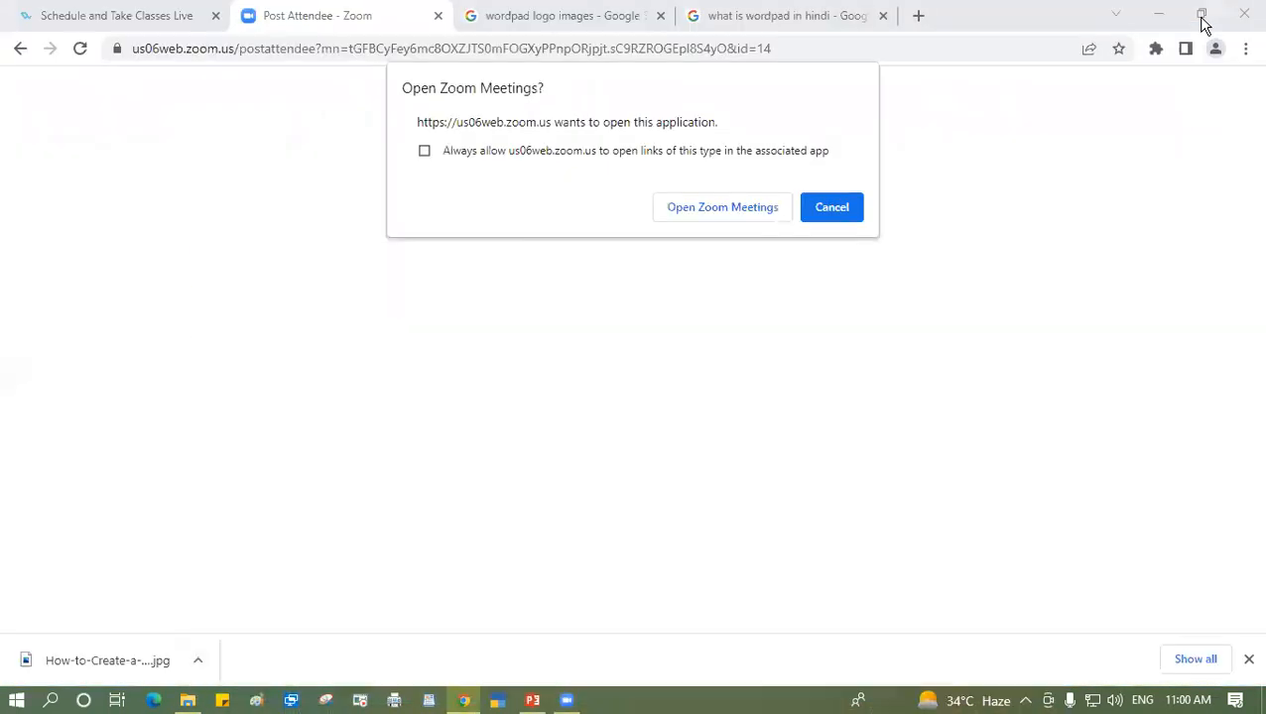
left_click(1158, 14)
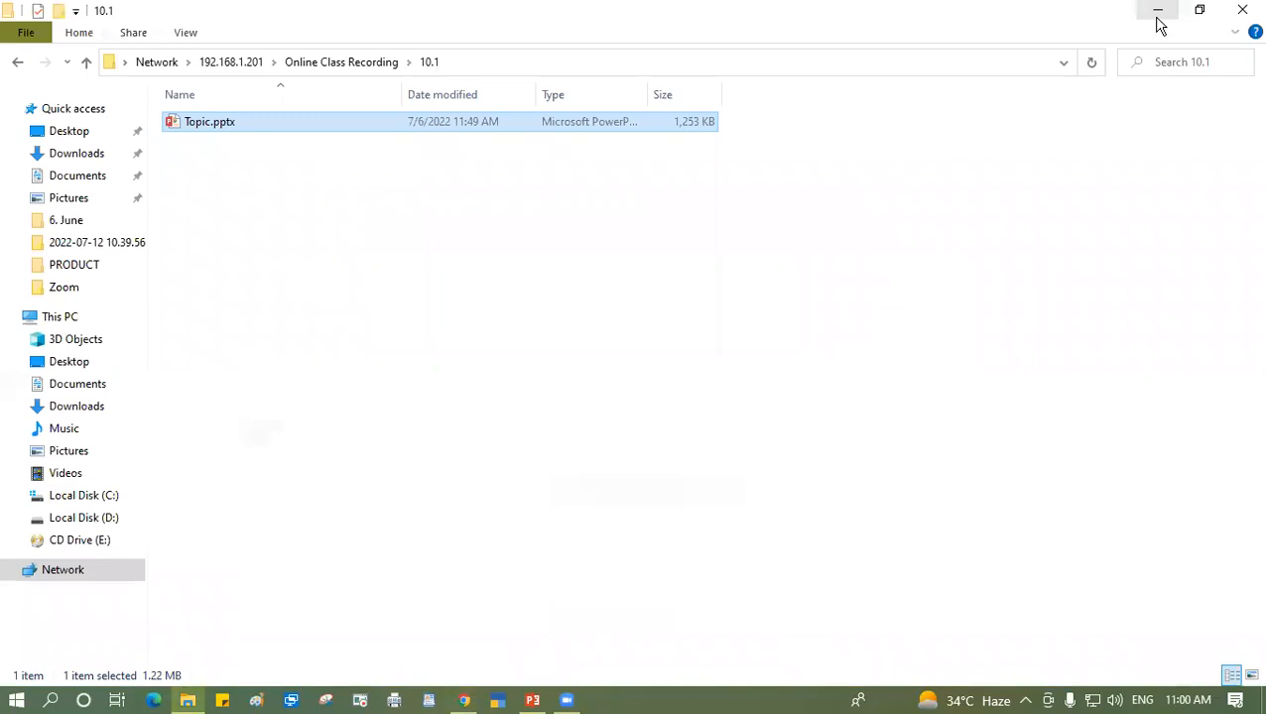
left_click(1242, 14)
left_click(852, 249)
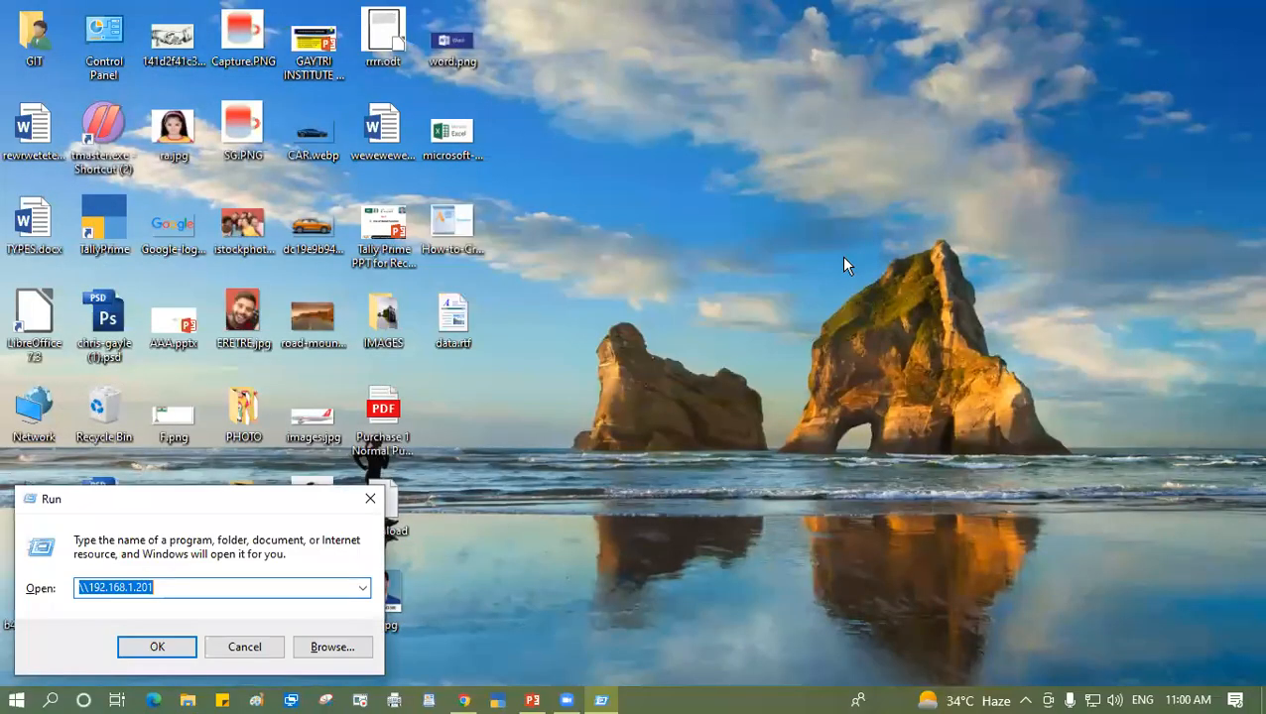
left_click(371, 500)
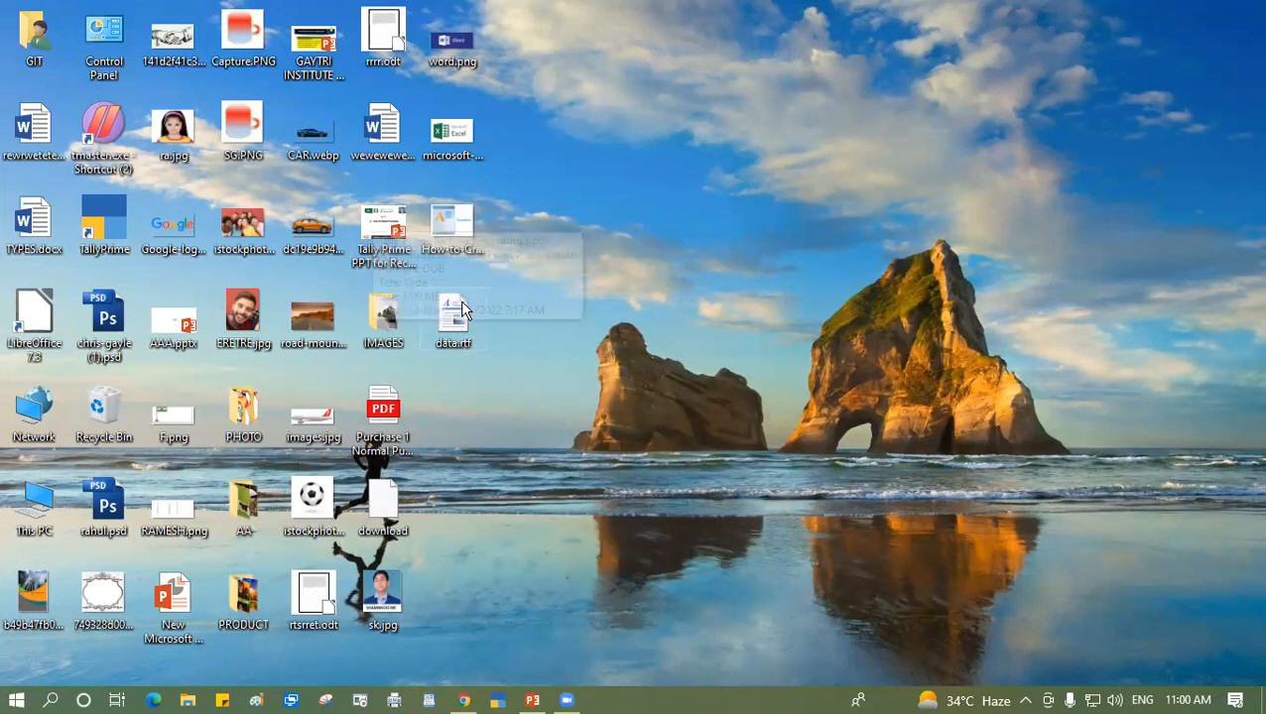
Reopen data.rtf from the desktop with WordPad and look through its text.
double_click(460, 311)
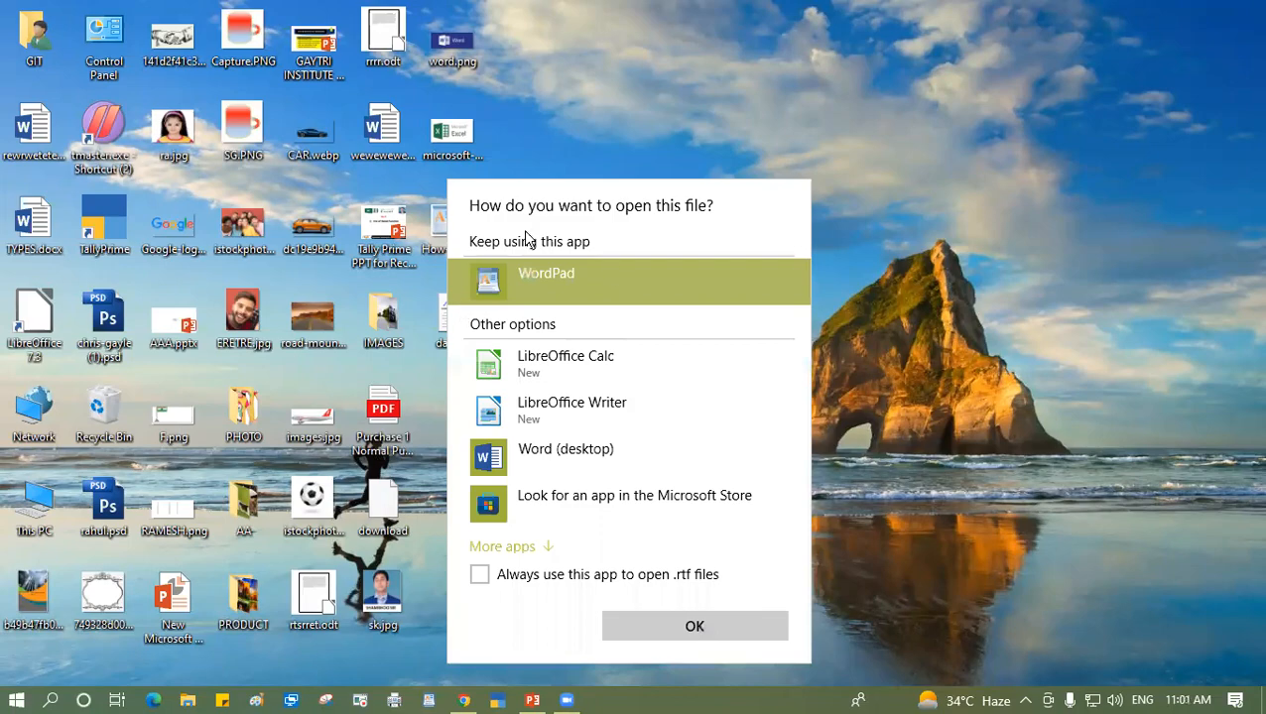
left_click(692, 626)
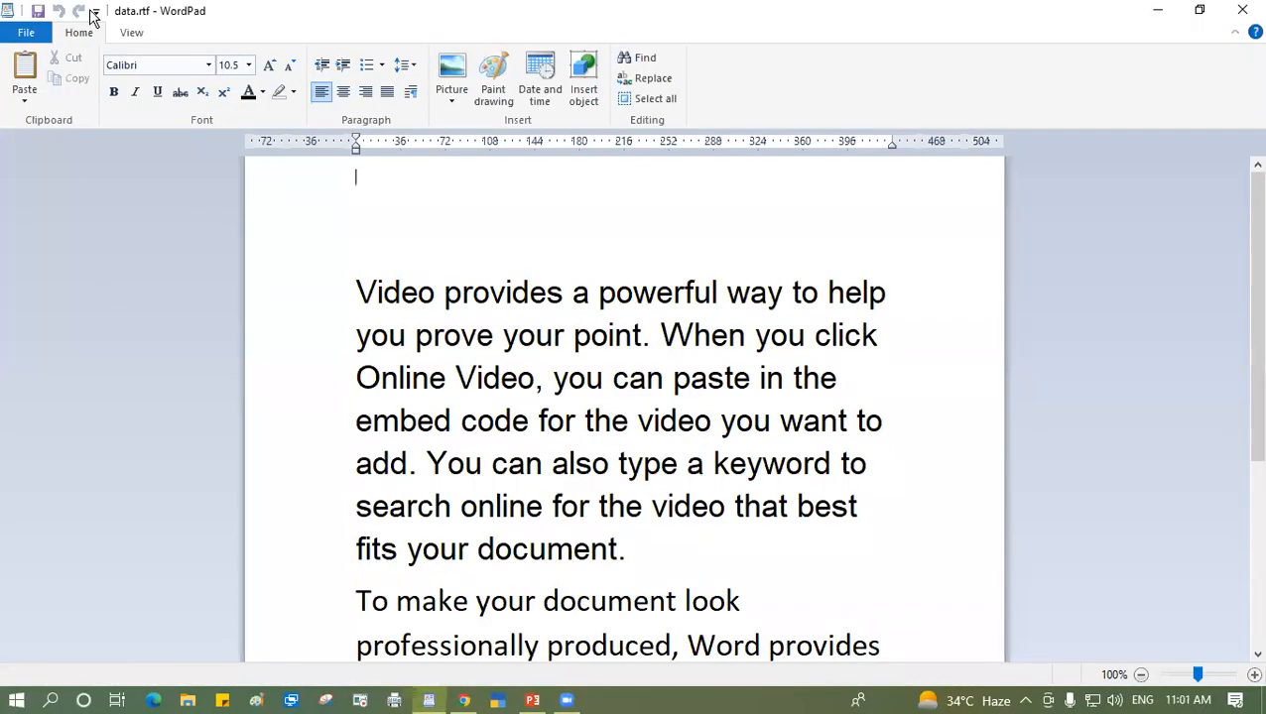
scroll(484, 401, "down", 3)
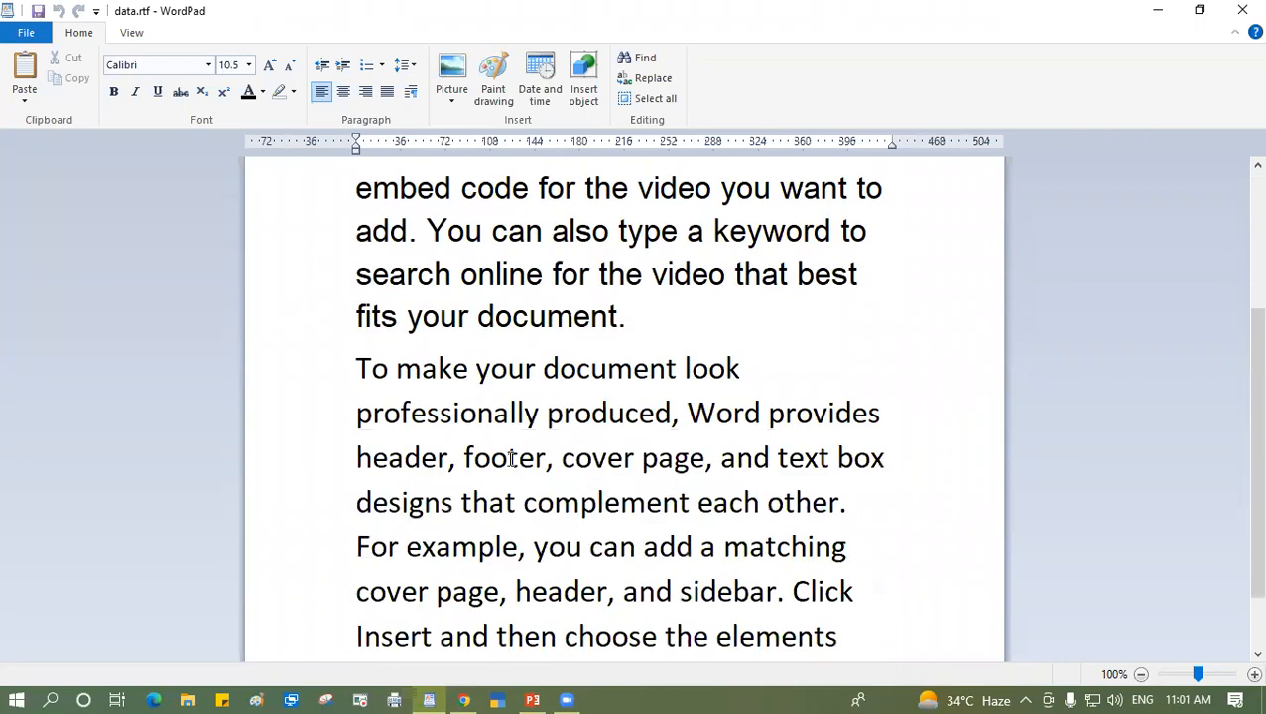
scroll(561, 534, "up", 3)
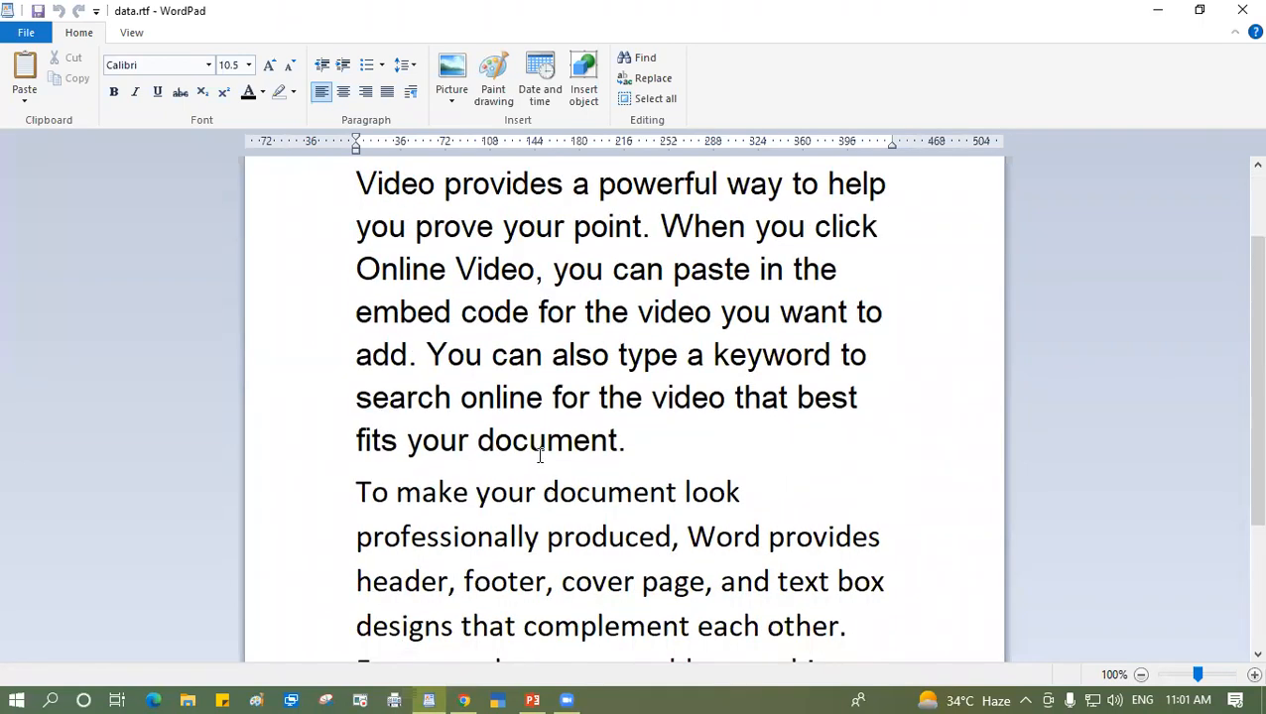
scroll(430, 288, "up", 1)
Colour the first line, "Video provides a powerful way to help", red and deselect it.
left_click(348, 280)
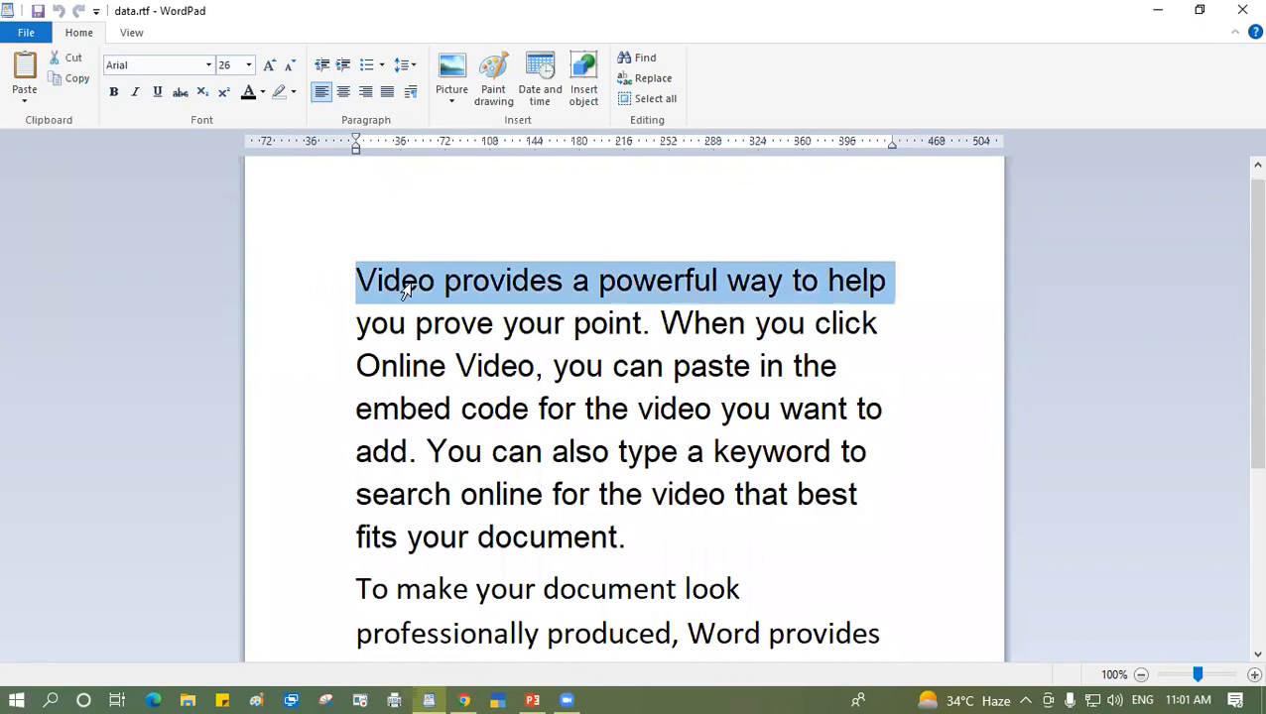
left_click(263, 93)
left_click(264, 142)
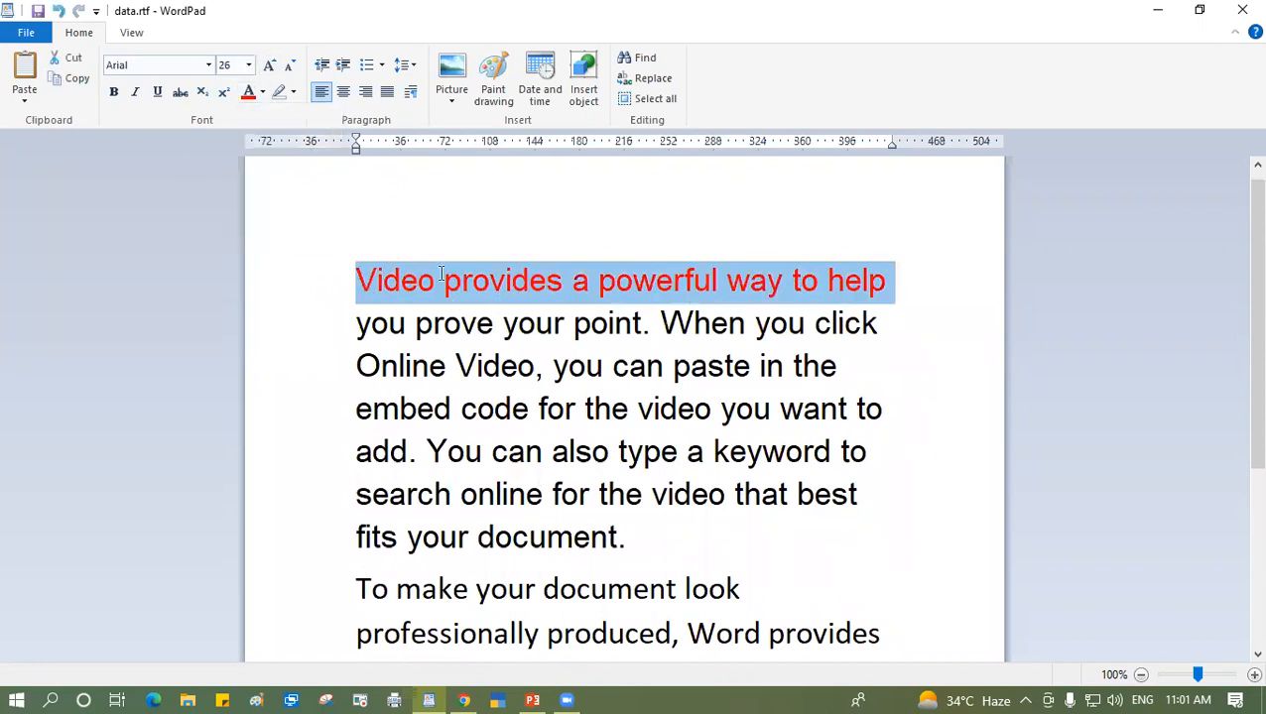
left_click(66, 196)
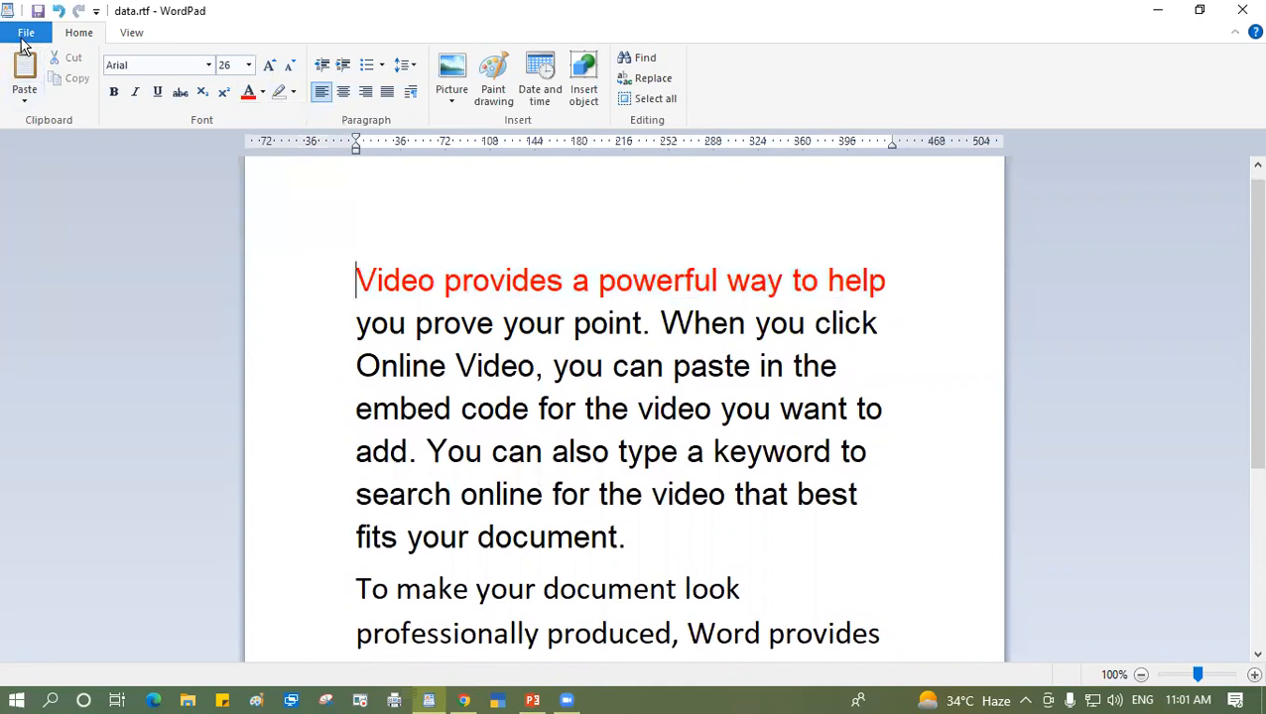
Save the changes to data.rtf under its existing name and close the document window.
left_click(25, 35)
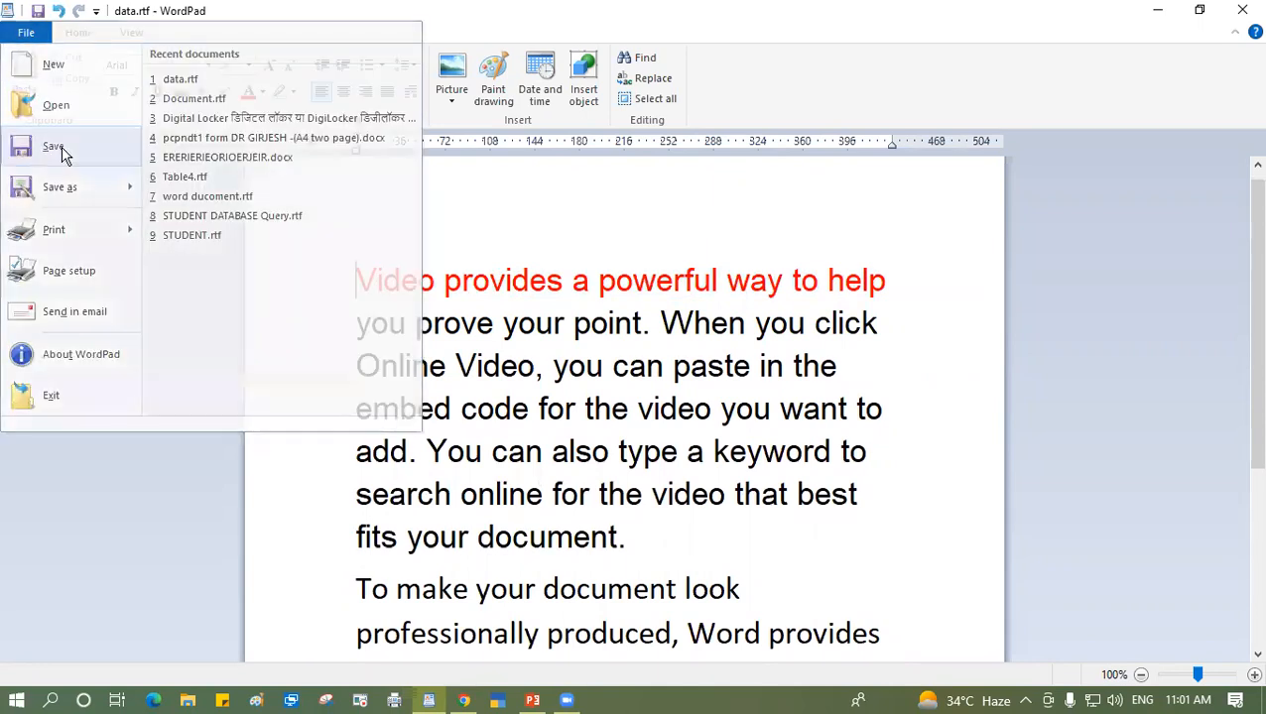
left_click(60, 145)
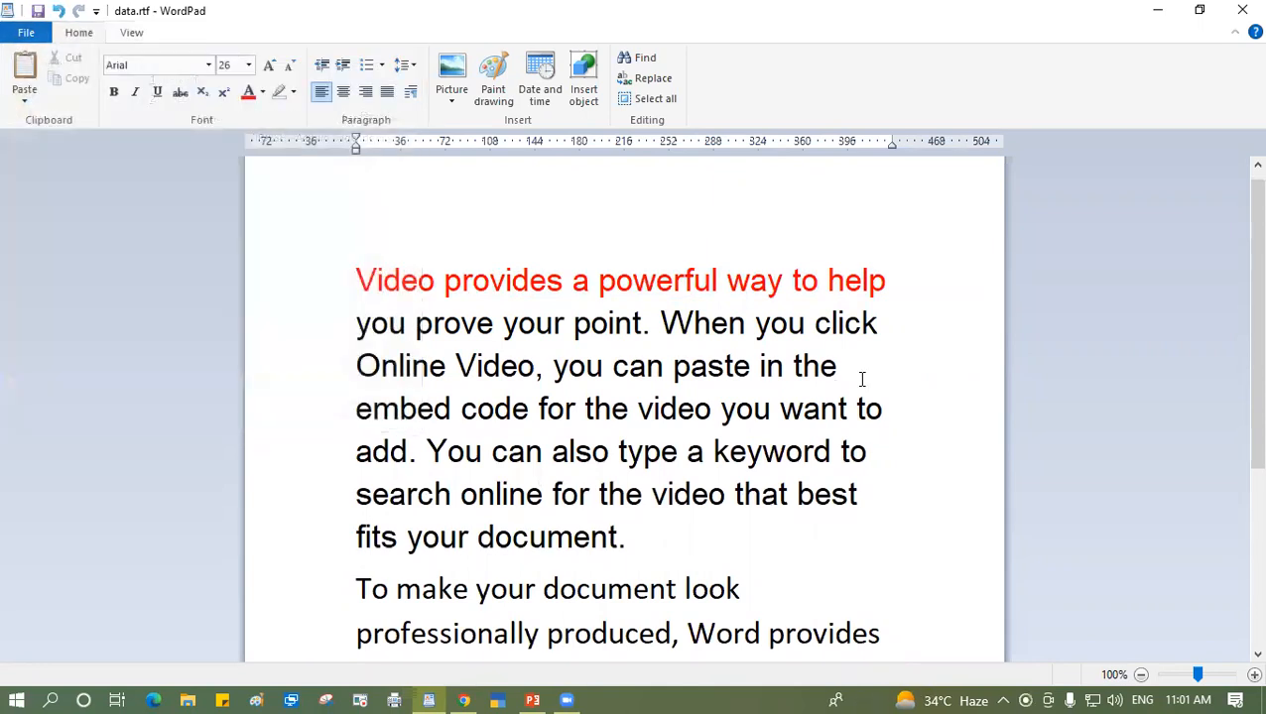
left_click(1242, 10)
Reopen data.rtf from the desktop and check the colour of its first line by selecting and deselecting the line.
double_click(456, 318)
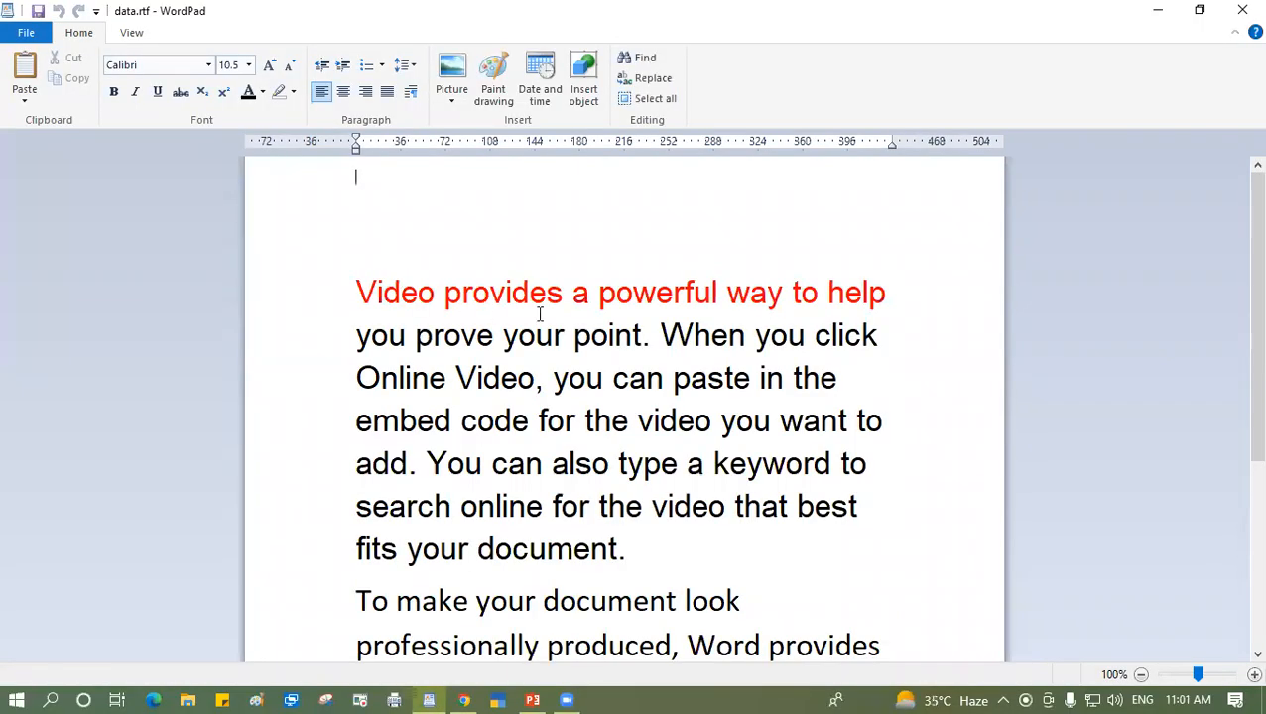
left_click_drag(355, 291, 896, 291)
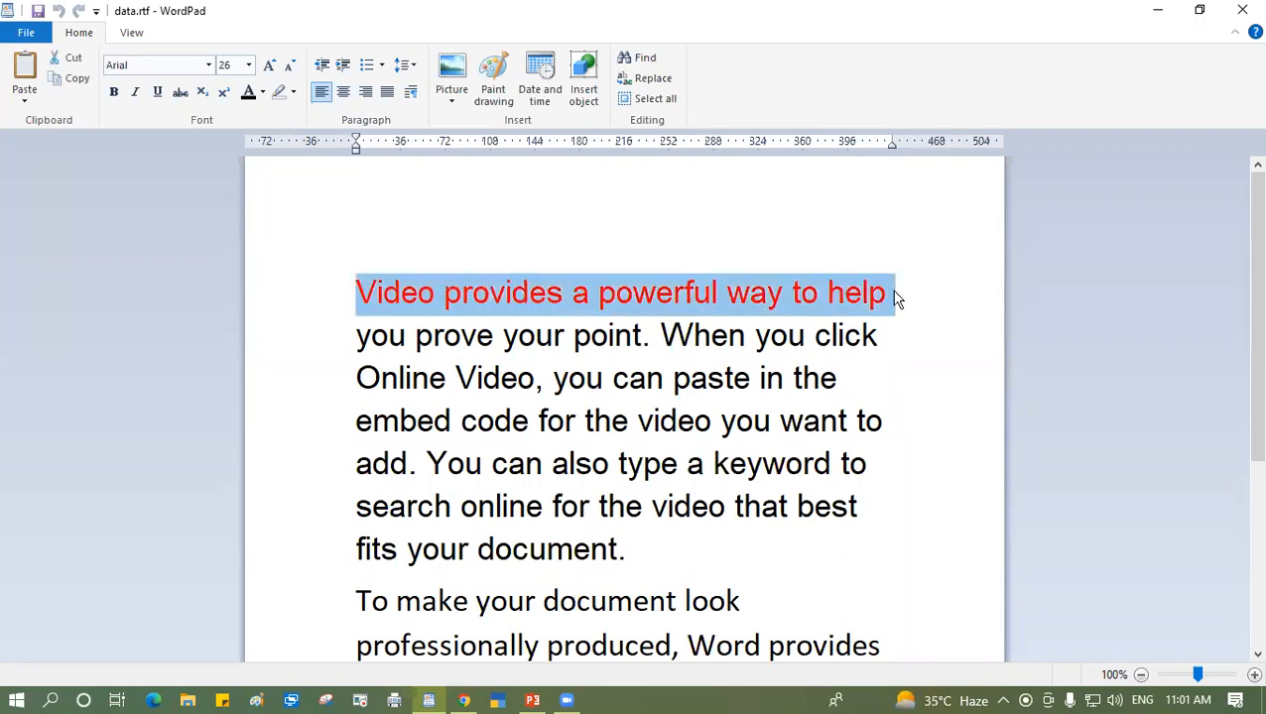
left_click(896, 292)
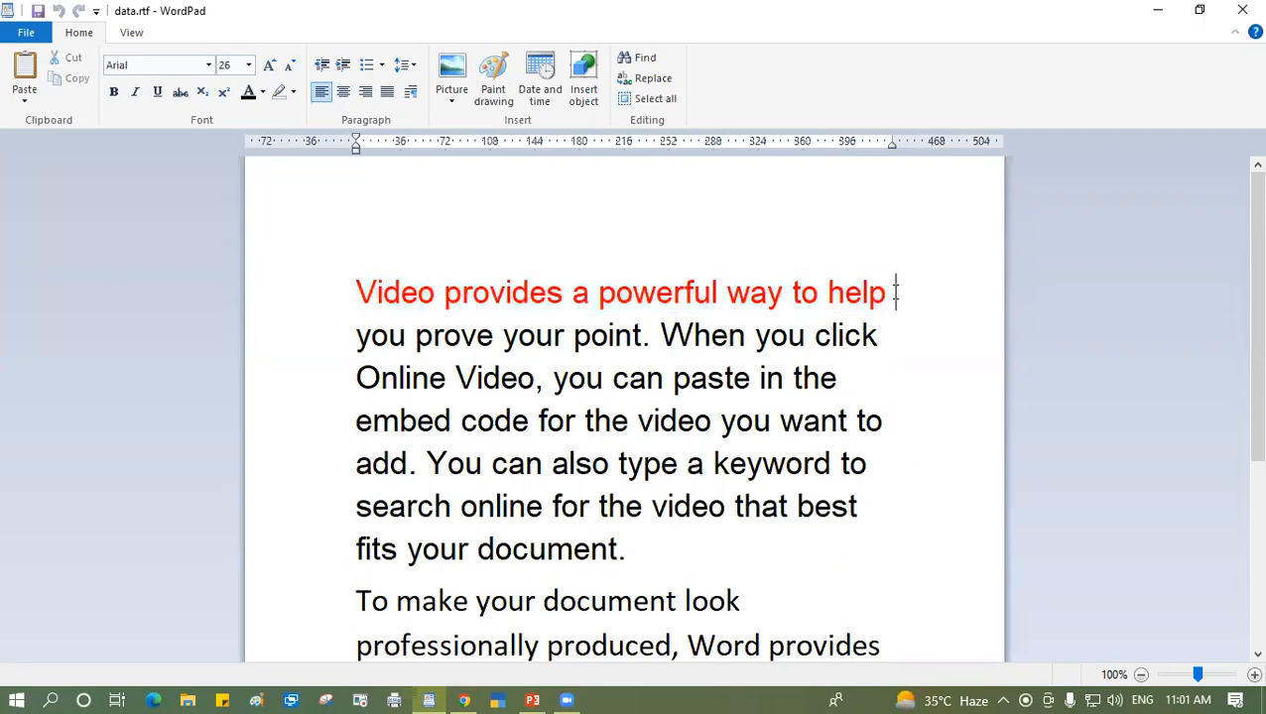
Open the print settings for data.rtf, review the printer, page range and copies options, and close them without printing.
left_click(27, 35)
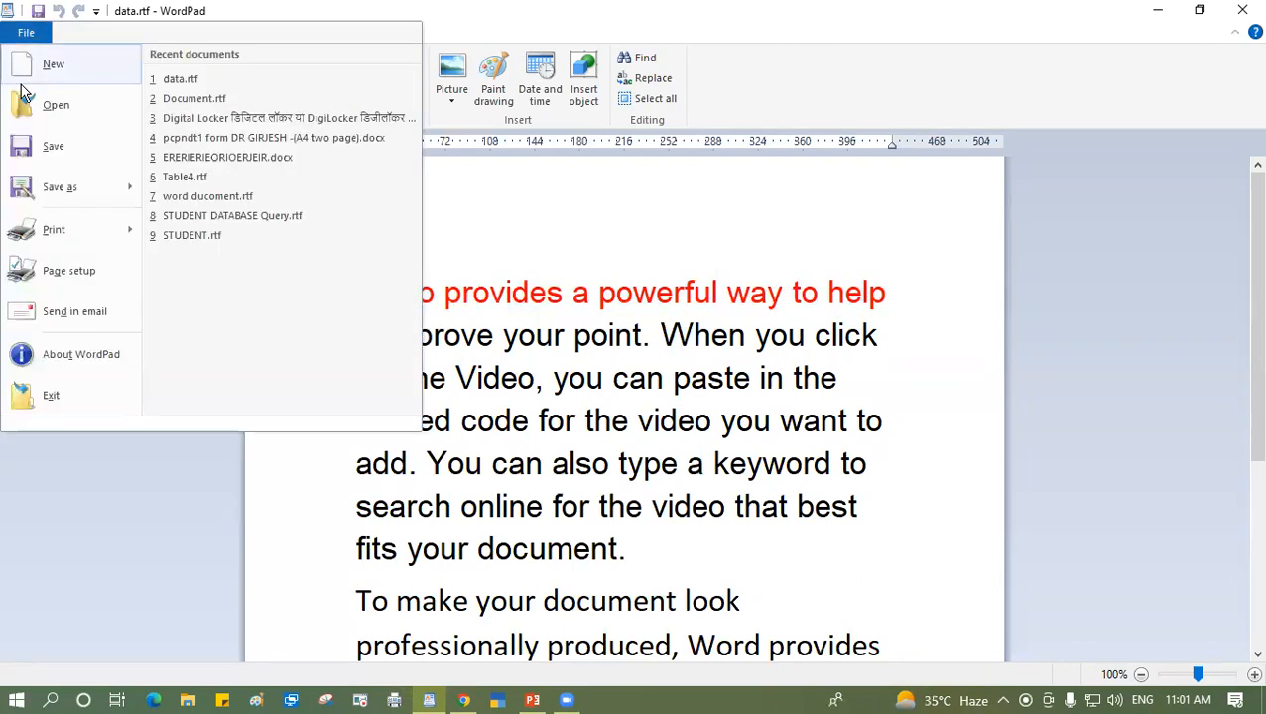
left_click(55, 230)
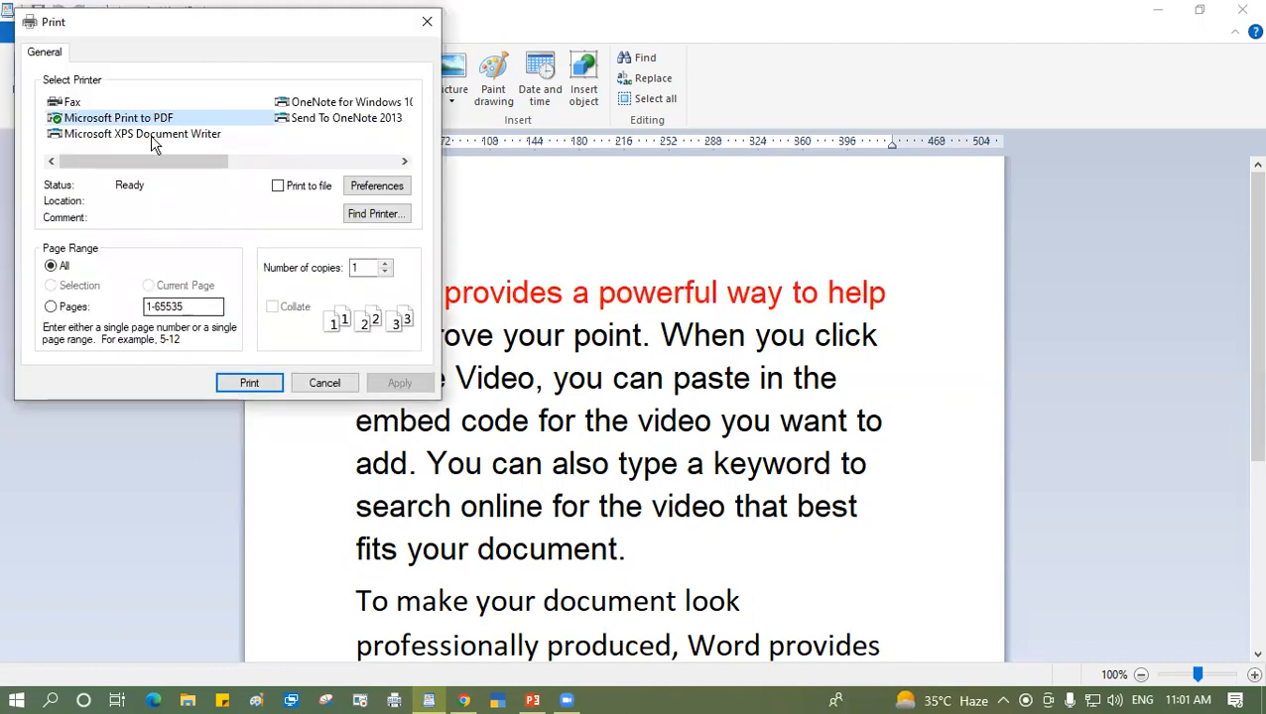
left_click_drag(125, 27, 350, 32)
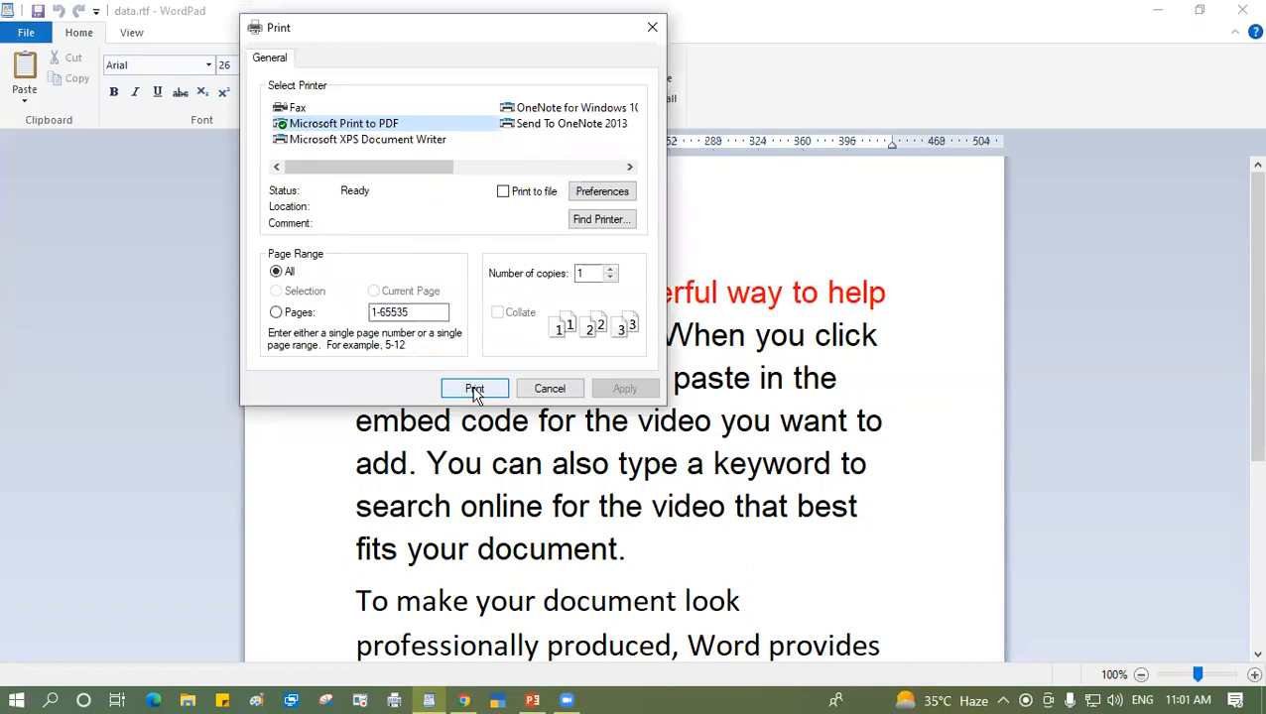
left_click(650, 33)
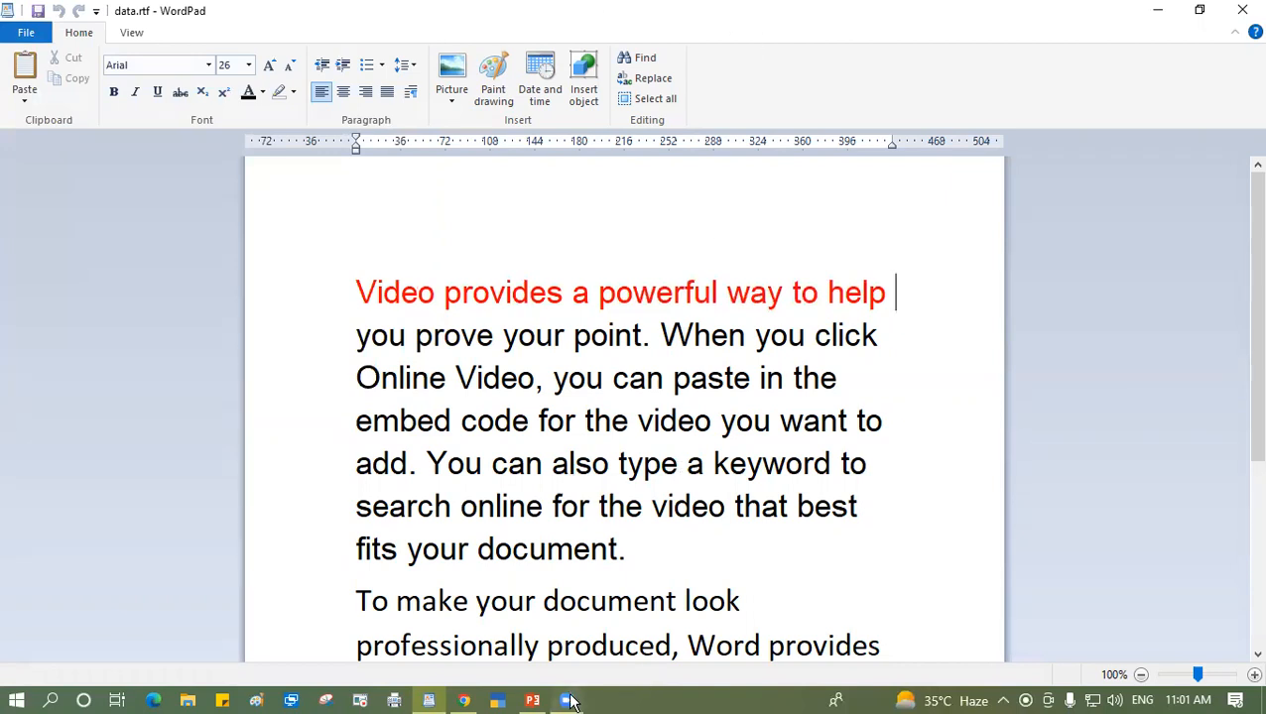
Switch from the document to the Zoom meeting window.
mouse_move(570, 702)
left_click(517, 678)
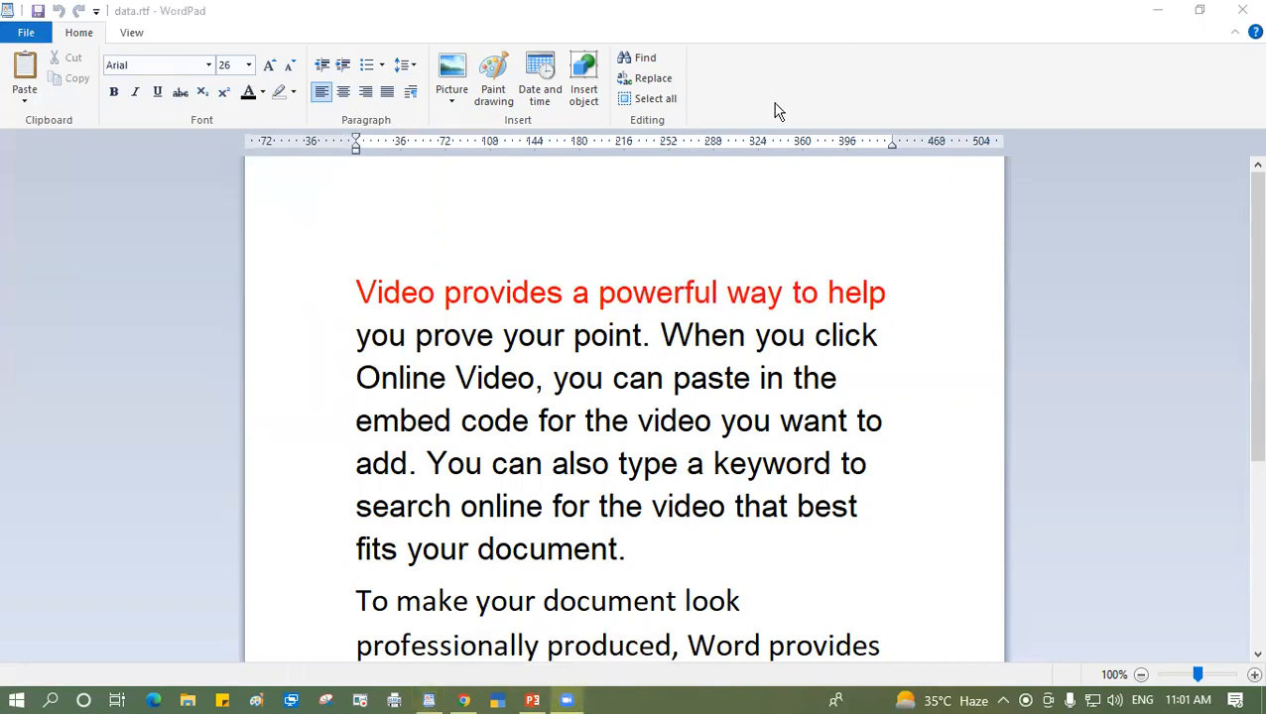